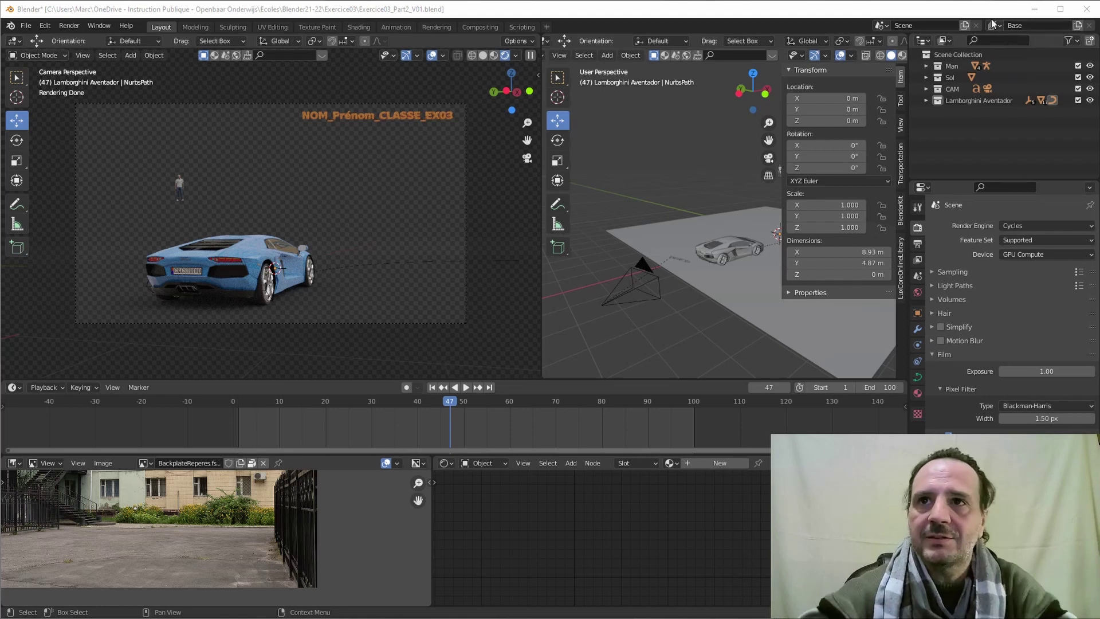
Enlarge the properties area for the Base view layer's settings and disable its Z pass.
left_click(918, 259)
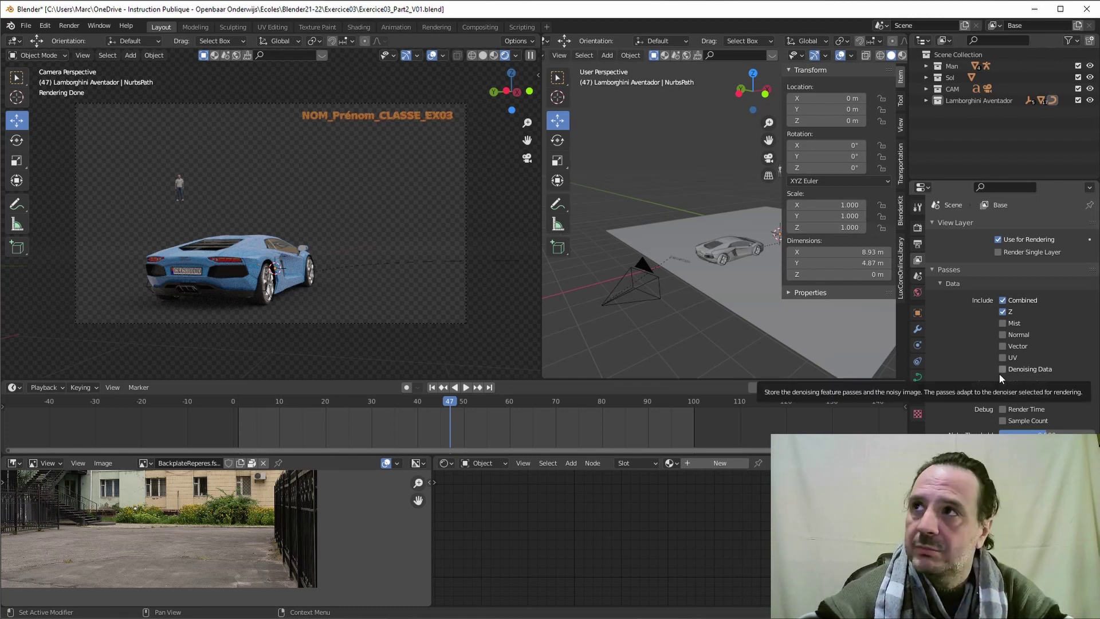
scroll(975, 382, "down", 1)
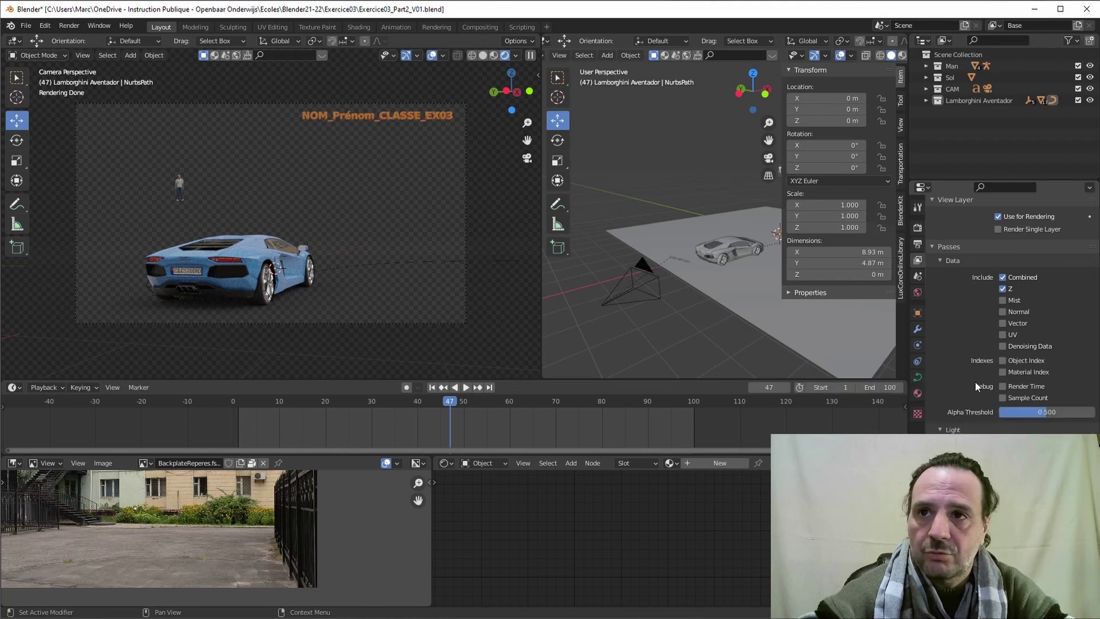
scroll(968, 370, "up", 1)
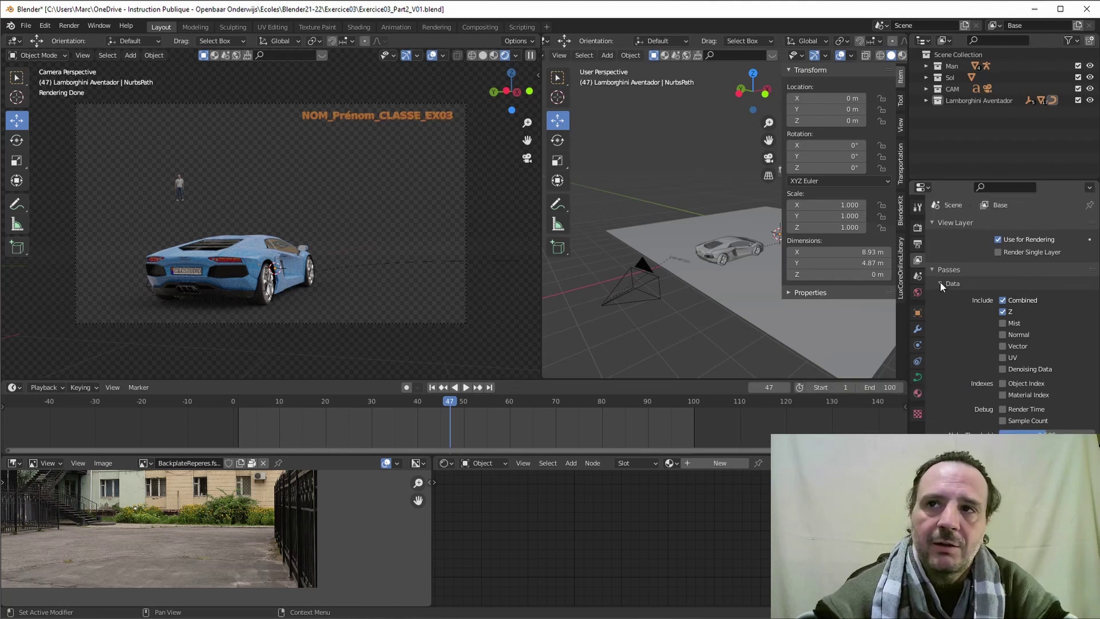
left_click_drag(966, 182, 973, 59)
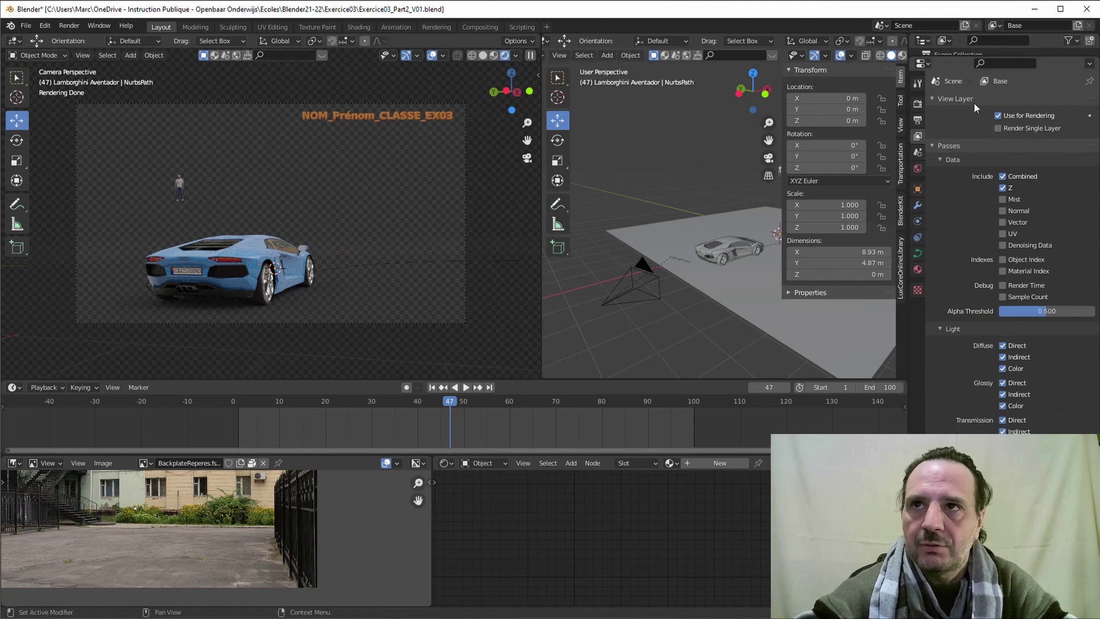
left_click(933, 97)
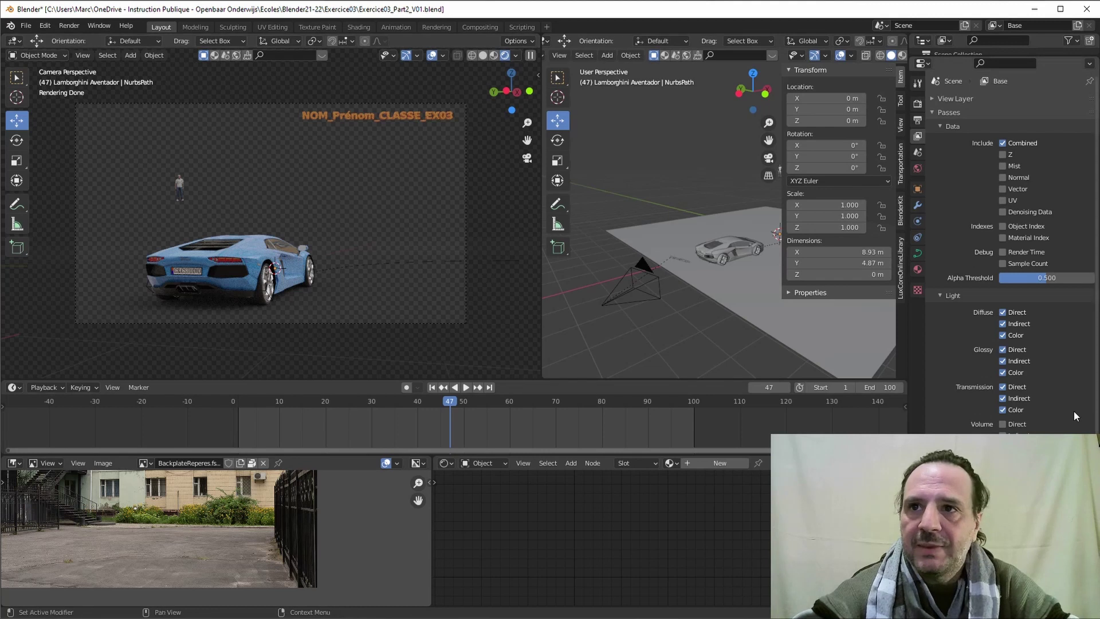
scroll(1007, 424, "down", 3)
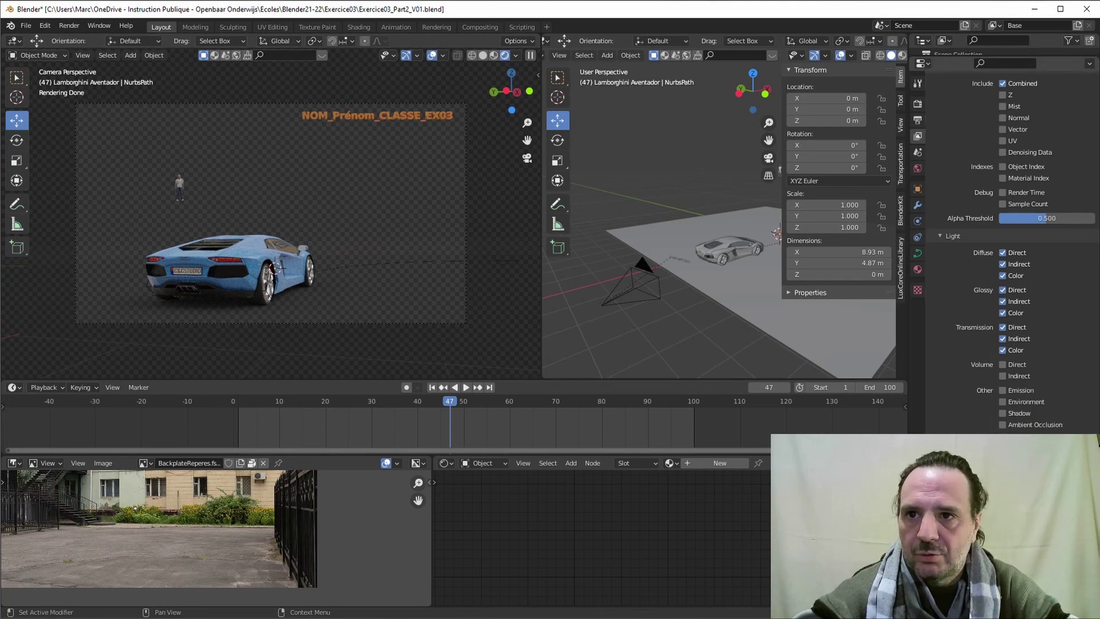
scroll(1007, 424, "up", 3)
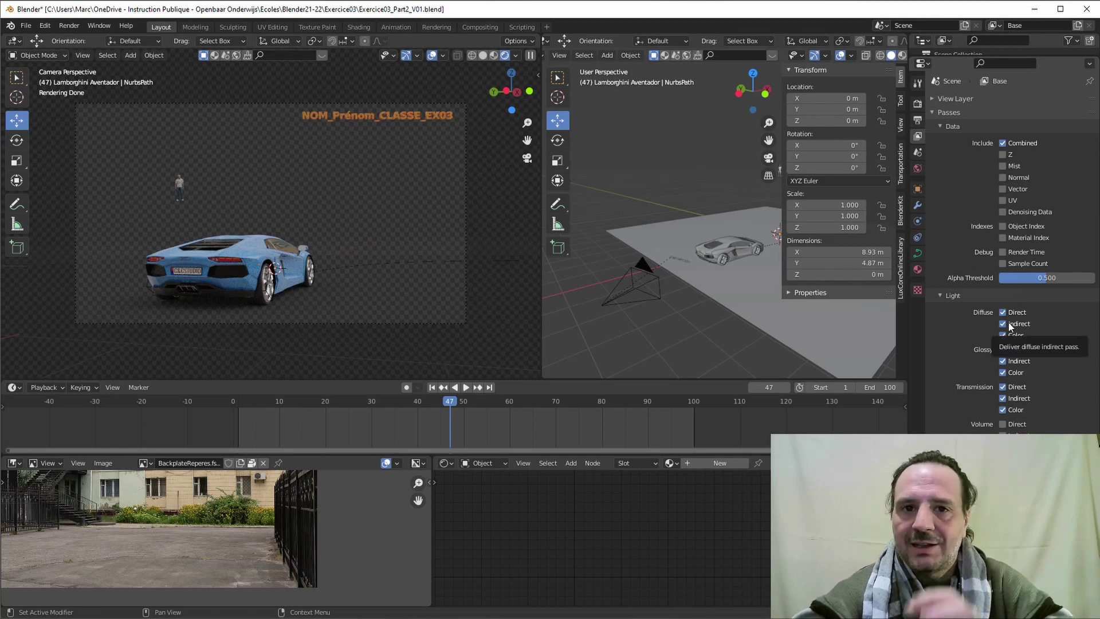
Set the render output file format to OpenEXR MultiLayer.
left_click(917, 120)
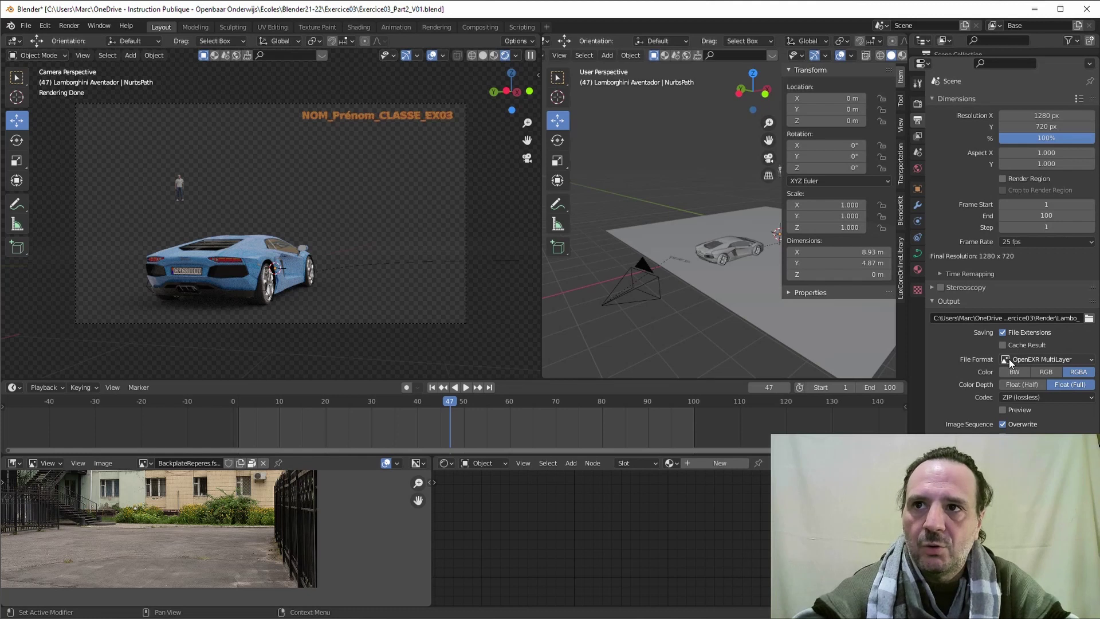
left_click(1061, 360)
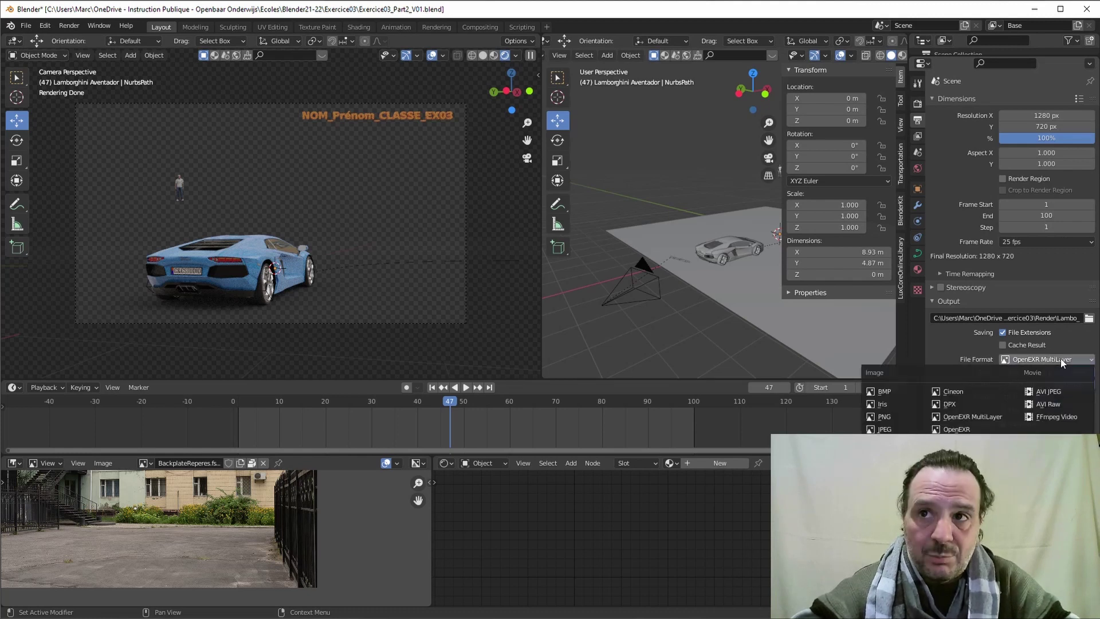
left_click(966, 418)
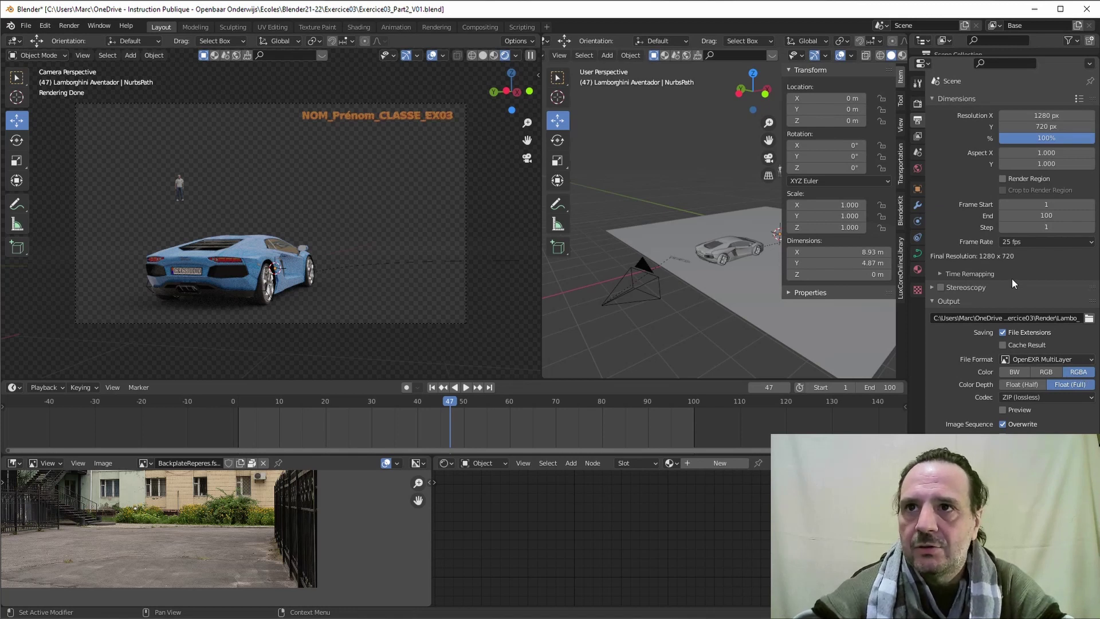
Set the render output path to the Render folder inside Exercice03, with Lambo_ as the file name prefix.
left_click(931, 98)
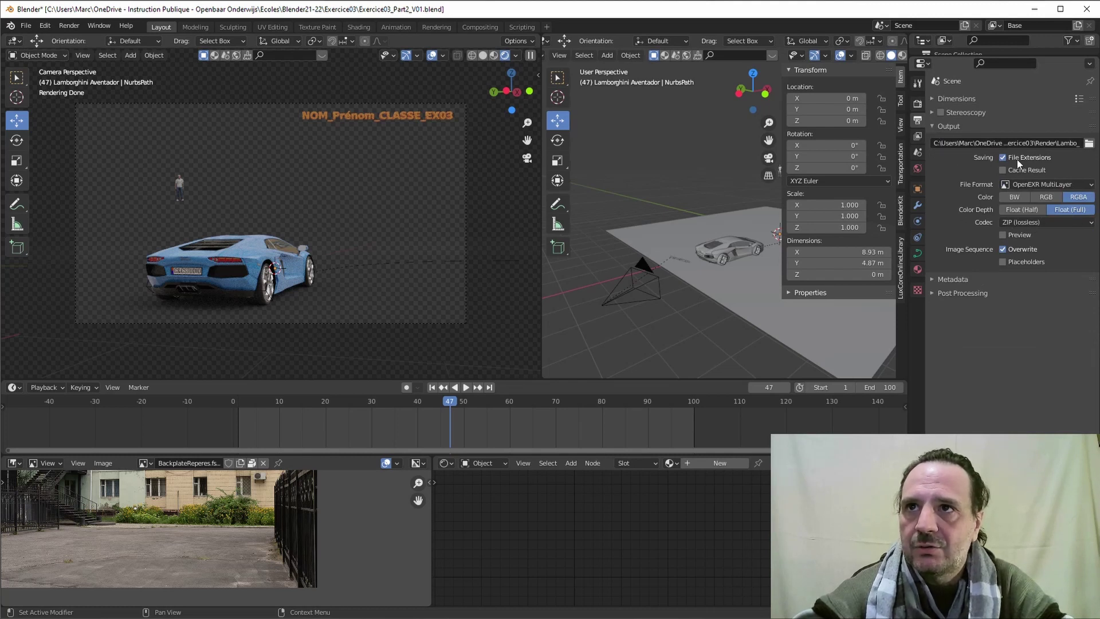
left_click(1089, 143)
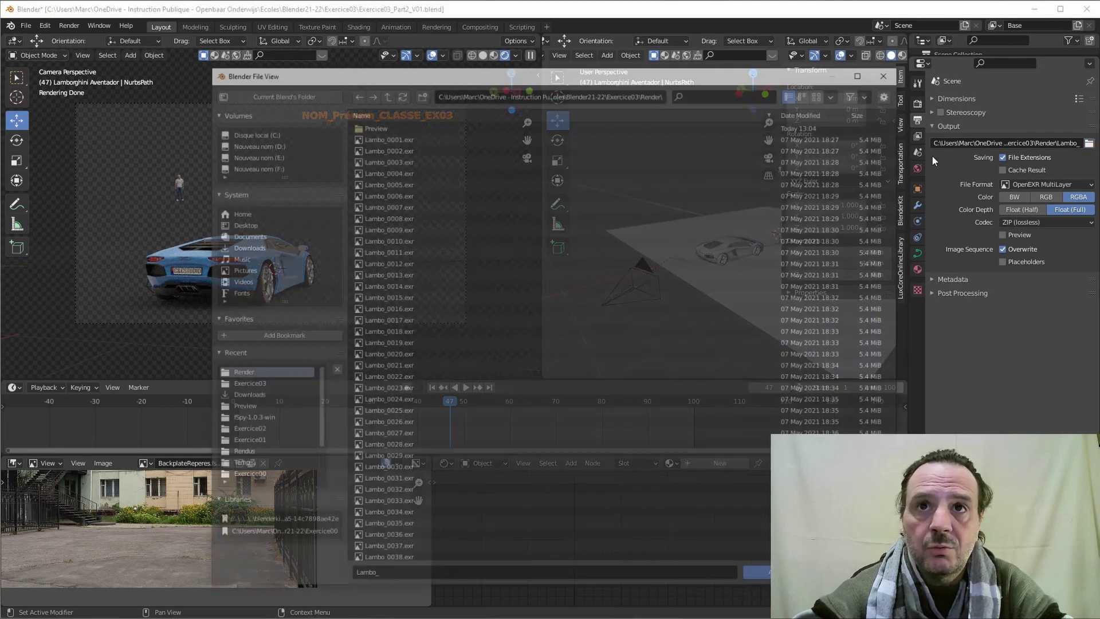
left_click(387, 91)
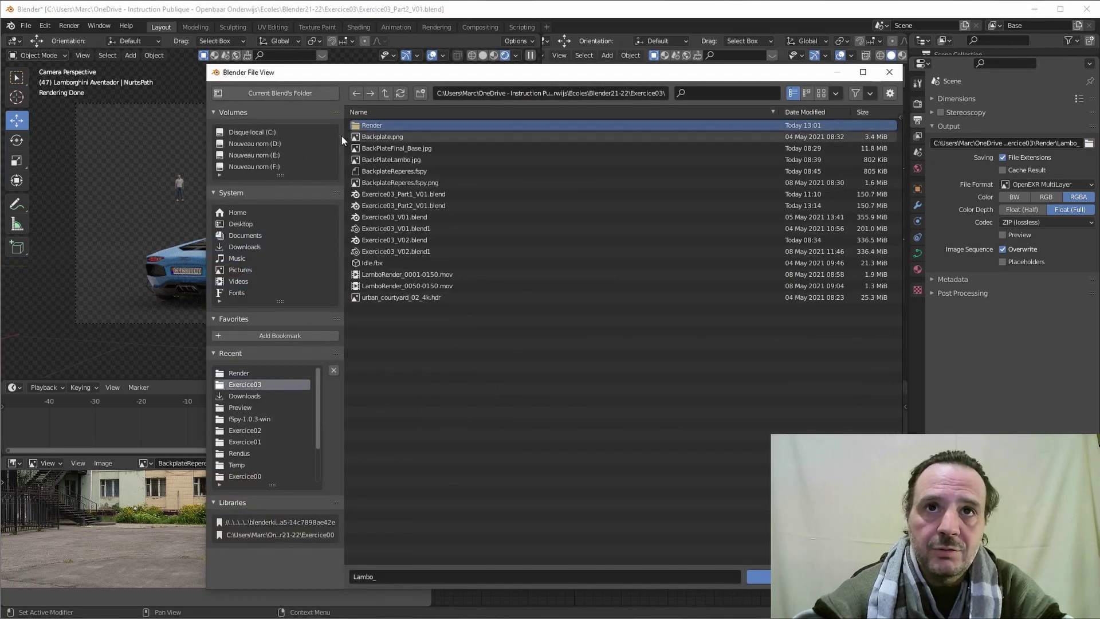
left_click(373, 125)
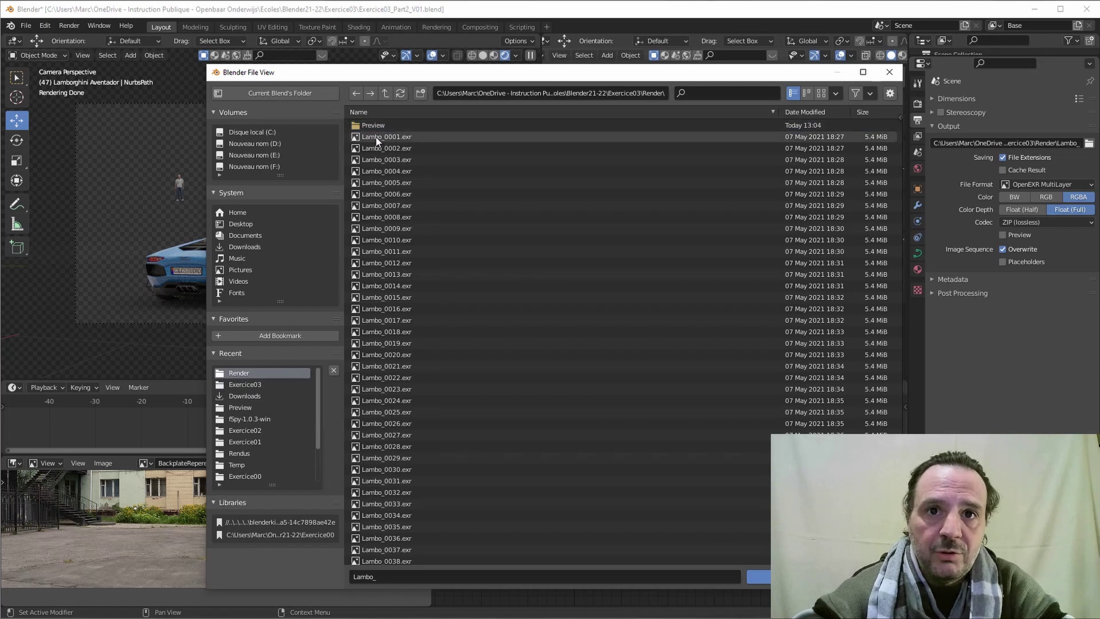
left_click(376, 137)
left_click(383, 575)
left_click_drag(376, 577, 412, 577)
key("BackSpace")
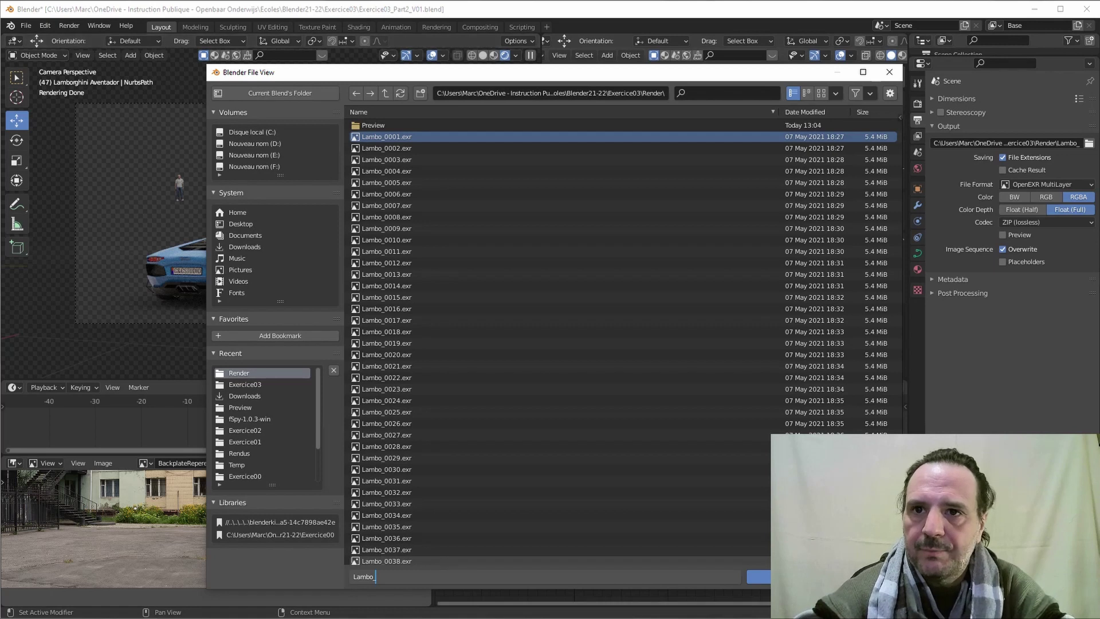
key("Return")
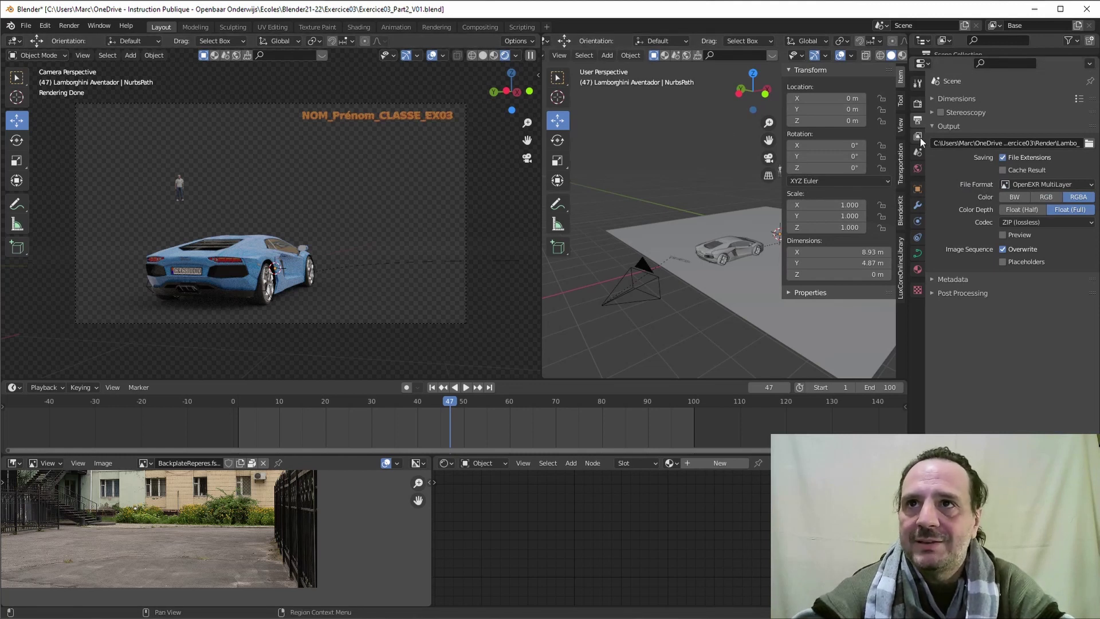
Set the Cycles render samples to 512.
left_click(917, 104)
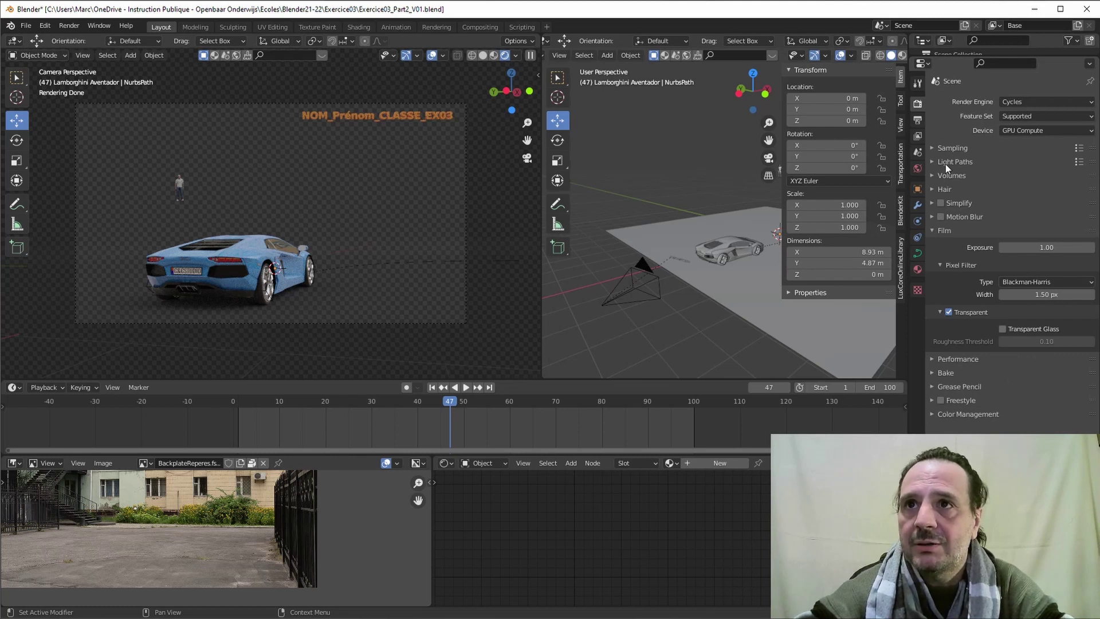
left_click(933, 148)
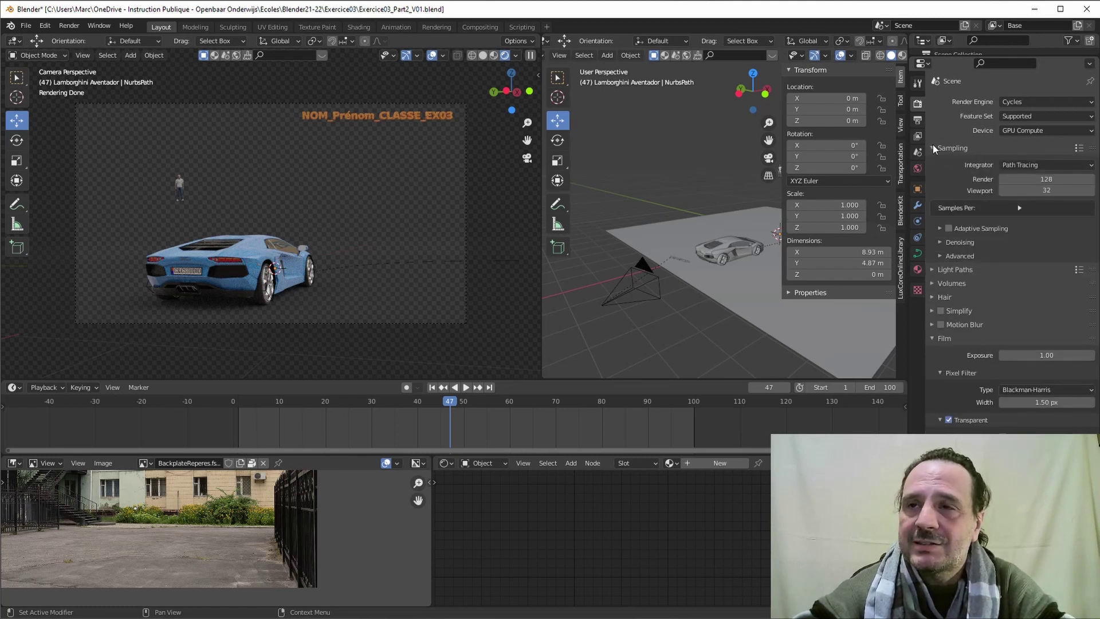
left_click(1030, 180)
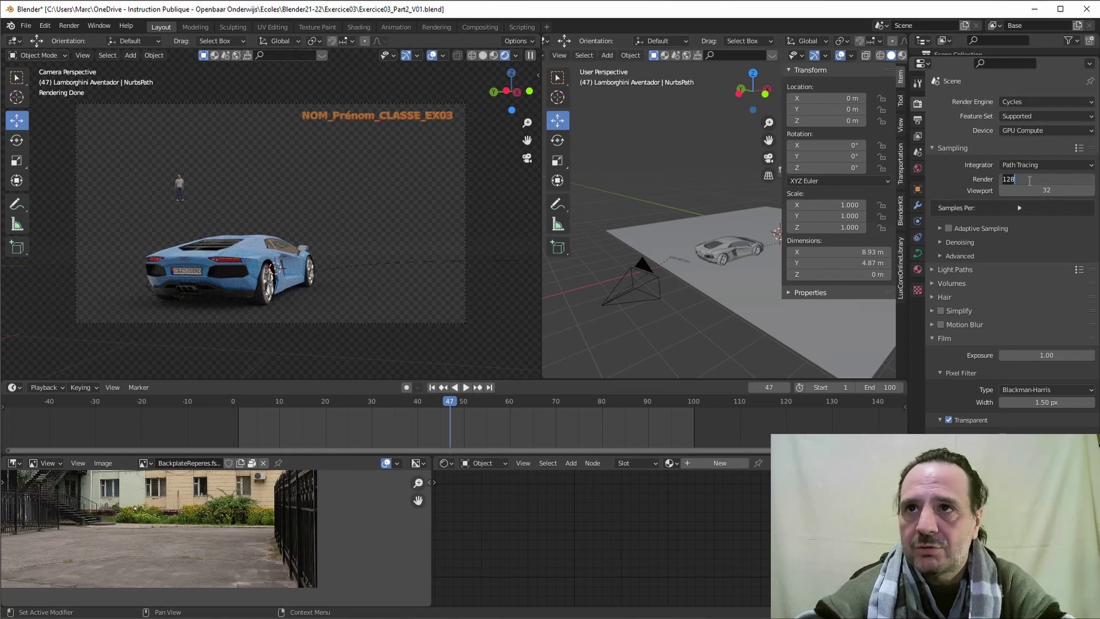
type("512")
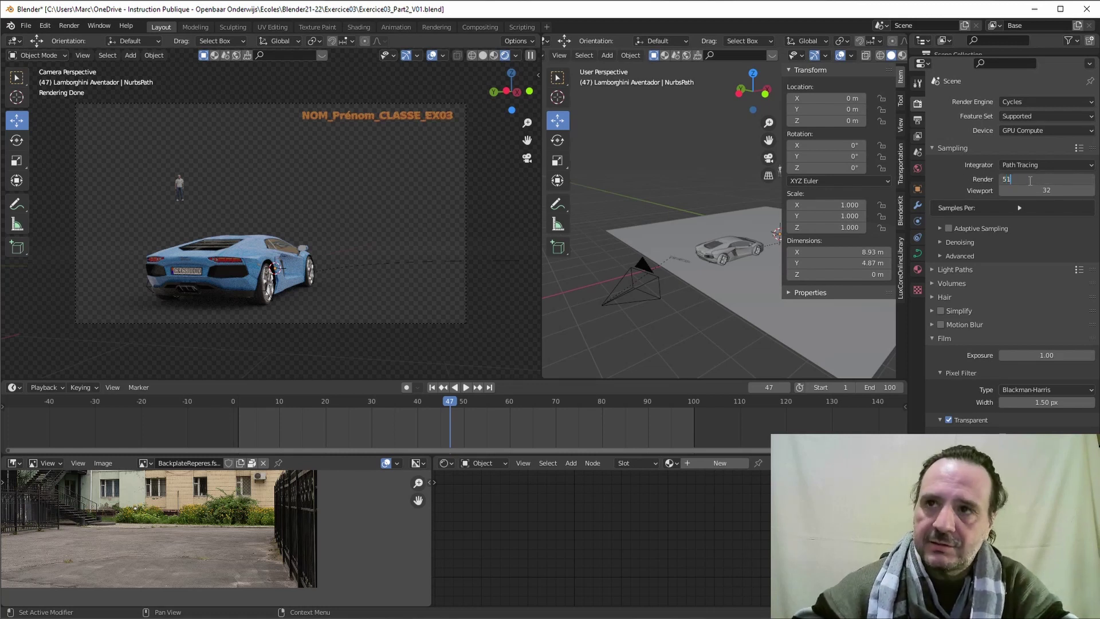
key("Return")
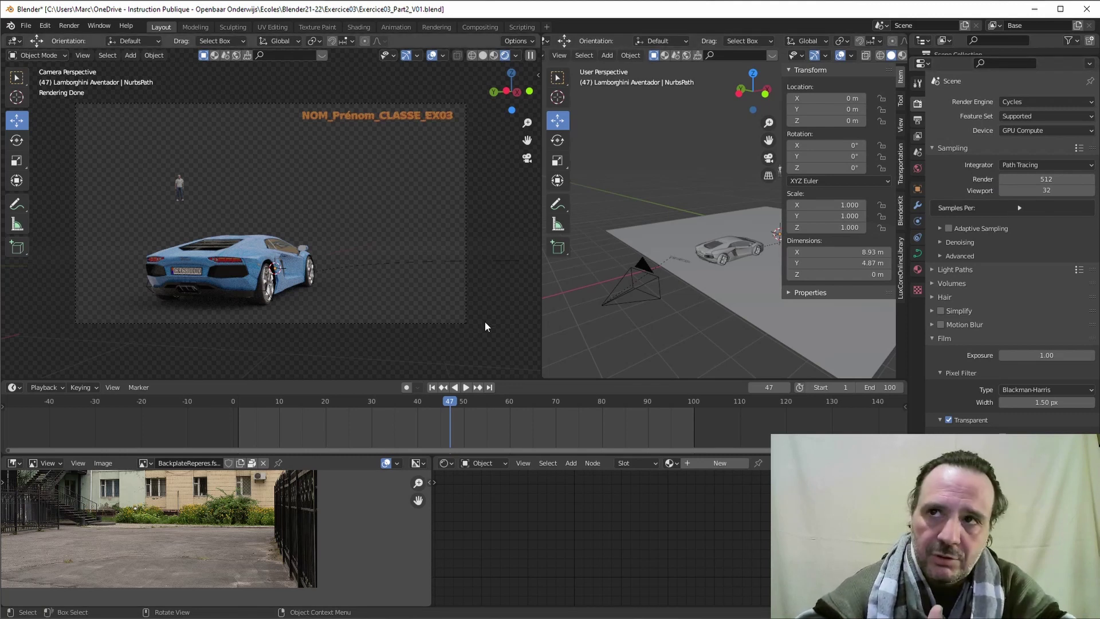
left_click(940, 228)
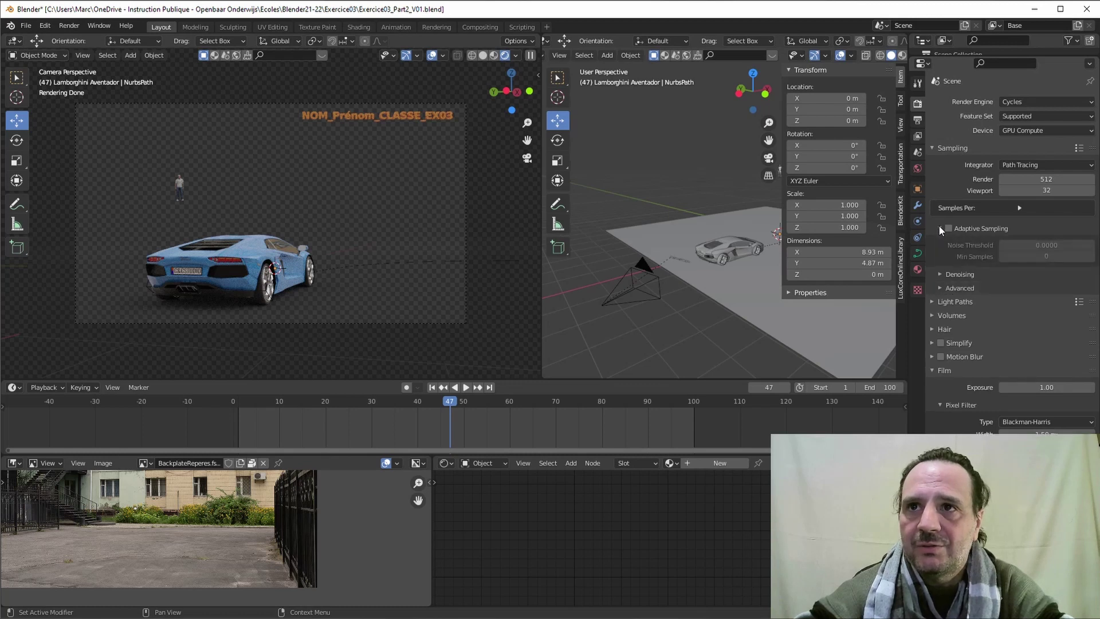
left_click(940, 228)
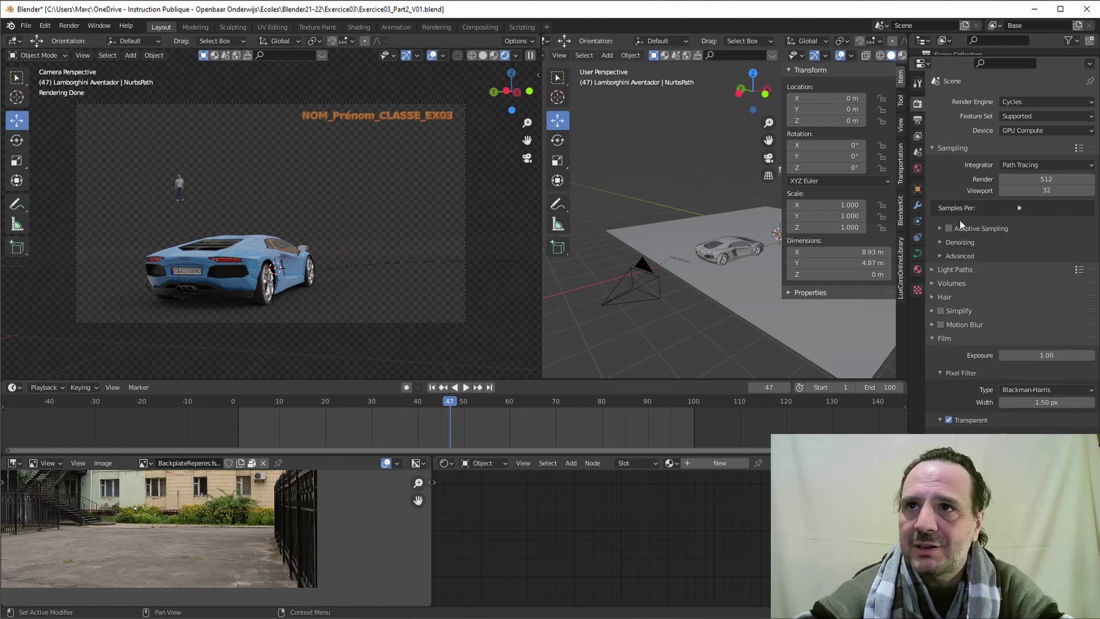
left_click(1017, 208)
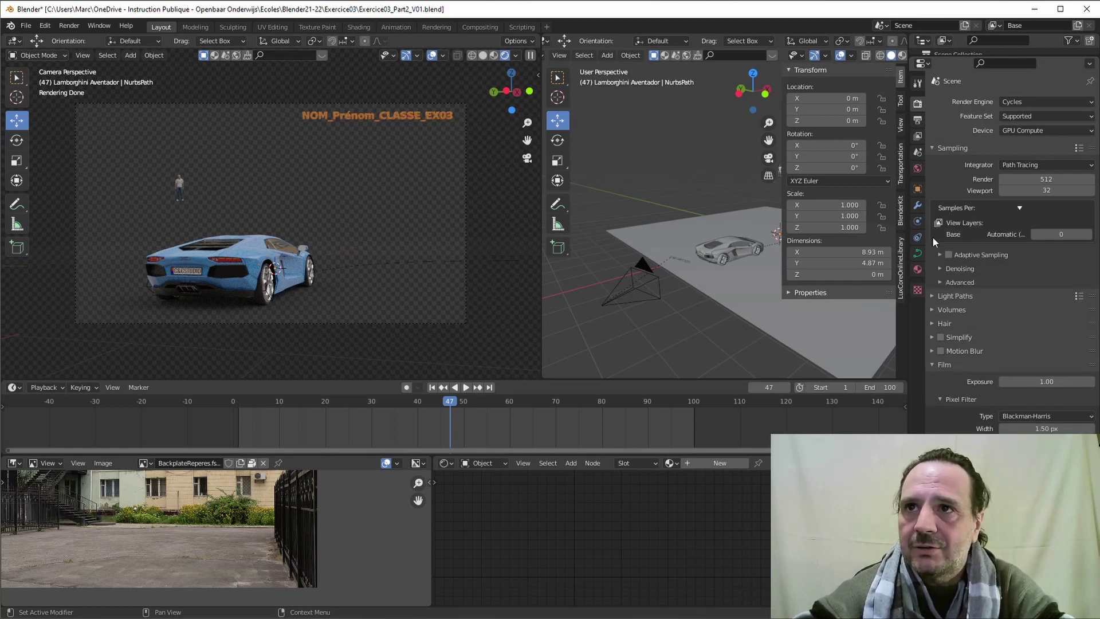
left_click(1018, 206)
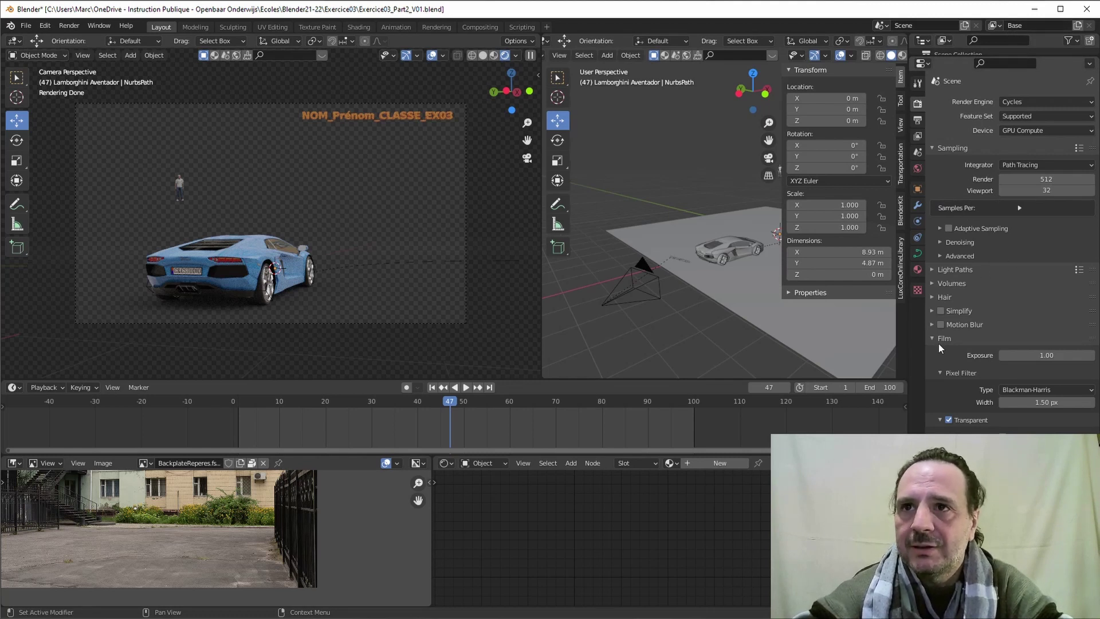
Set the seed in the advanced sampling settings to 25.
left_click(941, 256)
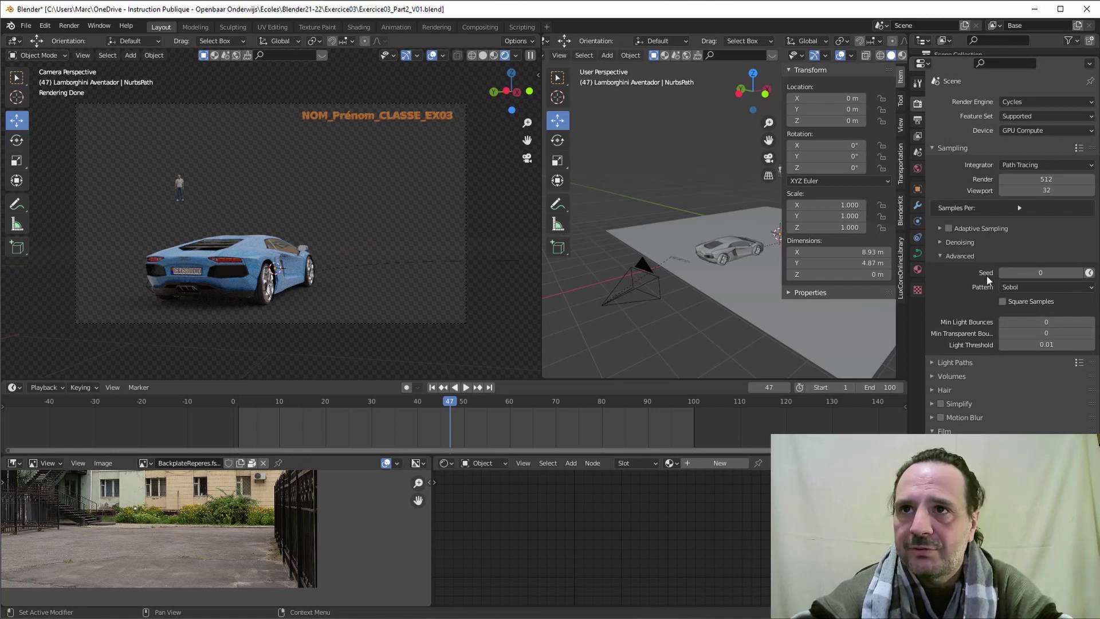
left_click(1040, 273)
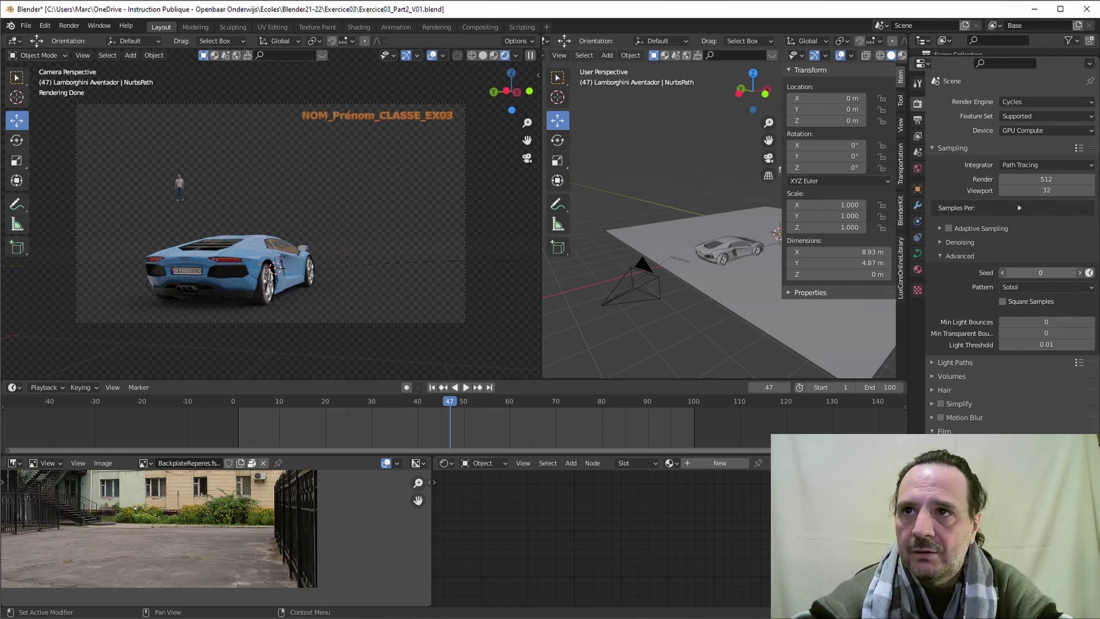
type("10")
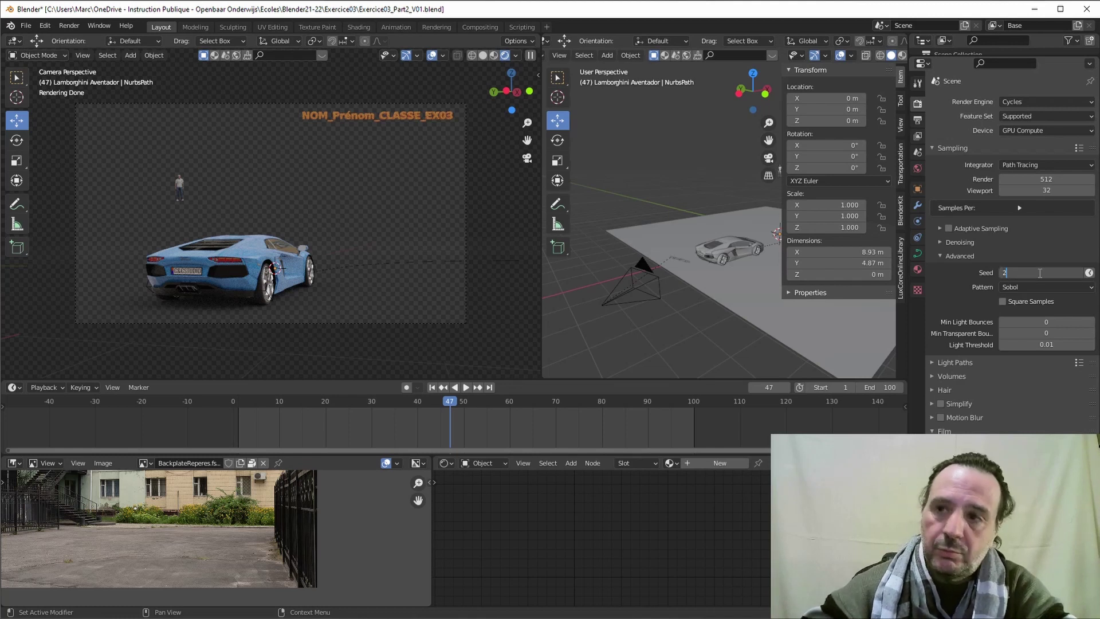
key("Return")
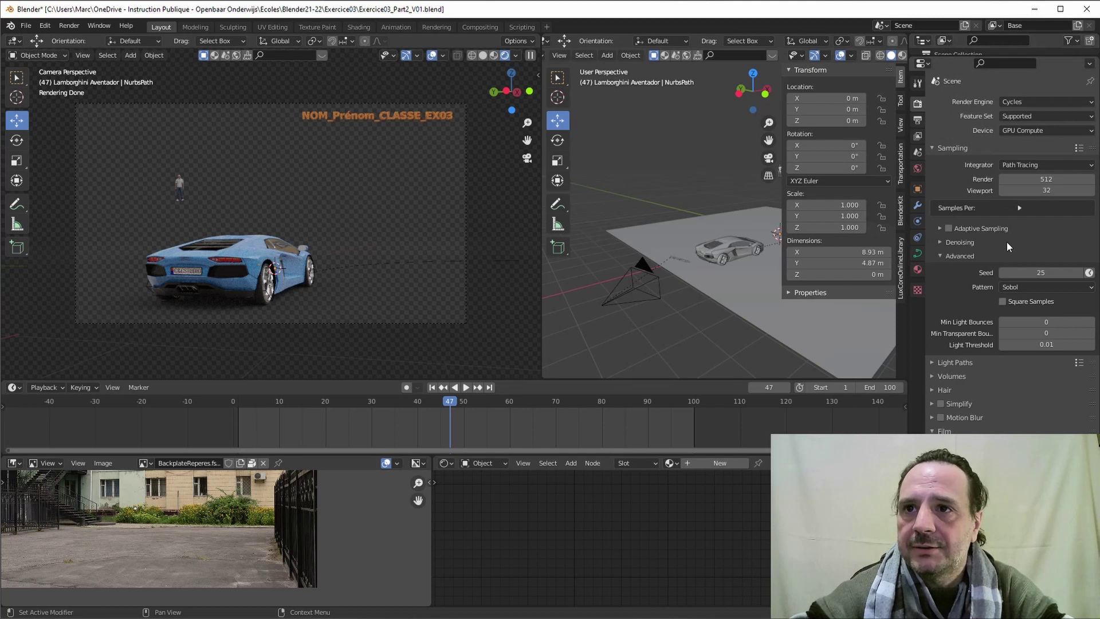
left_click(940, 256)
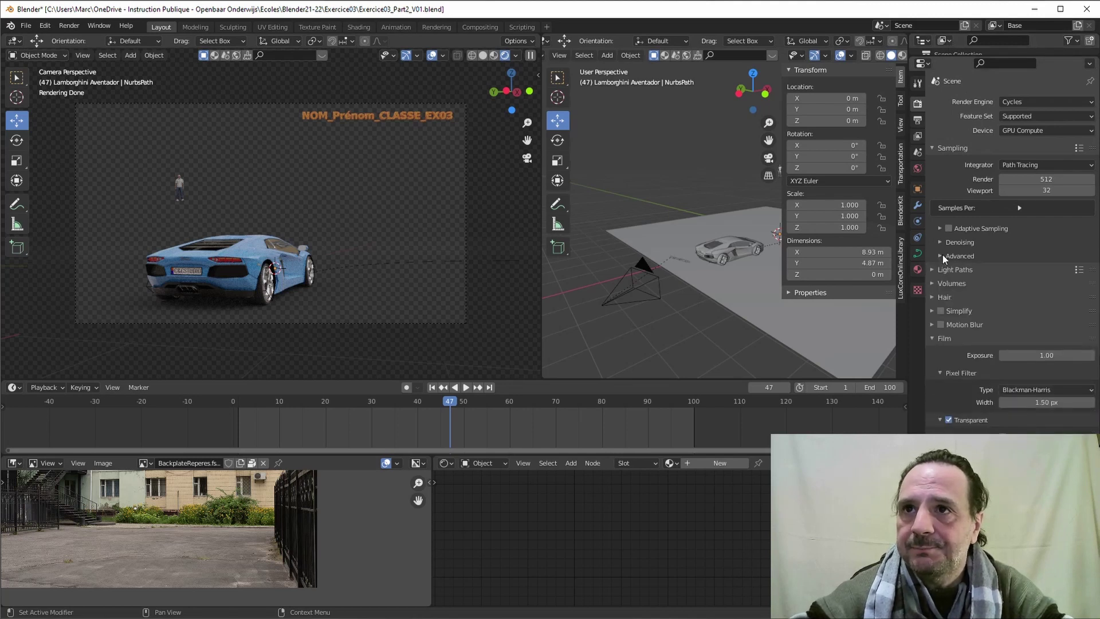
left_click(938, 256)
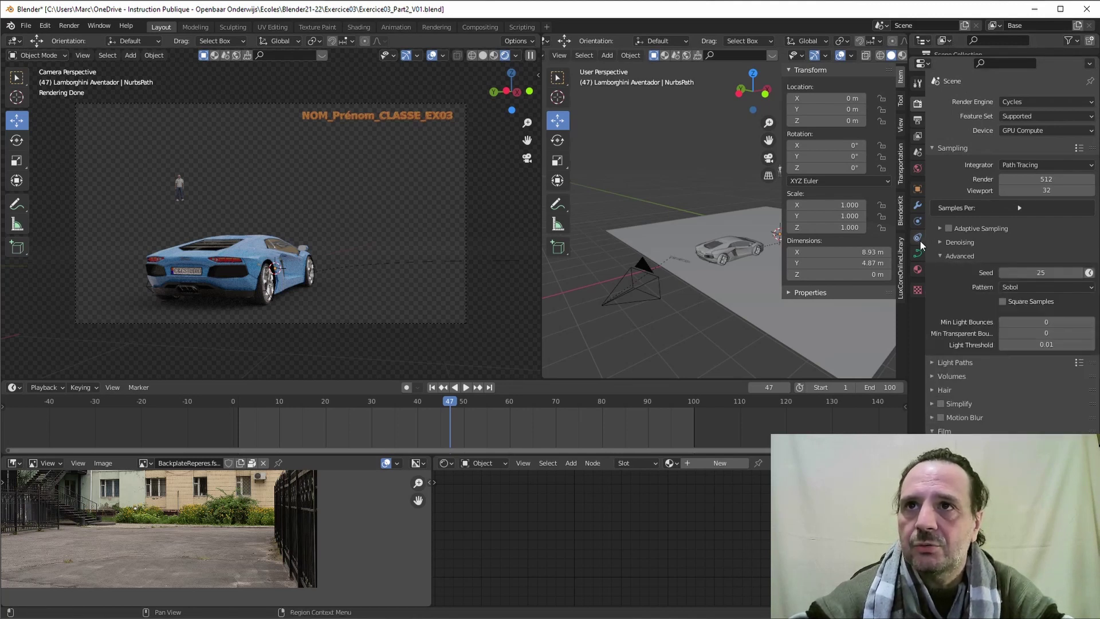
Review the output dimensions and the Base view layer's passes, and enlarge the outliner to show all scene collections.
left_click(919, 121)
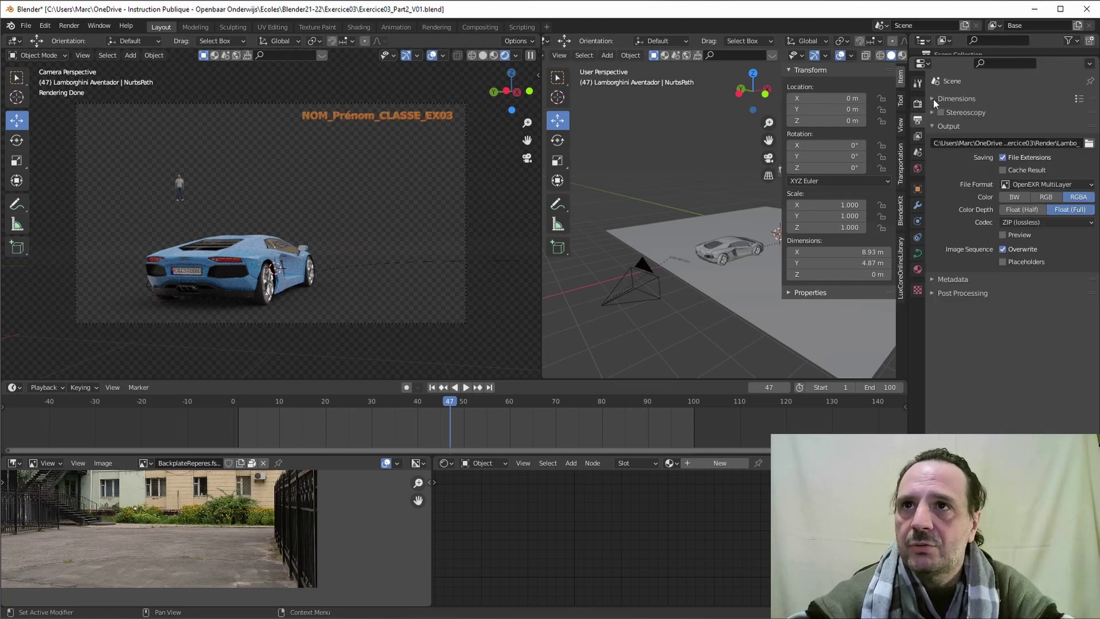
left_click(933, 98)
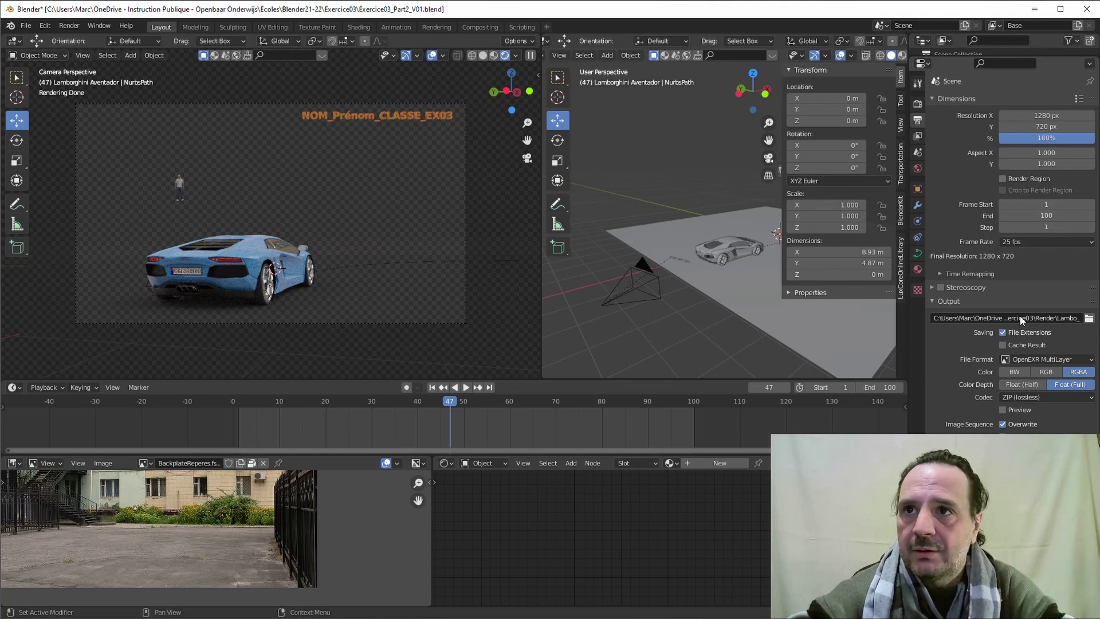
left_click(918, 136)
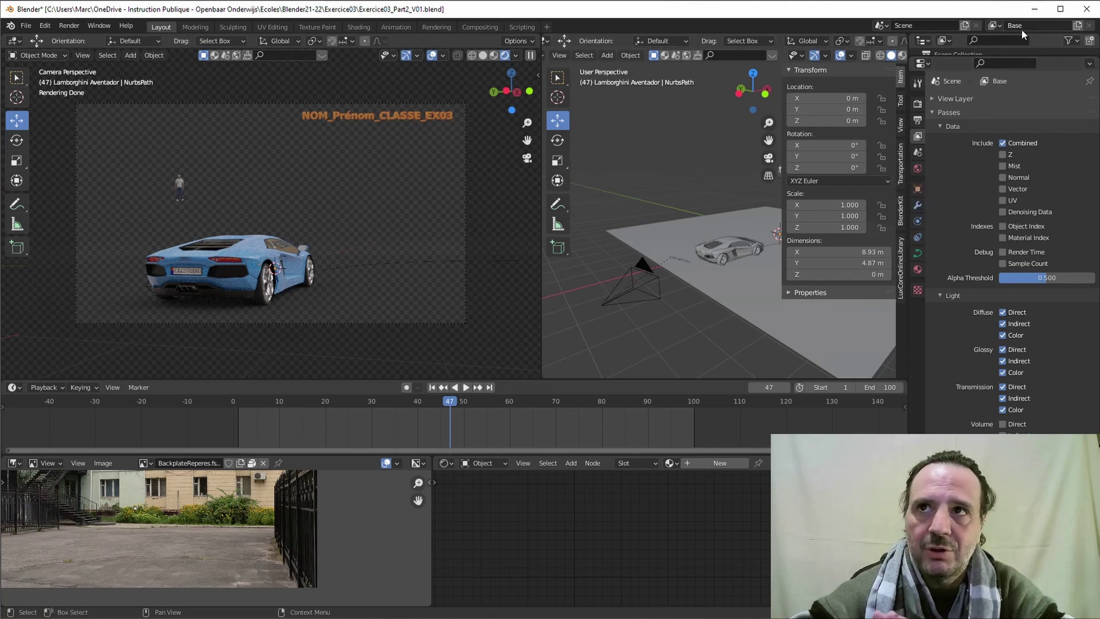
left_click_drag(954, 56, 958, 135)
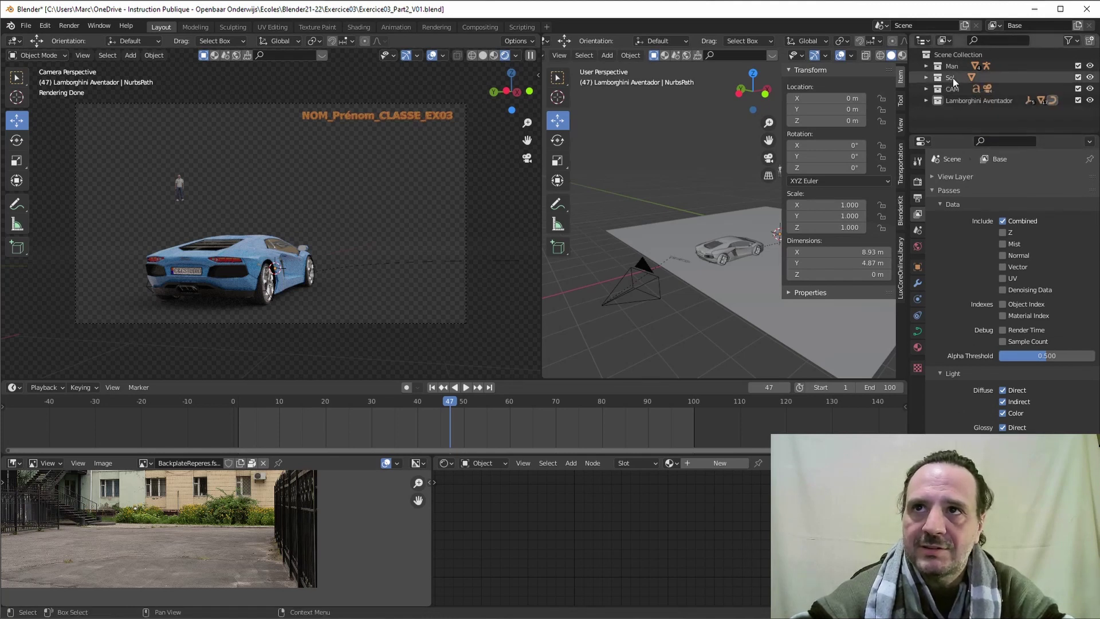
Clear the Shadow Catcher keyframes on the Sol ground plane.
left_click(926, 77)
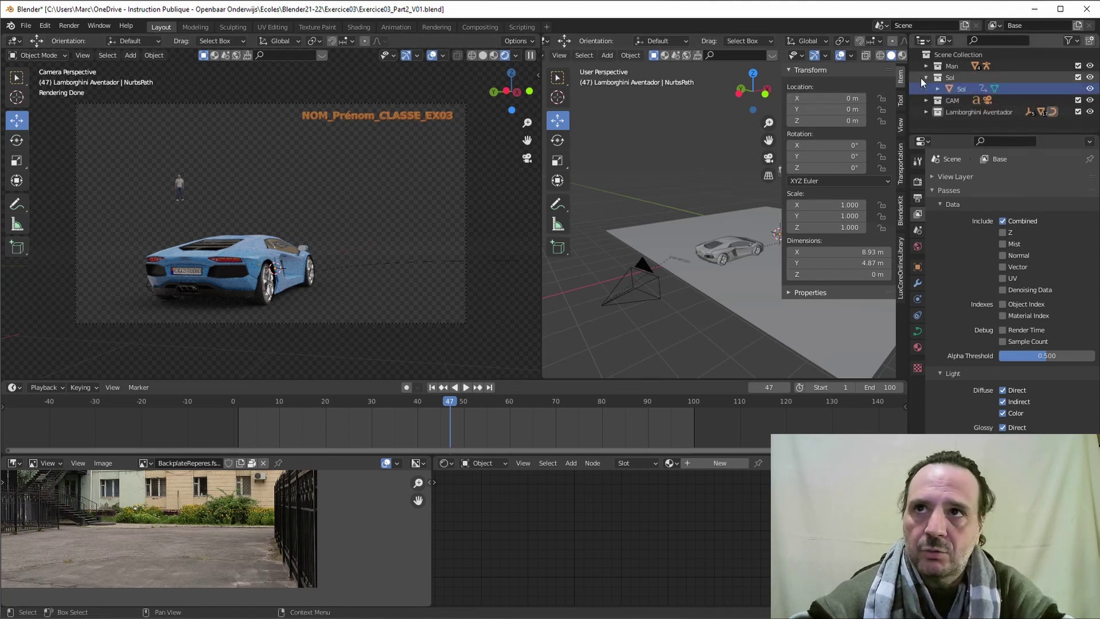
left_click(962, 89)
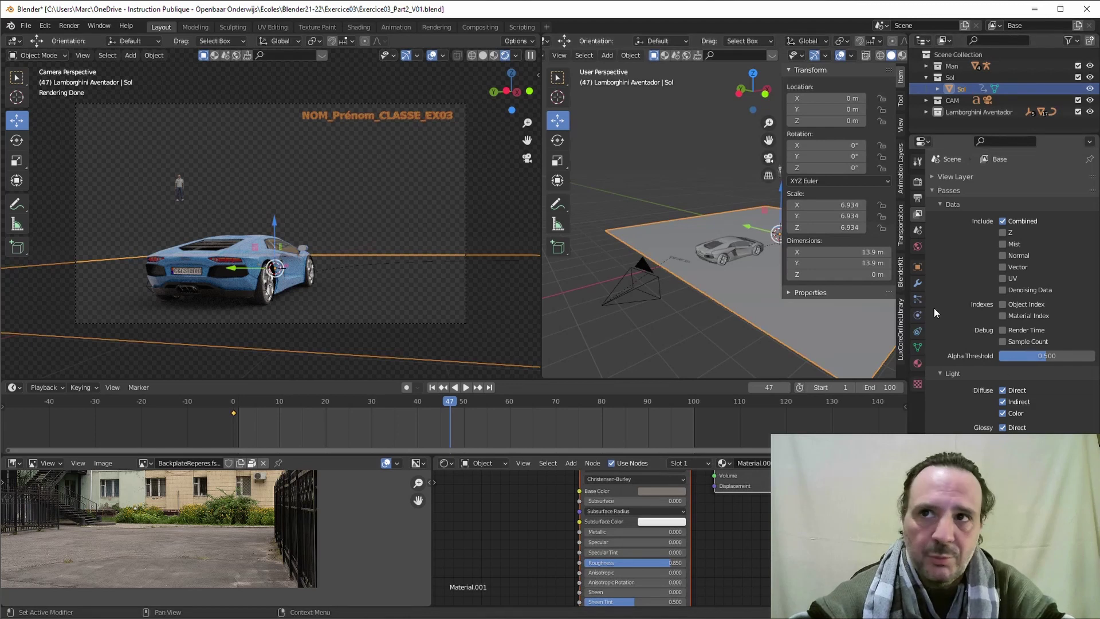
left_click(919, 267)
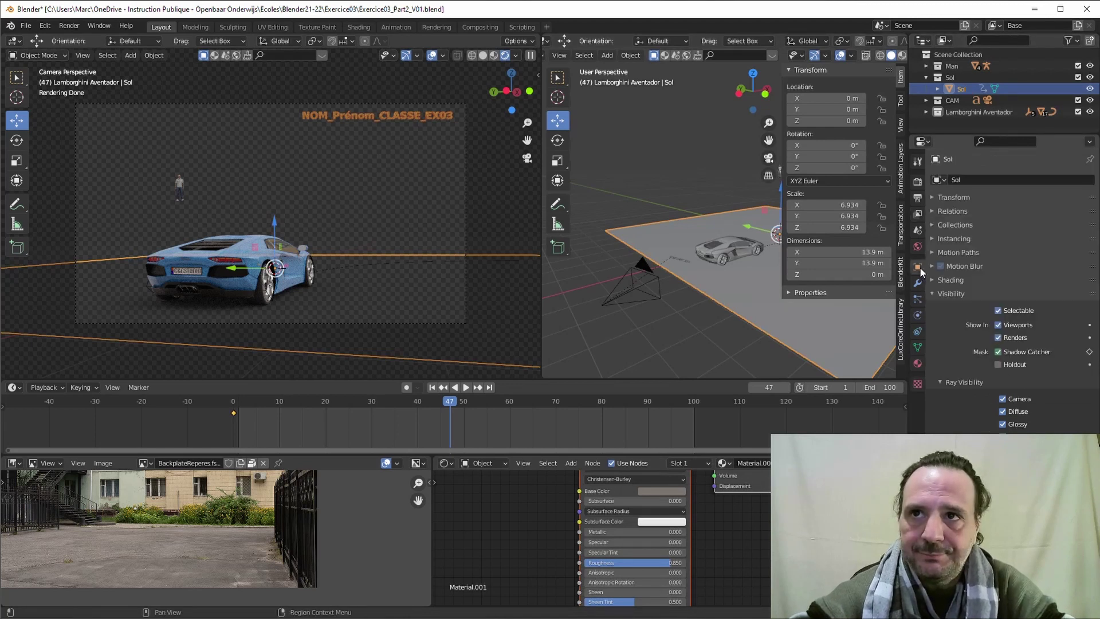
right_click(999, 351)
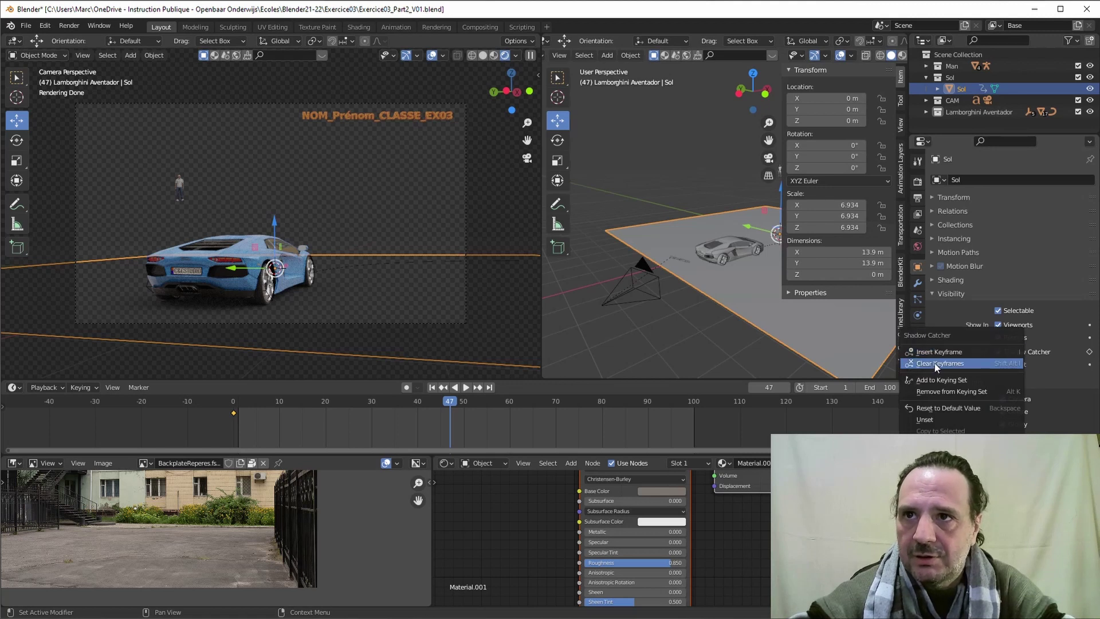
left_click(957, 364)
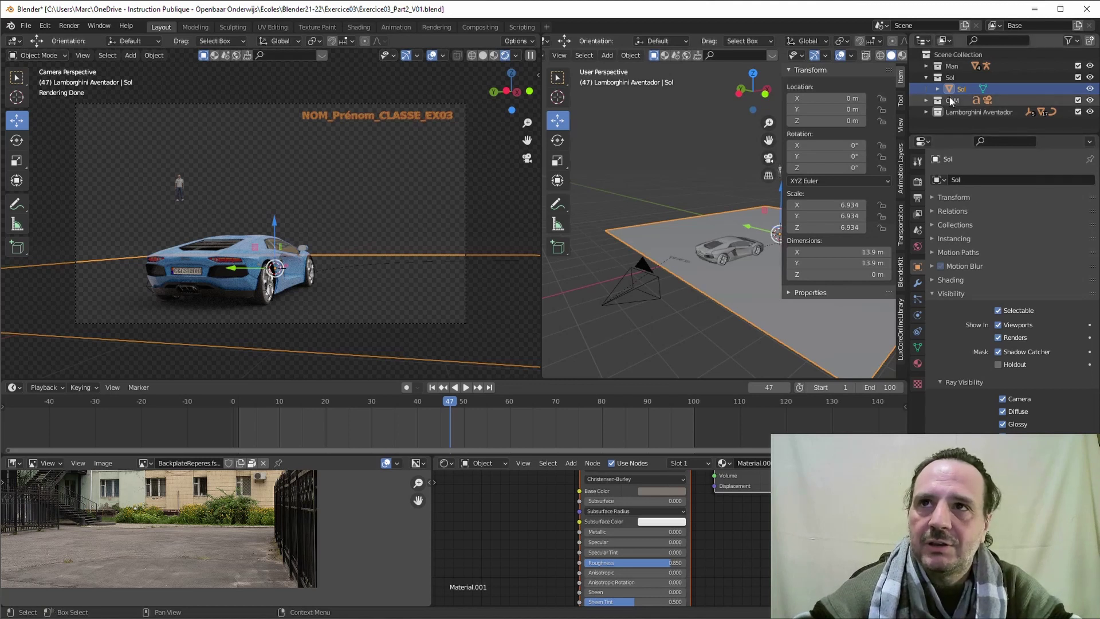
left_click(921, 76)
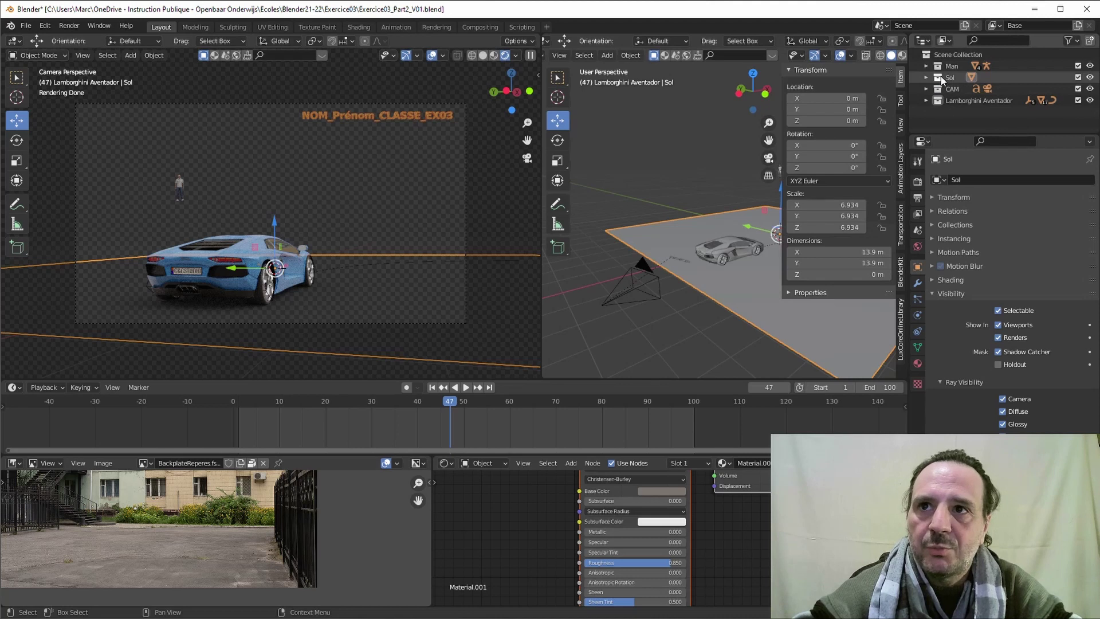
Duplicate the Sol collection and rename the copy Sol.AO.
left_click(941, 77)
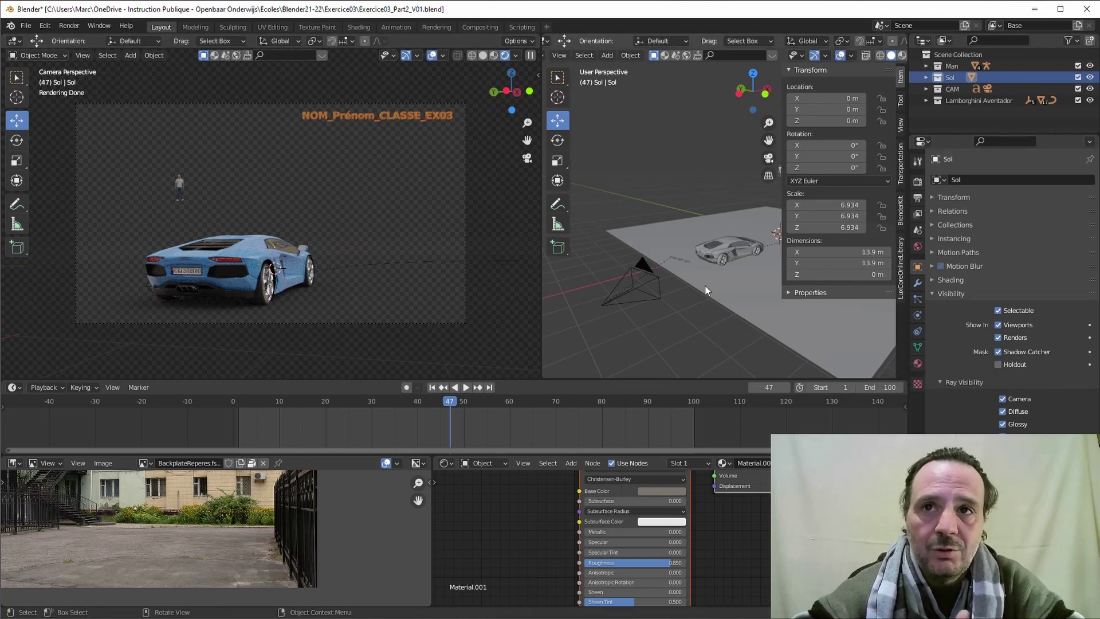
right_click(948, 78)
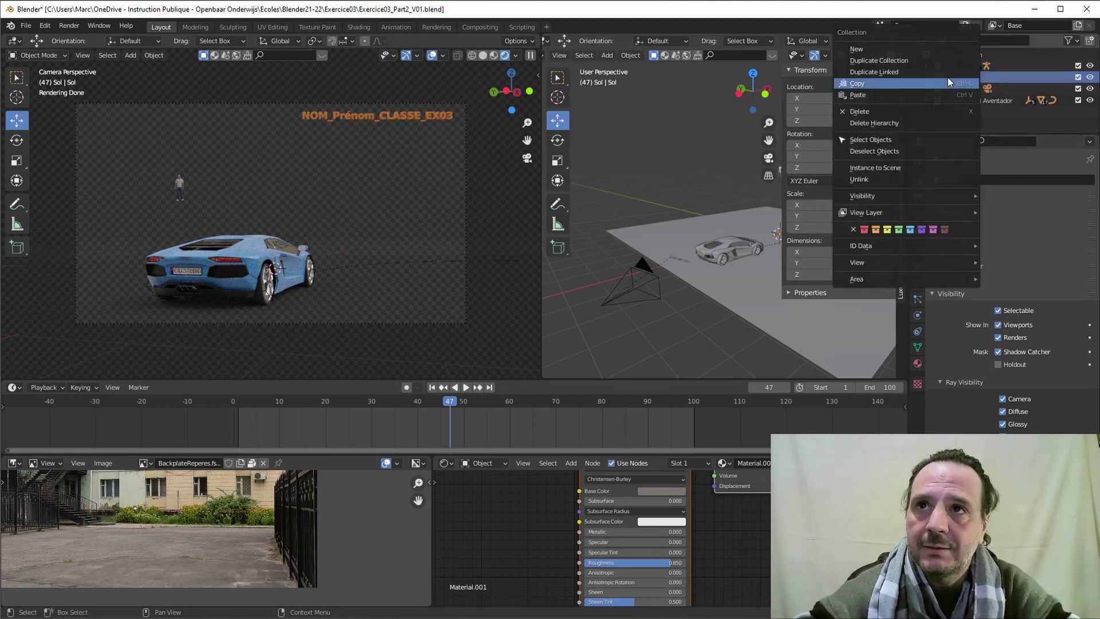
left_click(878, 60)
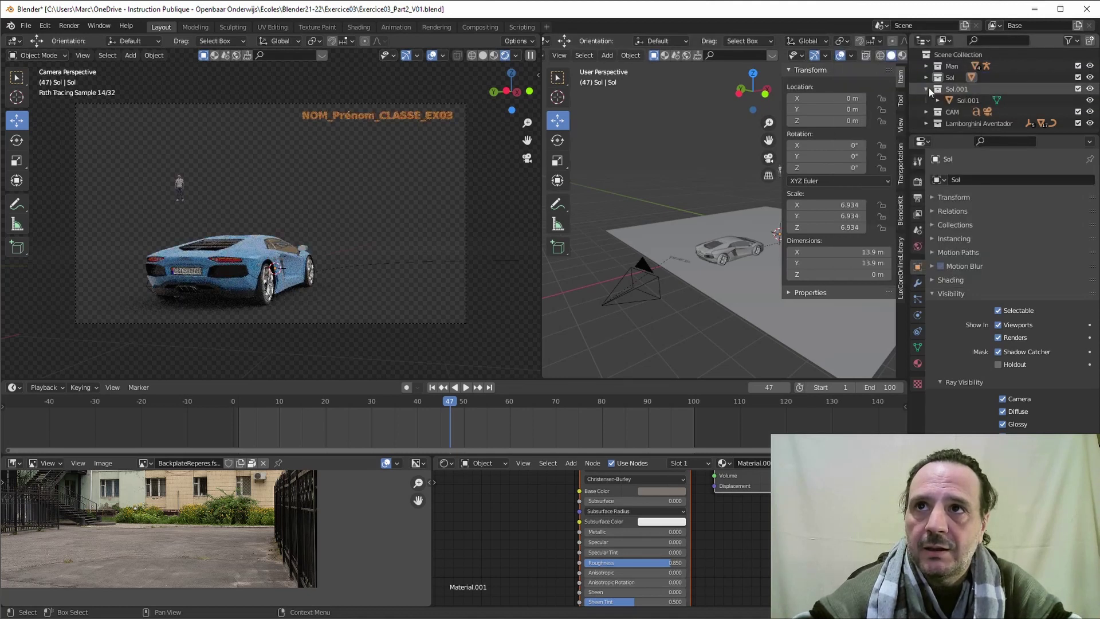
left_click(953, 89)
double_click(957, 87)
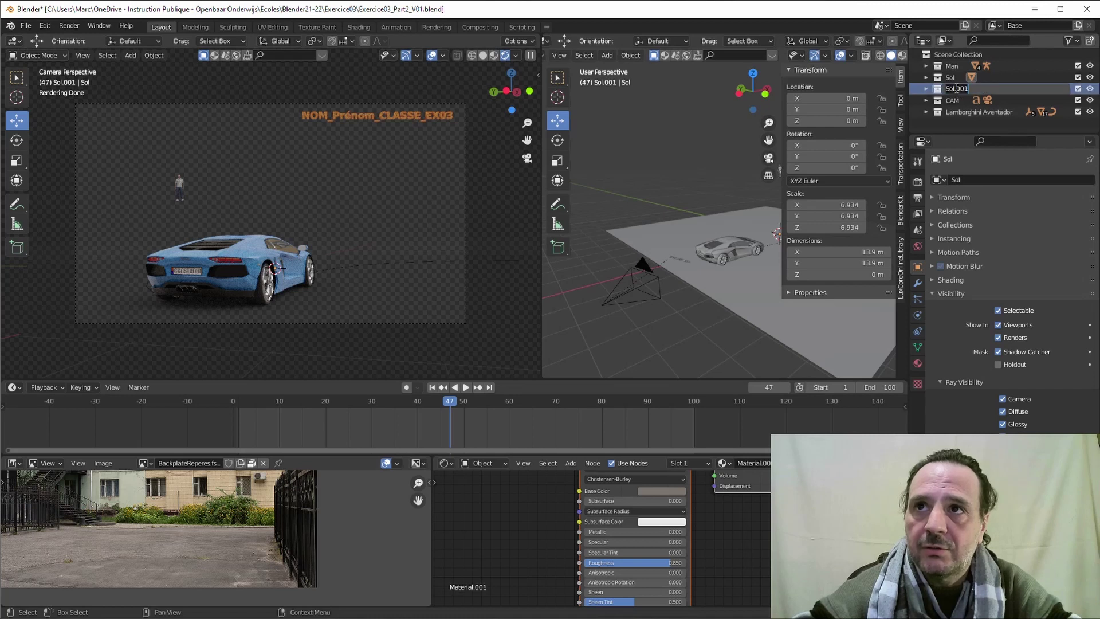
type("AO")
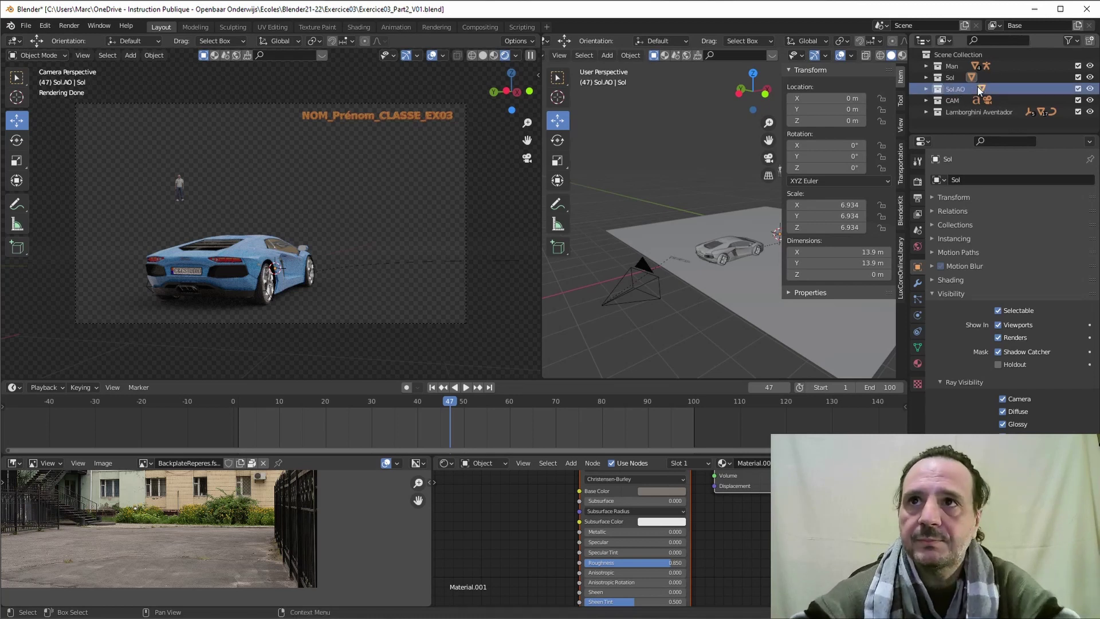
key("Return")
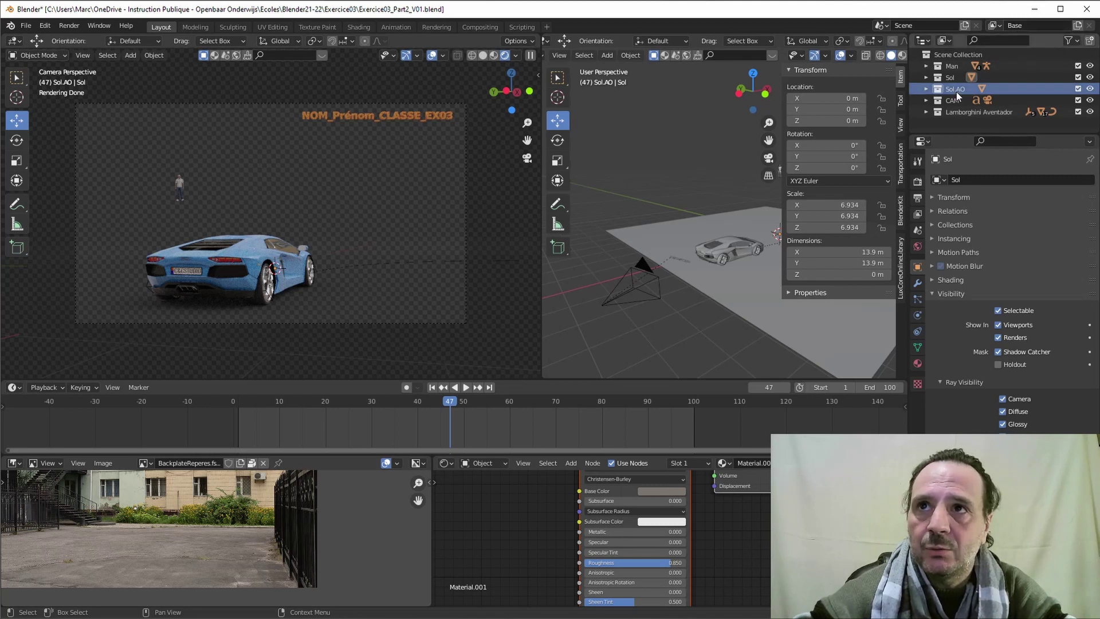
Exclude the Sol.AO collection from the Base view layer and add a new view layer named AO.
left_click(1078, 89)
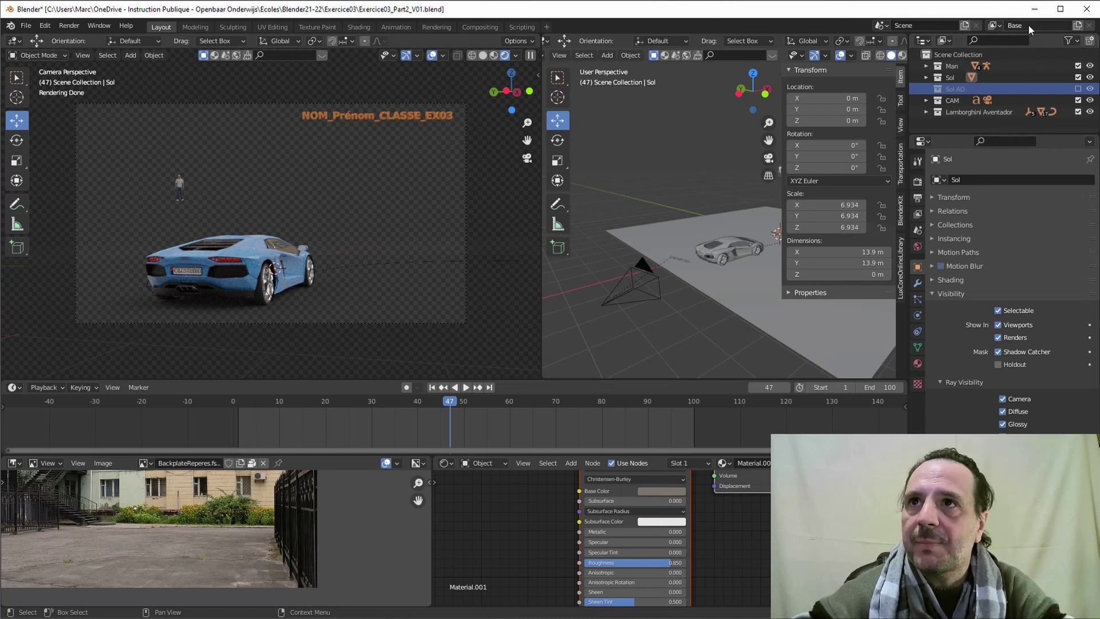
left_click(1078, 26)
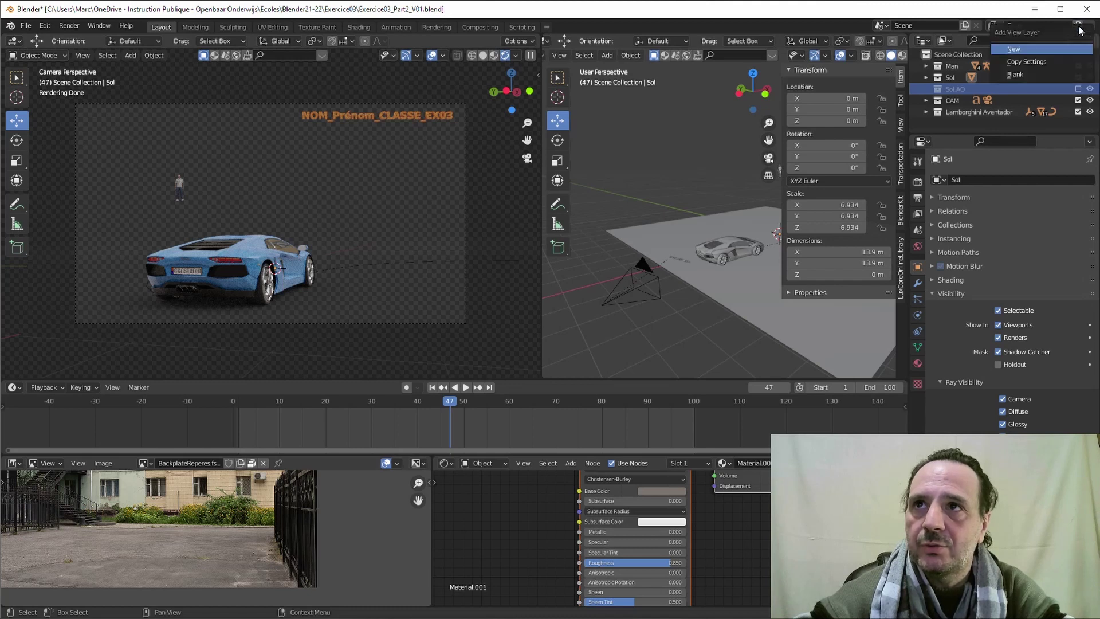
left_click(1013, 49)
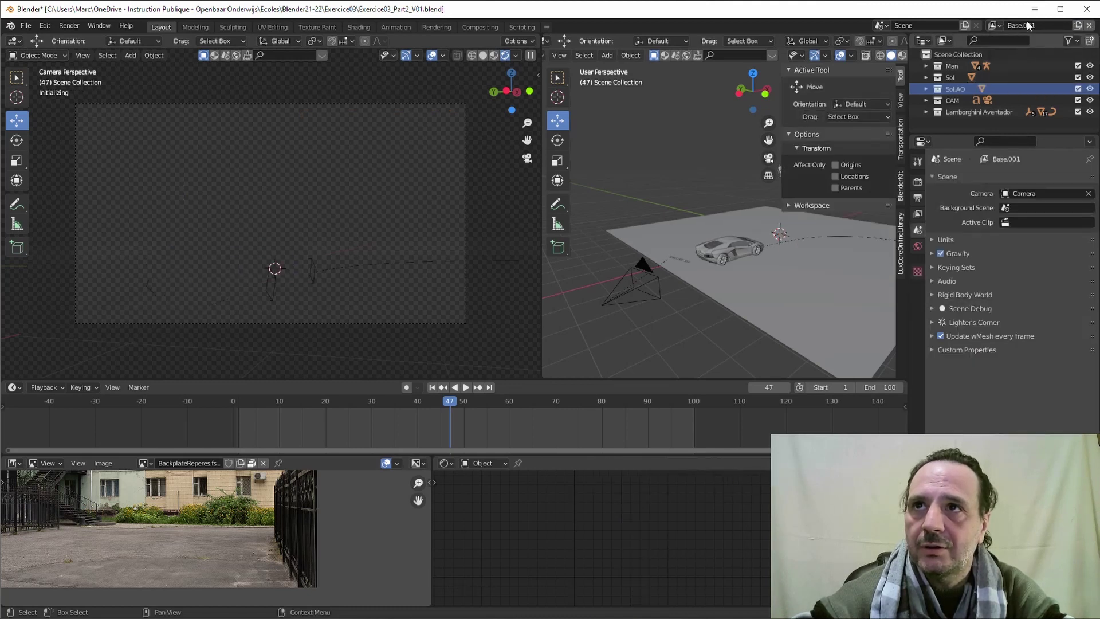
double_click(1020, 27)
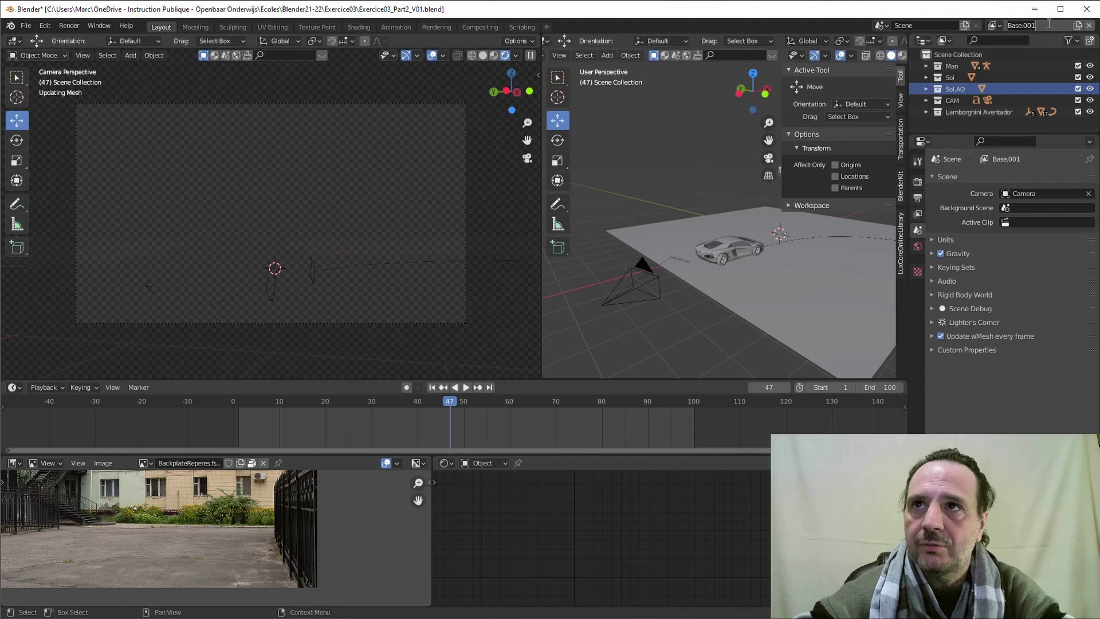
type("AO")
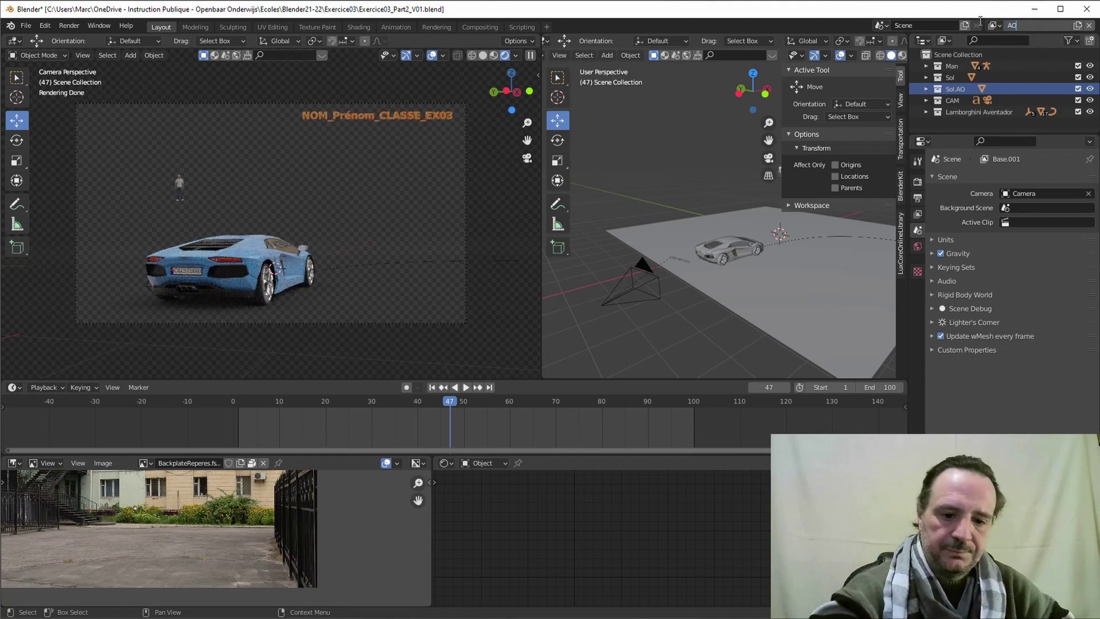
key("Return")
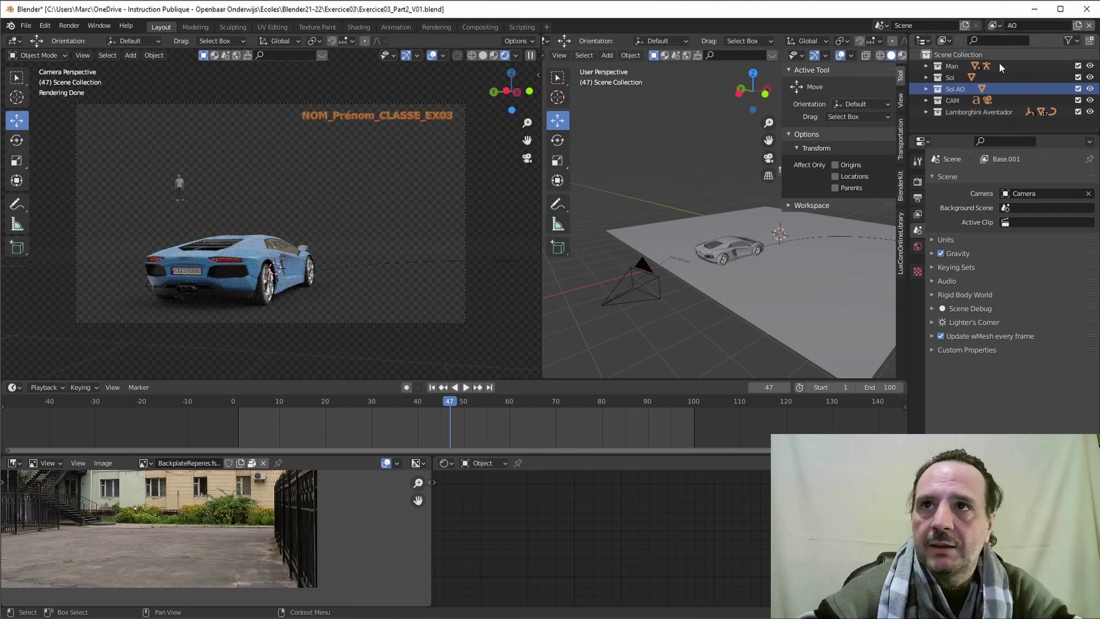
Exclude the Sol collection from the AO view layer and disable Shadow Catcher on the Sol.001 plane in solid shading.
left_click(1077, 77)
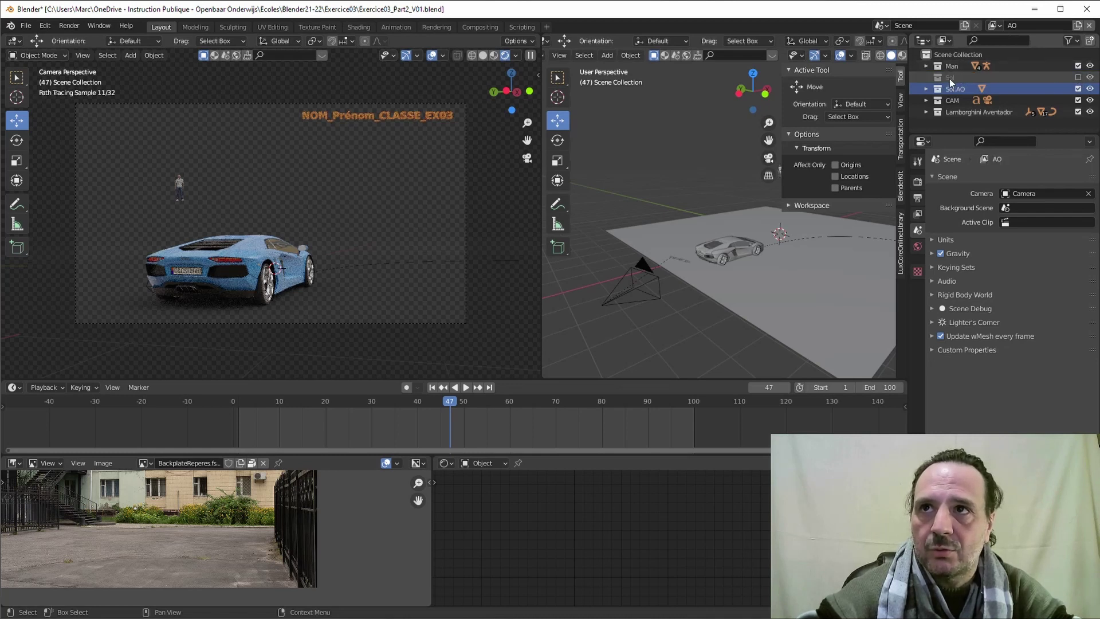
left_click(926, 89)
left_click(957, 100)
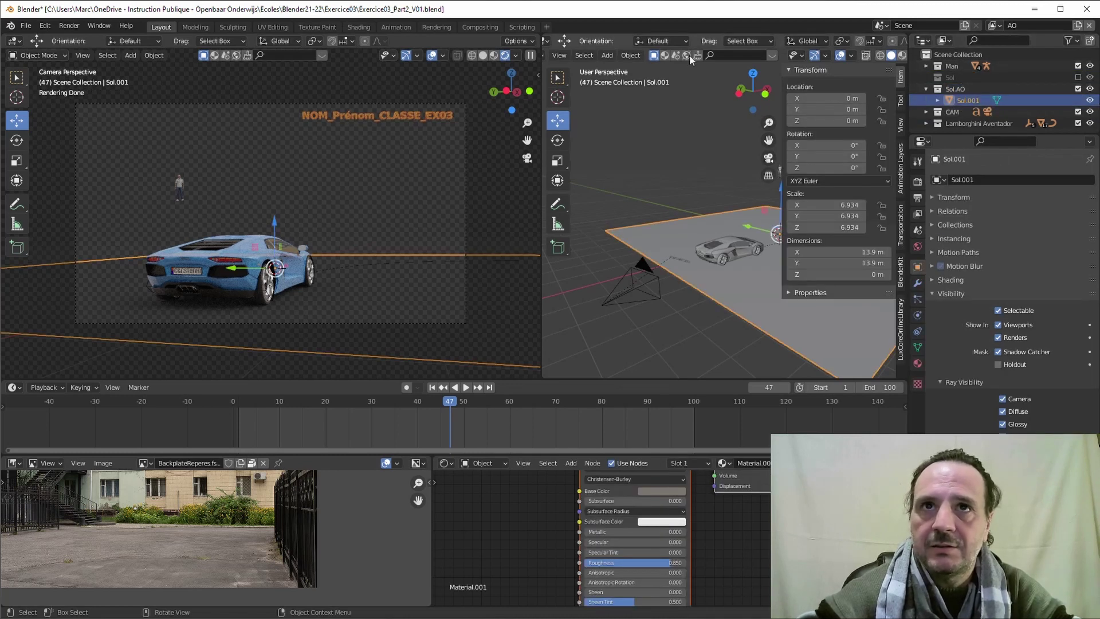
left_click(490, 55)
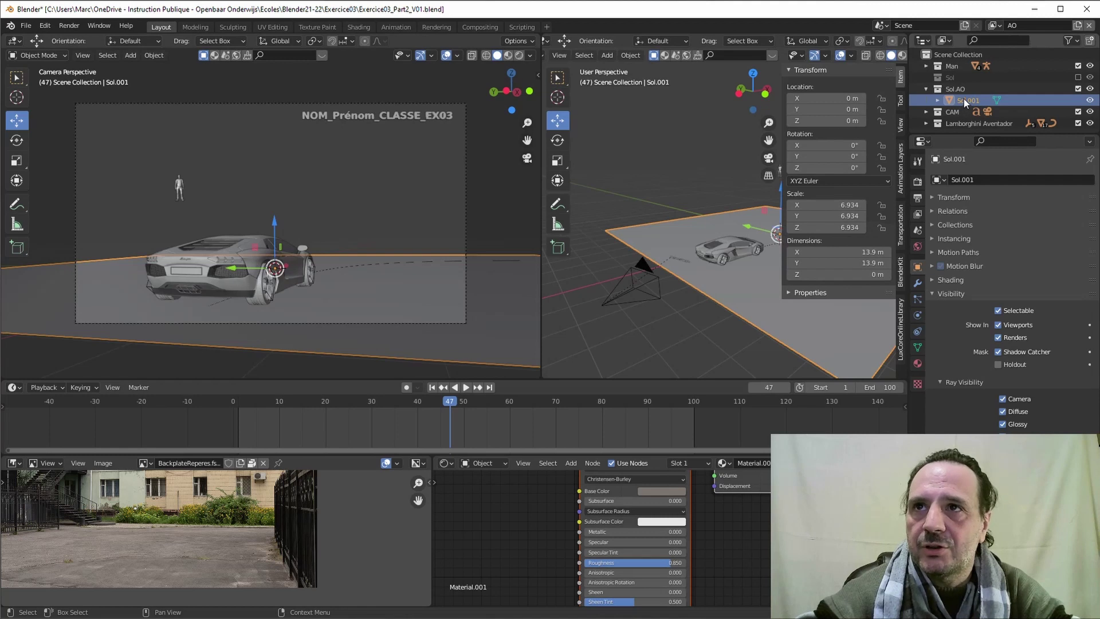
left_click(998, 351)
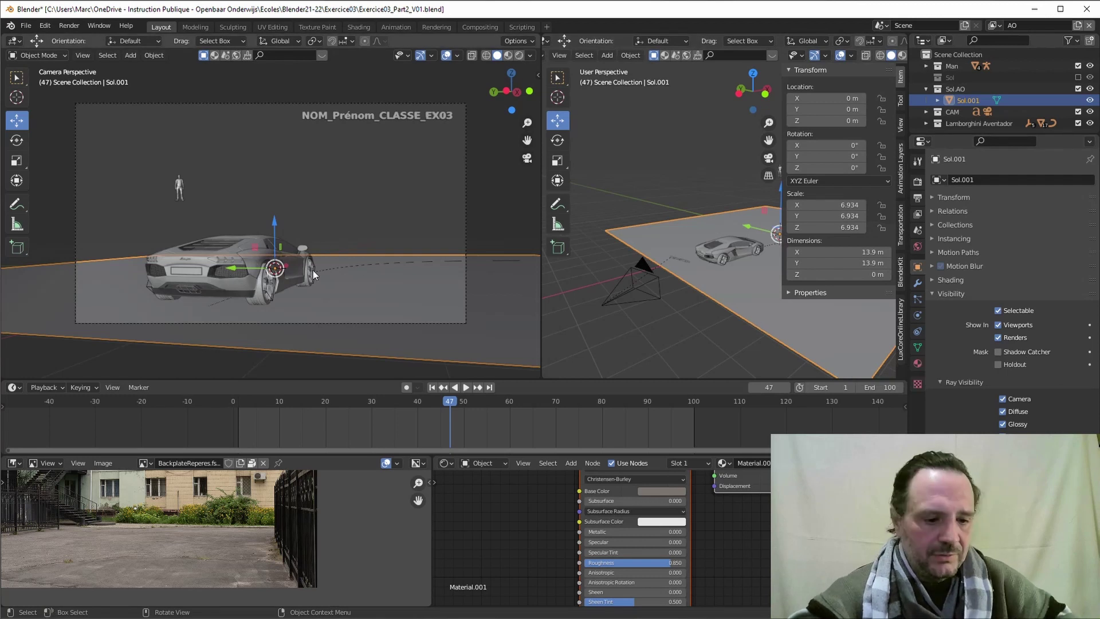
Scale the Sol.001 plane up to about 86 m square and move it along X to about 16.5 m.
key("s")
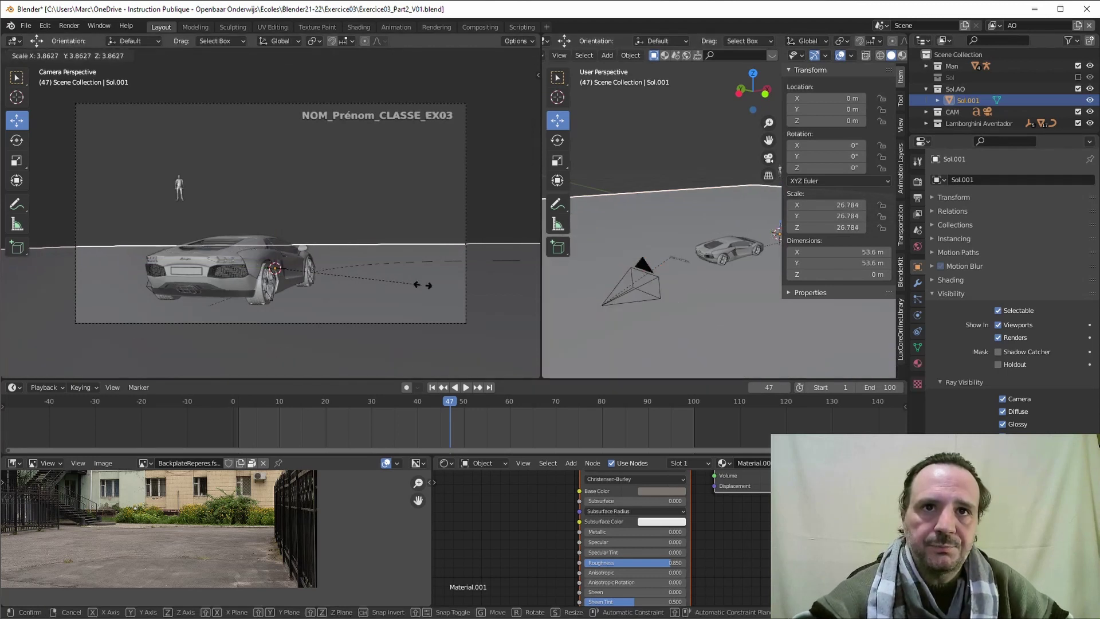
left_click(463, 278)
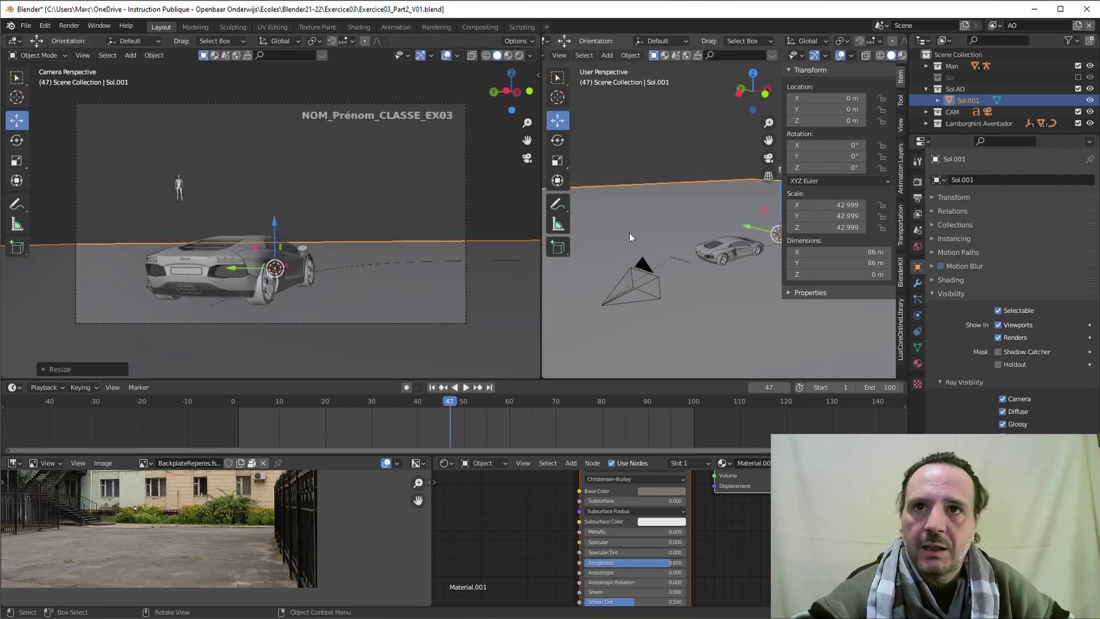
key("KP_Decimal")
middle_click_drag(709, 211, 757, 207)
key("g")
key("x")
left_click(782, 213)
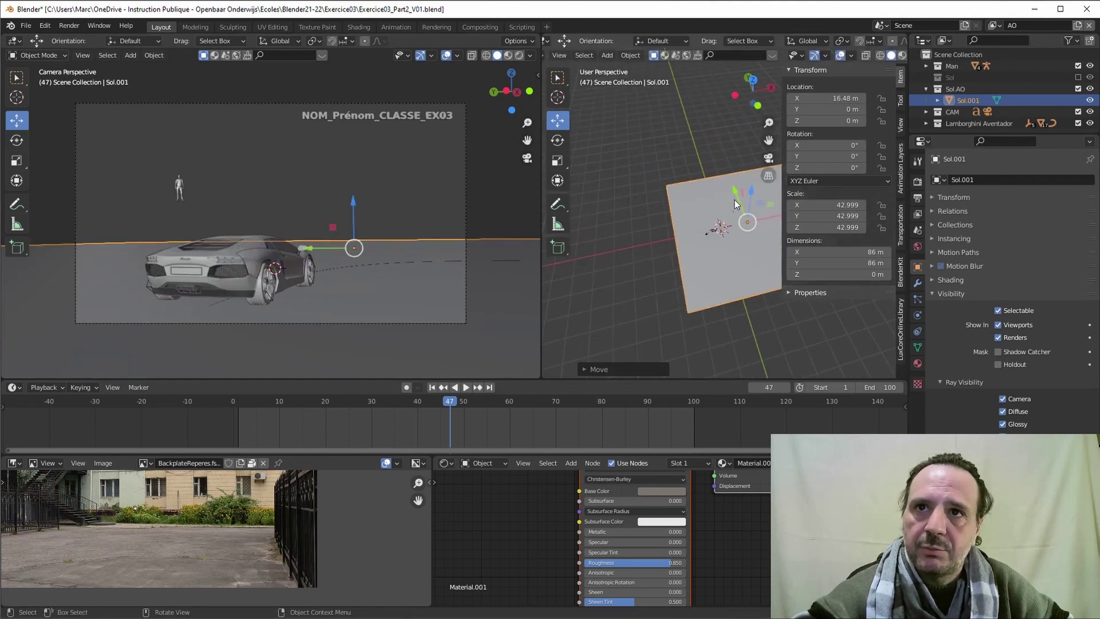
Move the Sol.001 plane to about 15 m in Y and about 18.4 m in X.
key("g")
key("y")
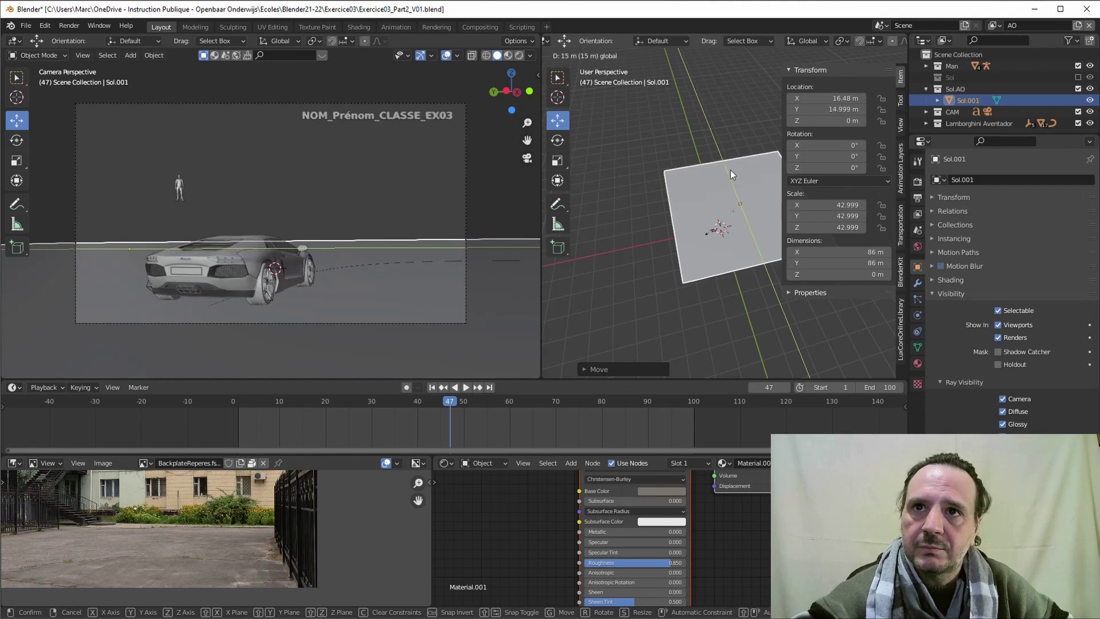
left_click(769, 203)
key("g")
key("x")
left_click(774, 196)
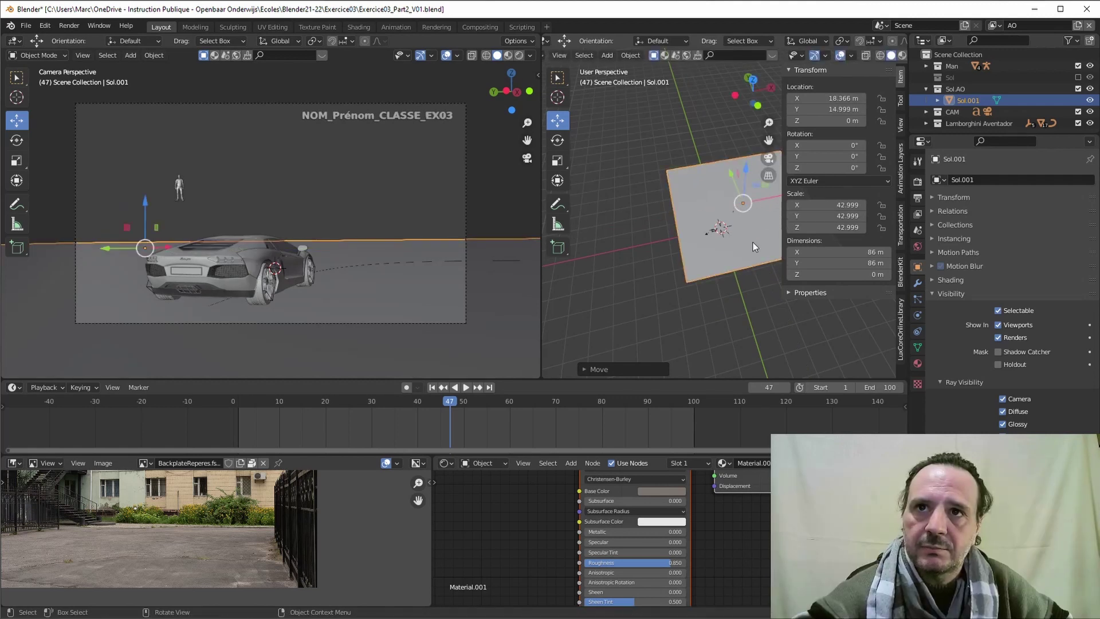
middle_click_drag(771, 218, 775, 221)
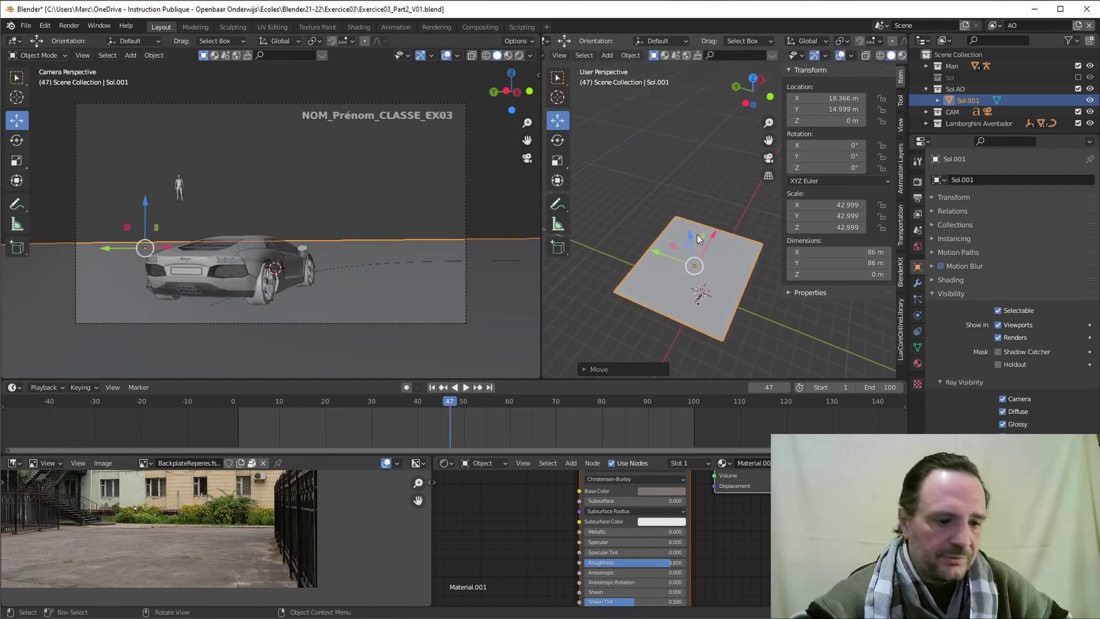
Extrude the two adjacent far edges of the Sol.001 plane straight up to form two walls behind the car.
key("Tab")
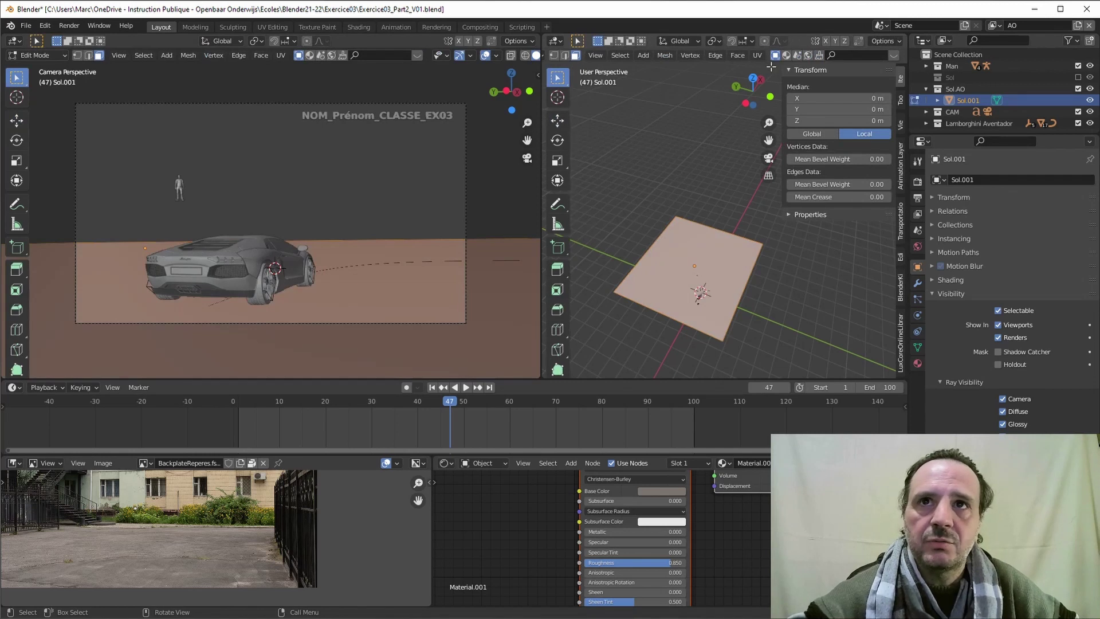
left_click(565, 55)
left_click(664, 248)
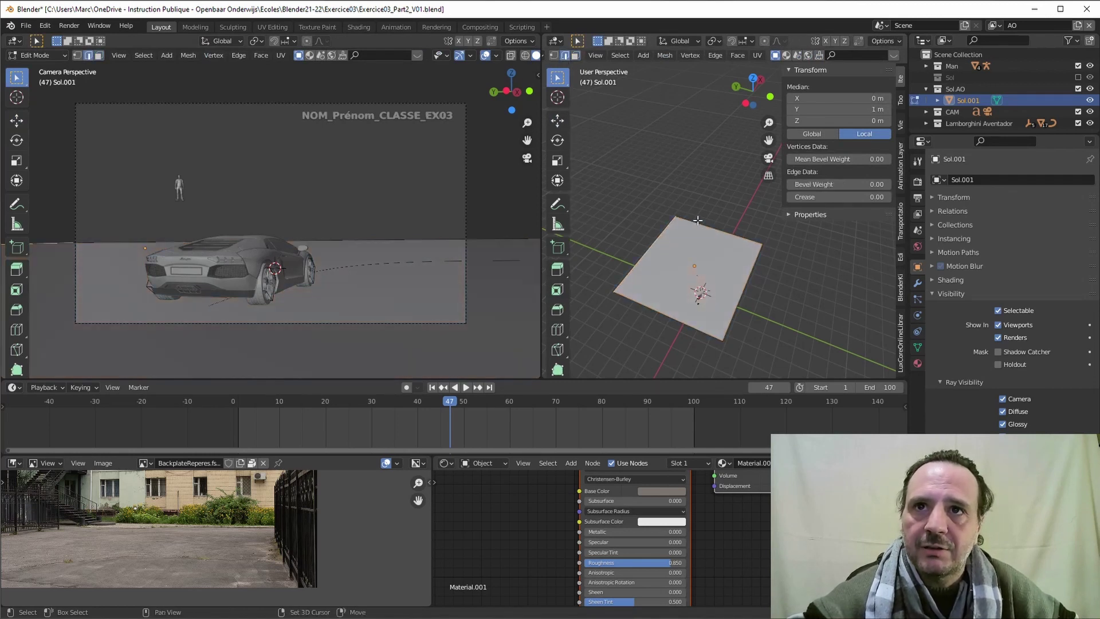
middle_click_drag(664, 249, 674, 199)
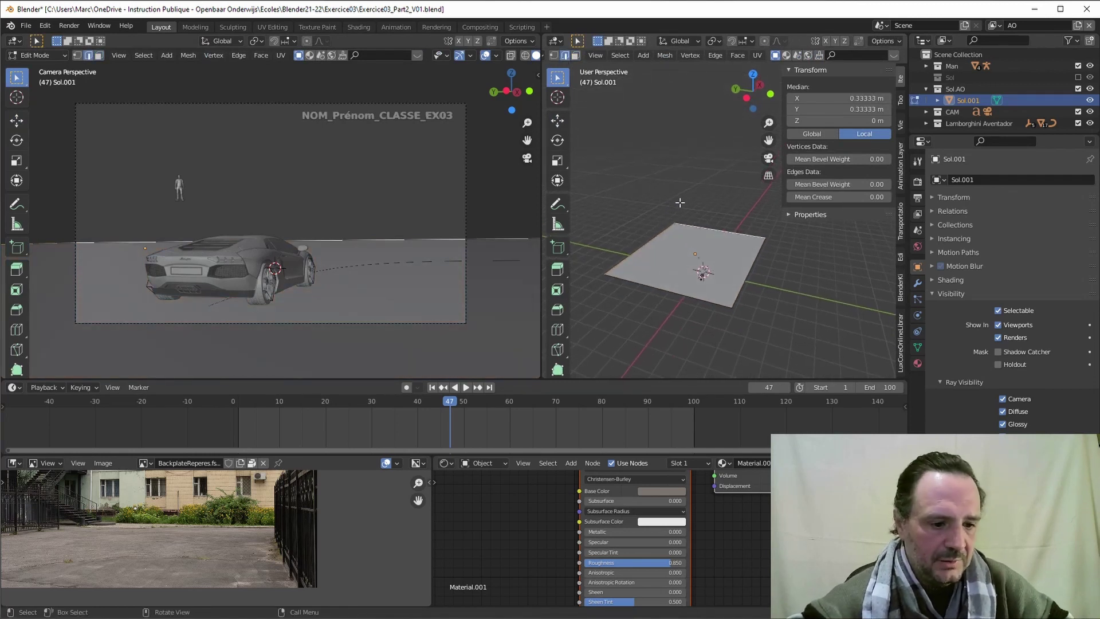
scroll(686, 204, "up", 2)
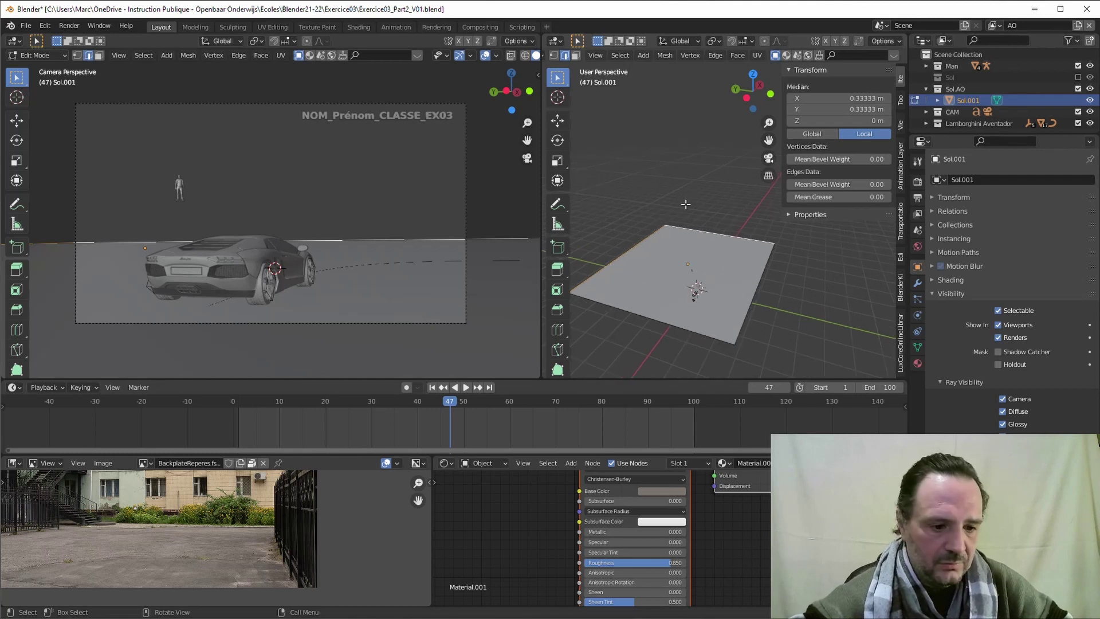
key("e")
key("Escape")
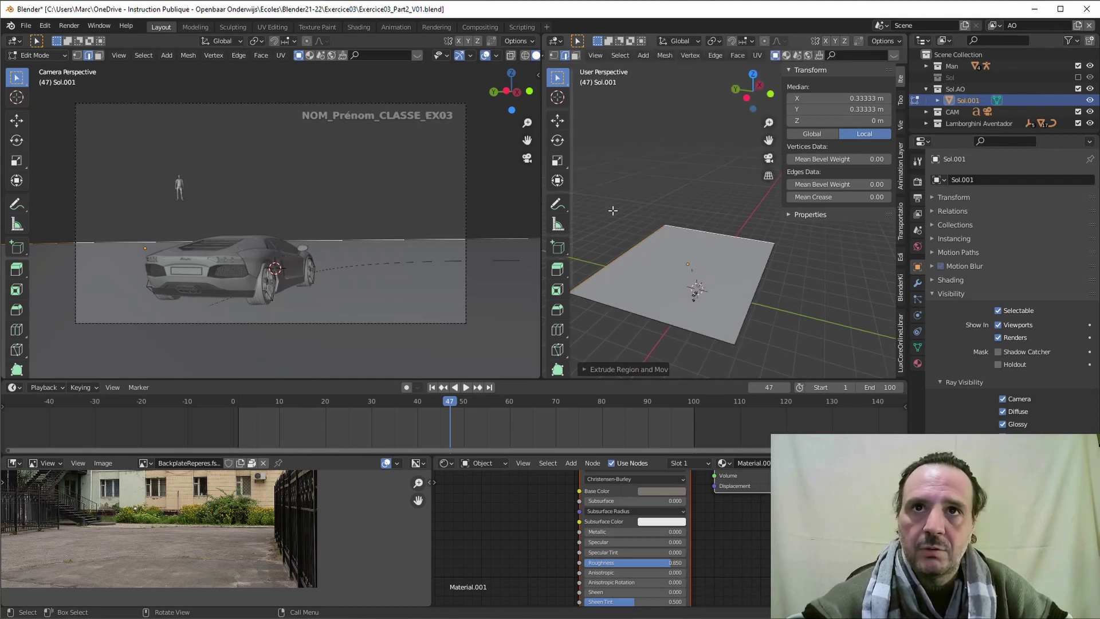
left_click(558, 119)
left_click_drag(676, 207, 668, 95)
Bevel the two floor-to-wall edges and the vertical corner edge of Sol.001 about 0.23 m wide with 10 segments.
left_click(626, 245)
left_click(678, 244)
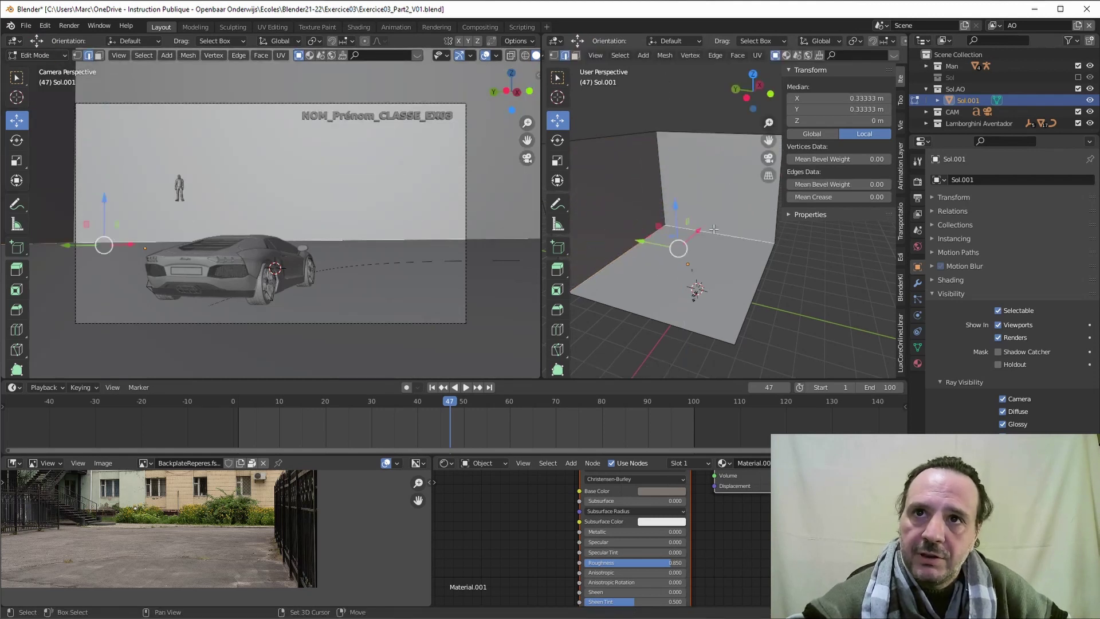
left_click(672, 230)
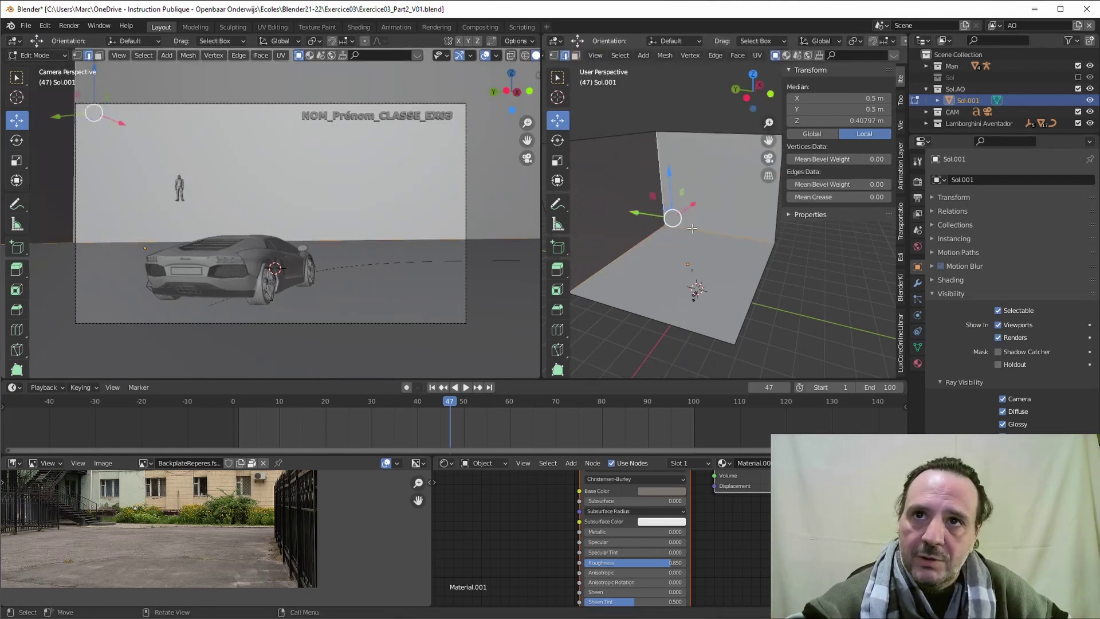
key("ctrl+b")
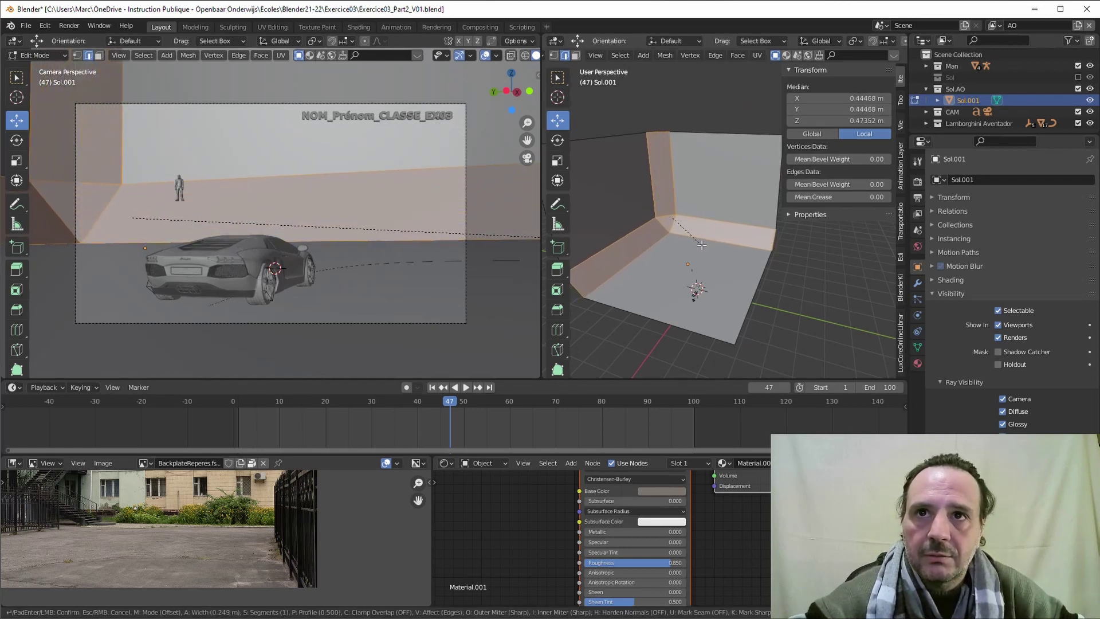
left_click(399, 295)
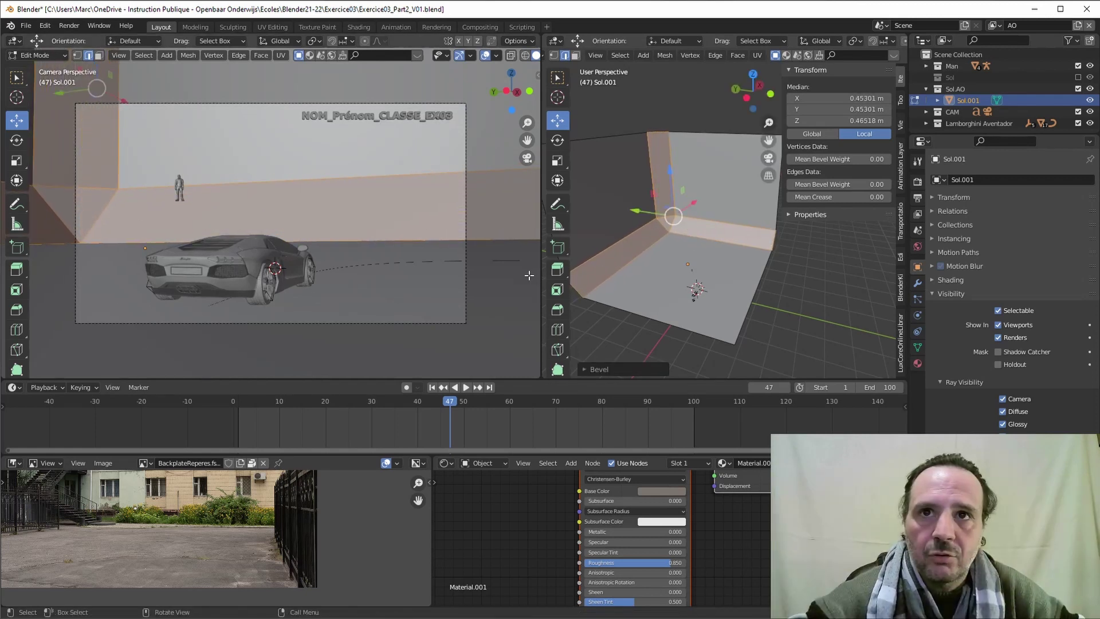
left_click(590, 370)
left_click(672, 204)
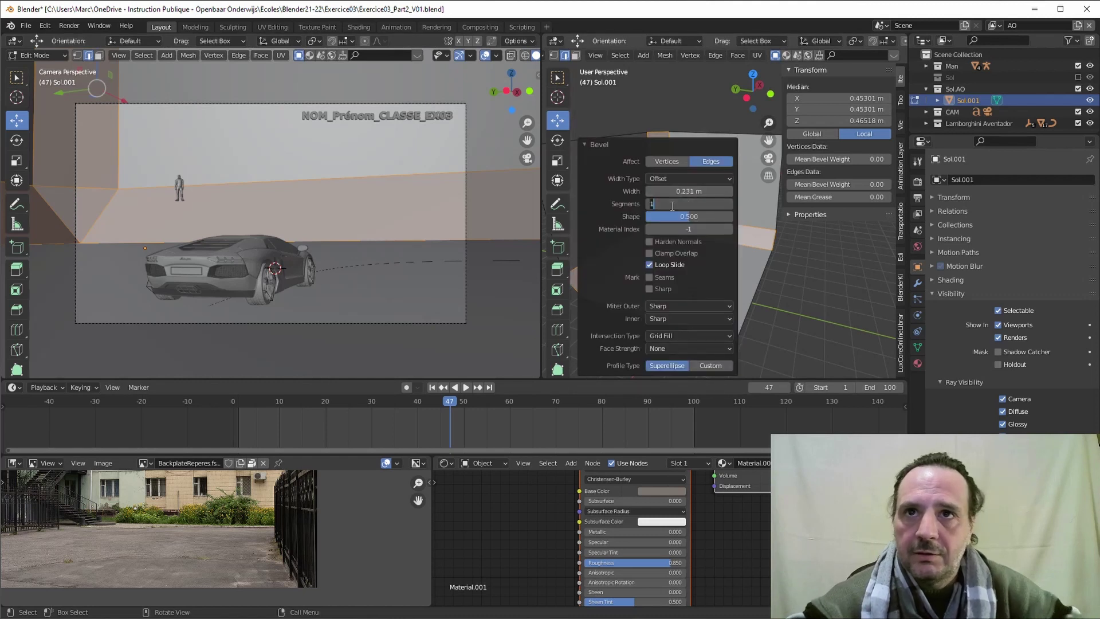
key("Return")
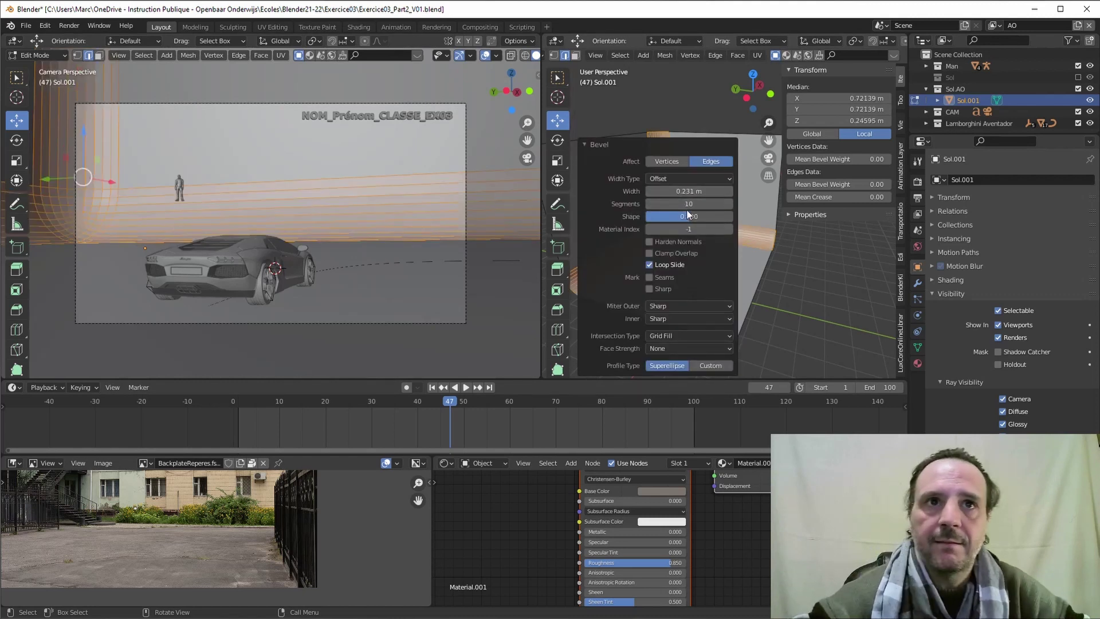
Deselect the bevelled geometry, return to Object Mode and apply smooth shading to the Sol.001 backdrop.
key("alt+a")
scroll(708, 225, "down", 5)
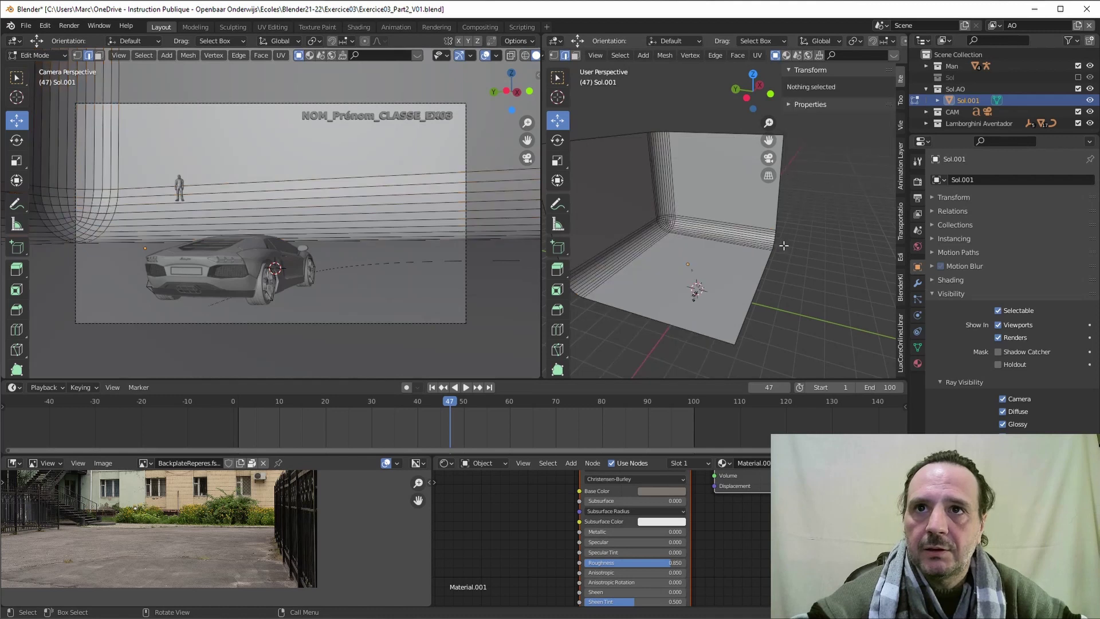
key("Tab")
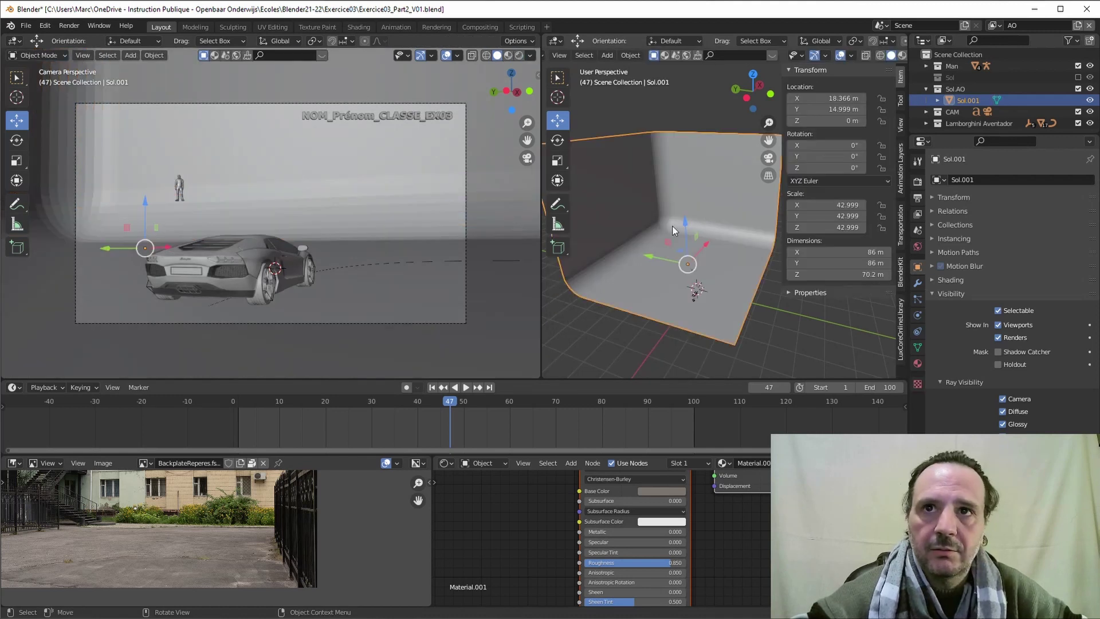
left_click(631, 53)
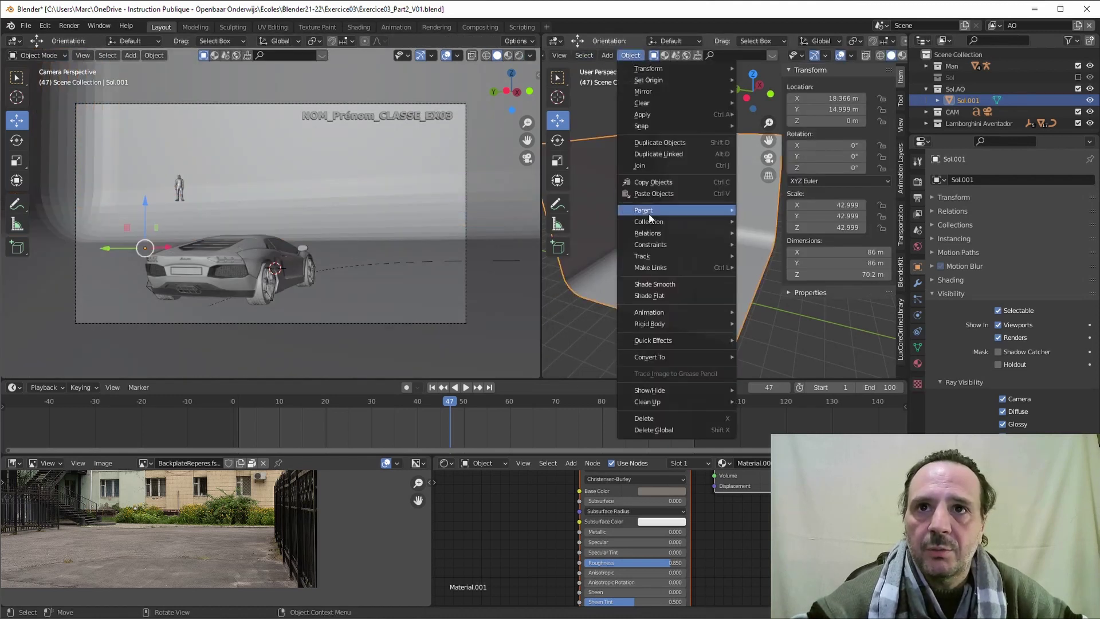
left_click(702, 287)
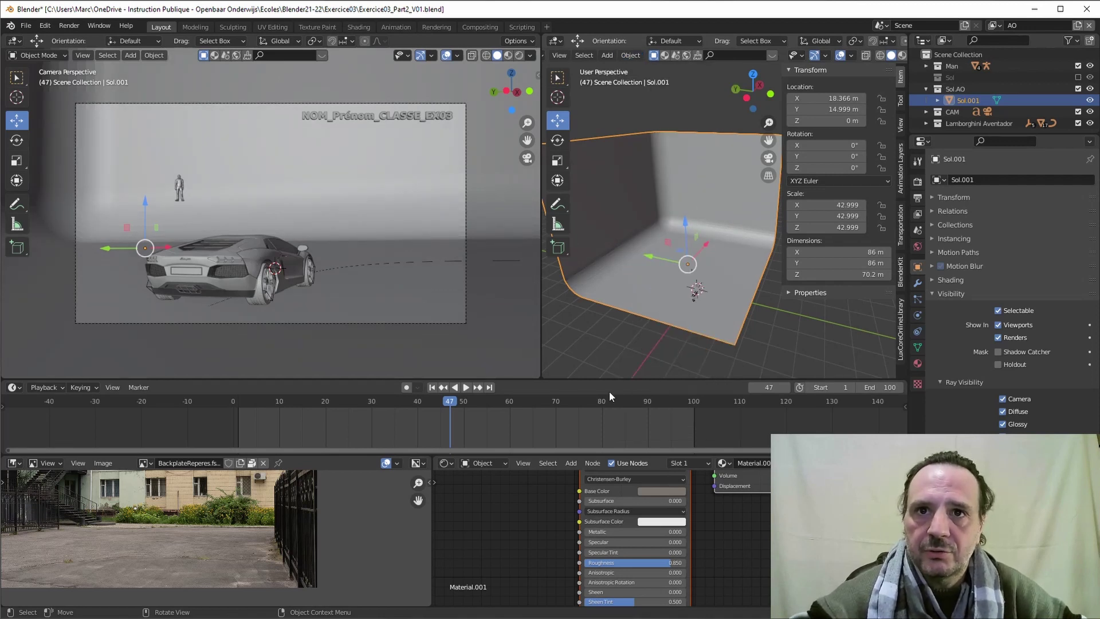
Enlarge the shader editor area and delete the Principled BSDF node from Material.001 on Sol.001.
left_click_drag(610, 379, 609, 345)
left_click_drag(508, 452, 511, 354)
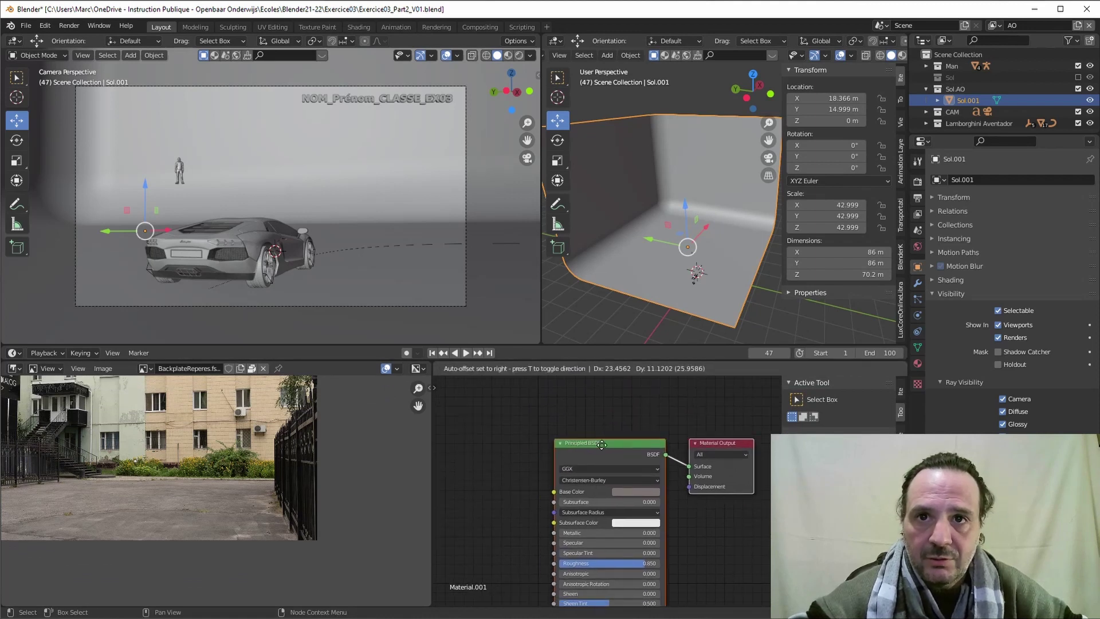
middle_click_drag(590, 453, 609, 430)
left_click_drag(700, 451, 525, 445)
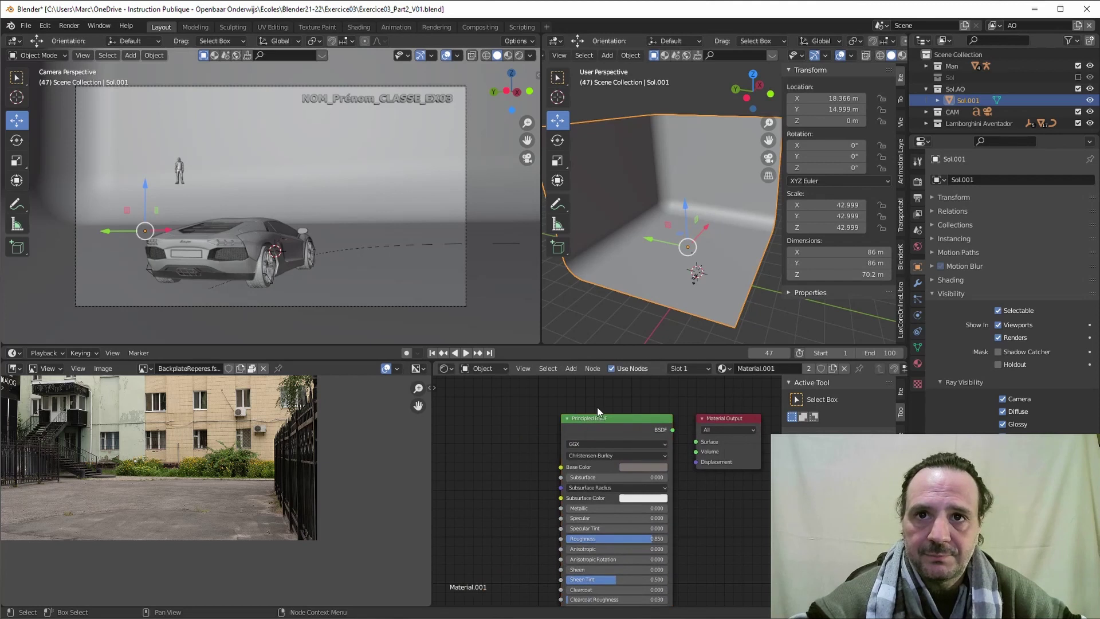
left_click_drag(602, 417, 520, 436)
key("x")
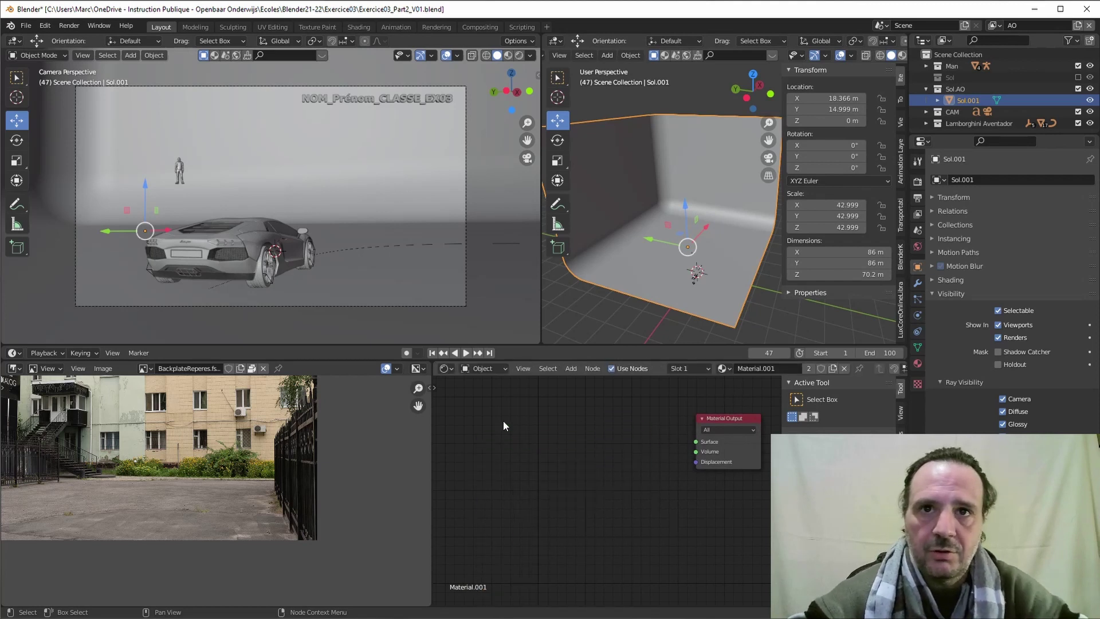
Add an Ambient Occlusion node to the material and connect its Color output to the Material Output's Surface input.
left_click(572, 368)
mouse_move(580, 397)
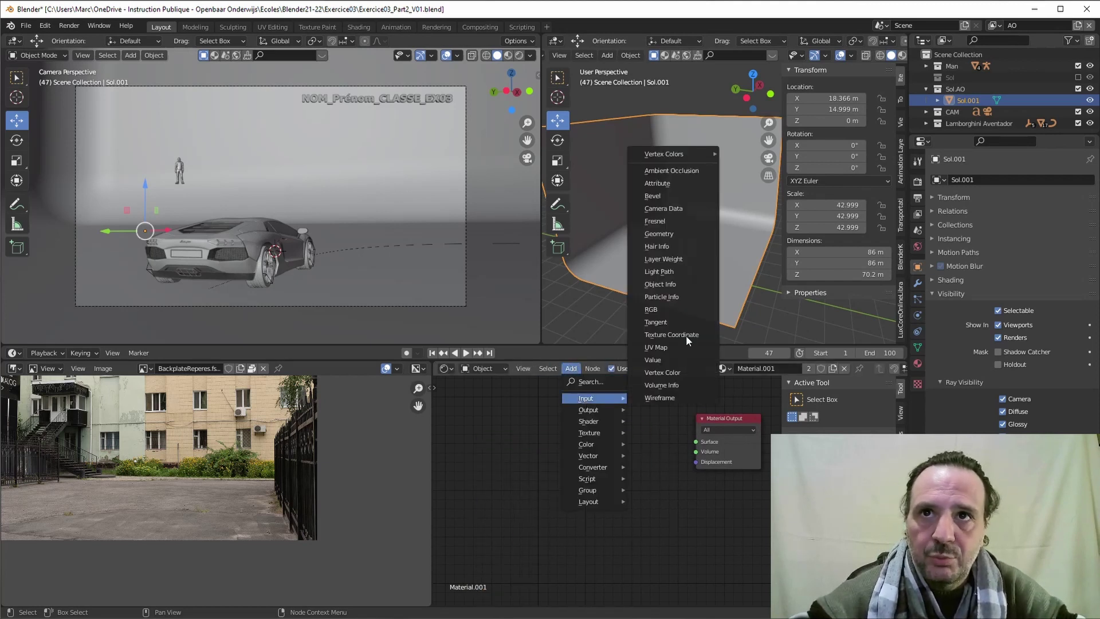
left_click(672, 175)
left_click(503, 387)
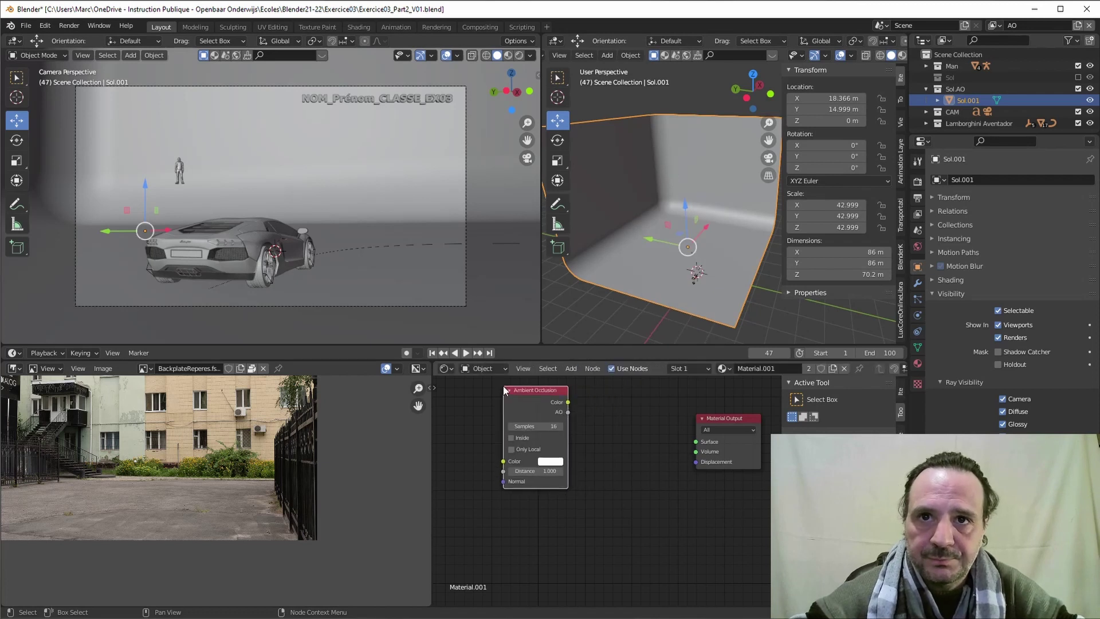
left_click_drag(568, 402, 702, 445)
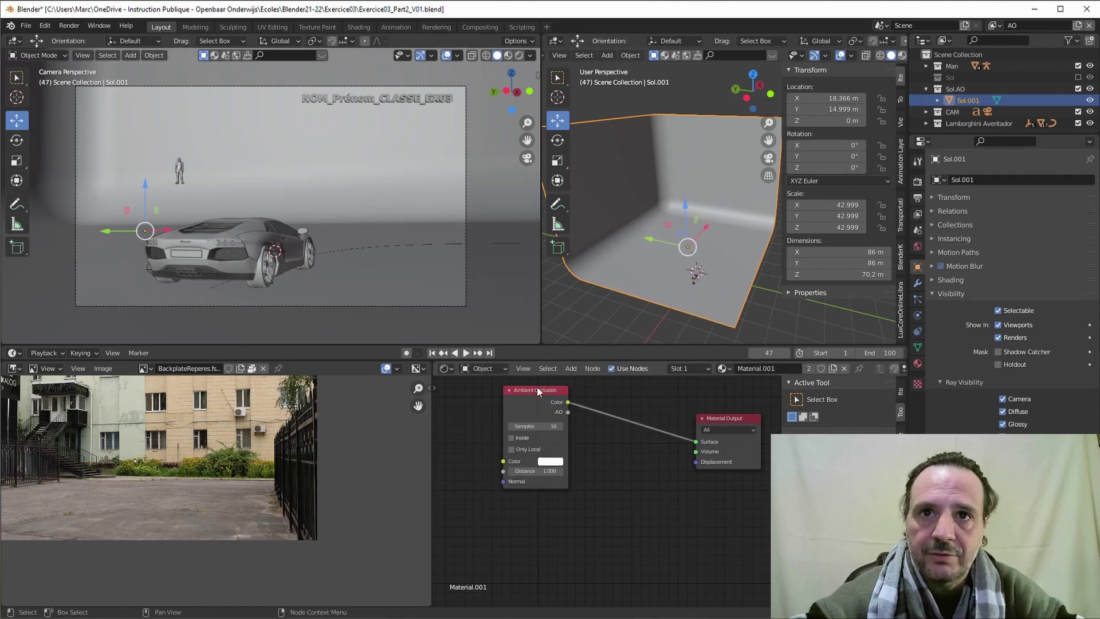
Set the Ambient Occlusion node's samples to 32 and reposition the node further from the Material Output.
left_click_drag(538, 390, 534, 408)
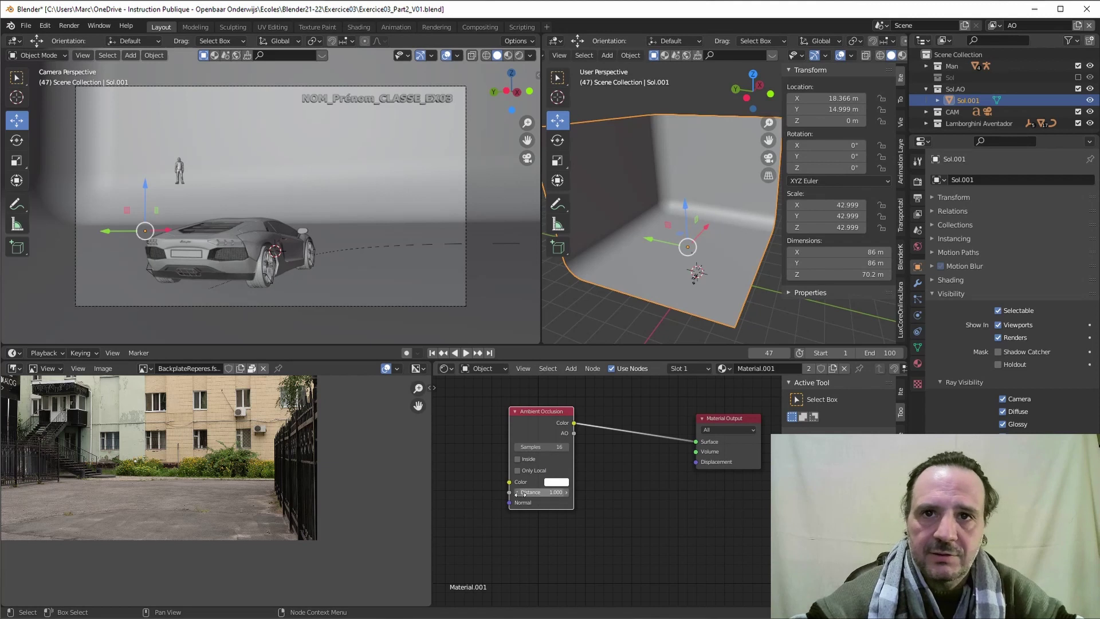
left_click(551, 448)
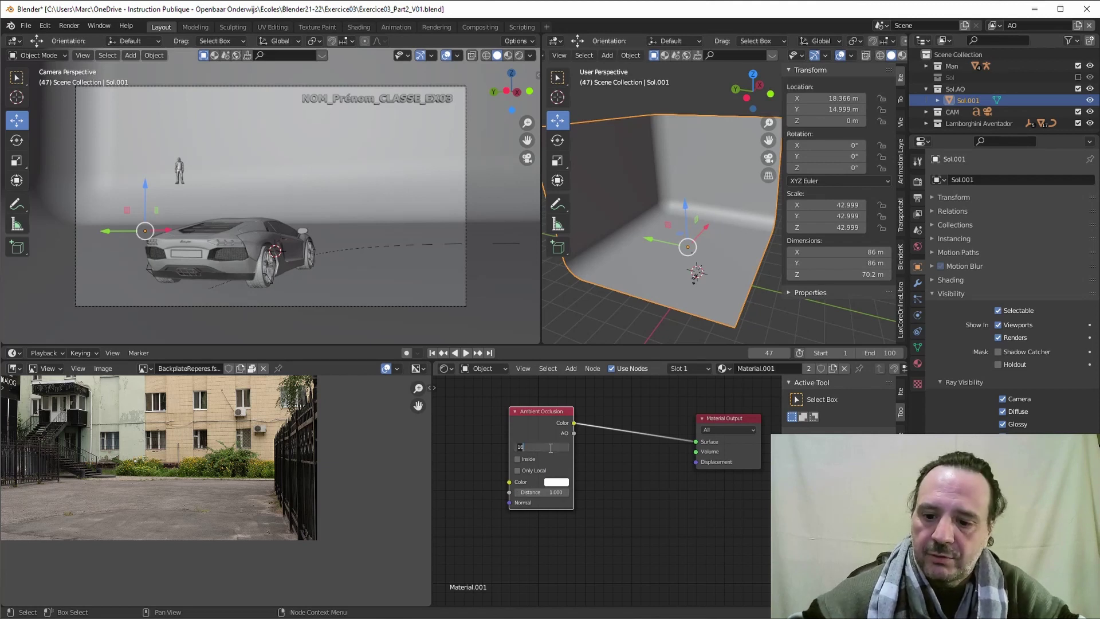
key("Return")
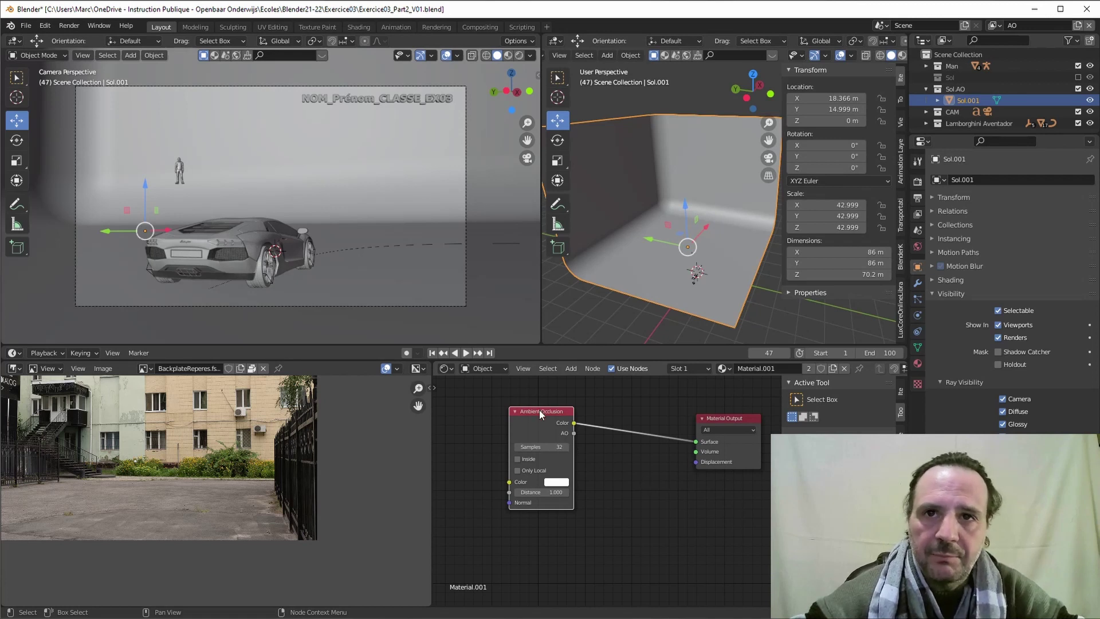
left_click_drag(528, 411, 499, 417)
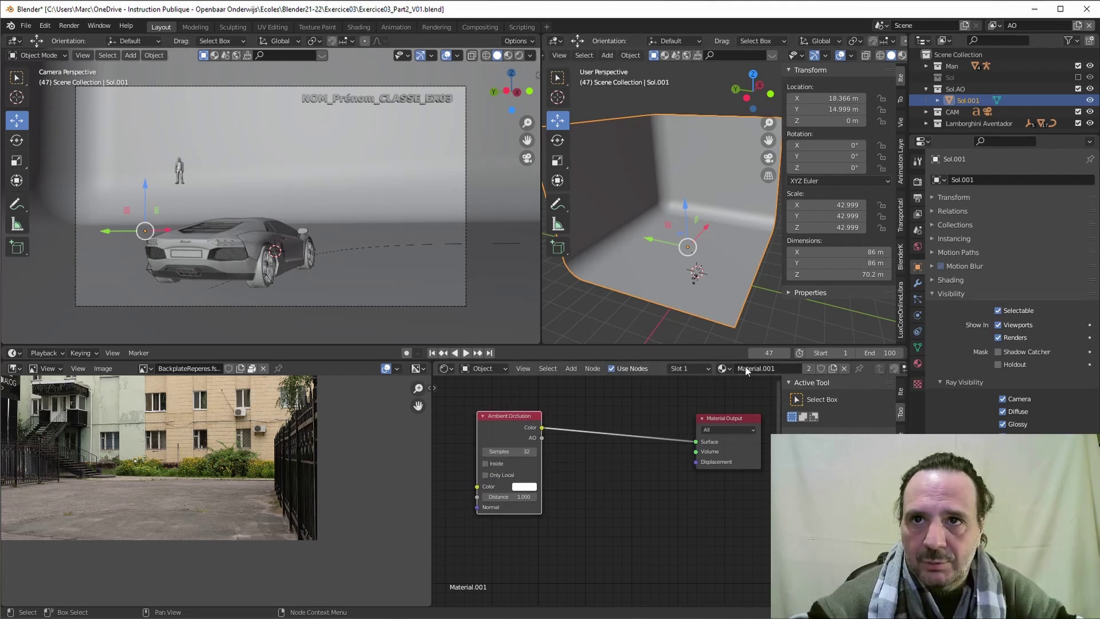
Rename the backdrop's material to AO and place the Material Output node closer to the Ambient Occlusion node.
type("AO")
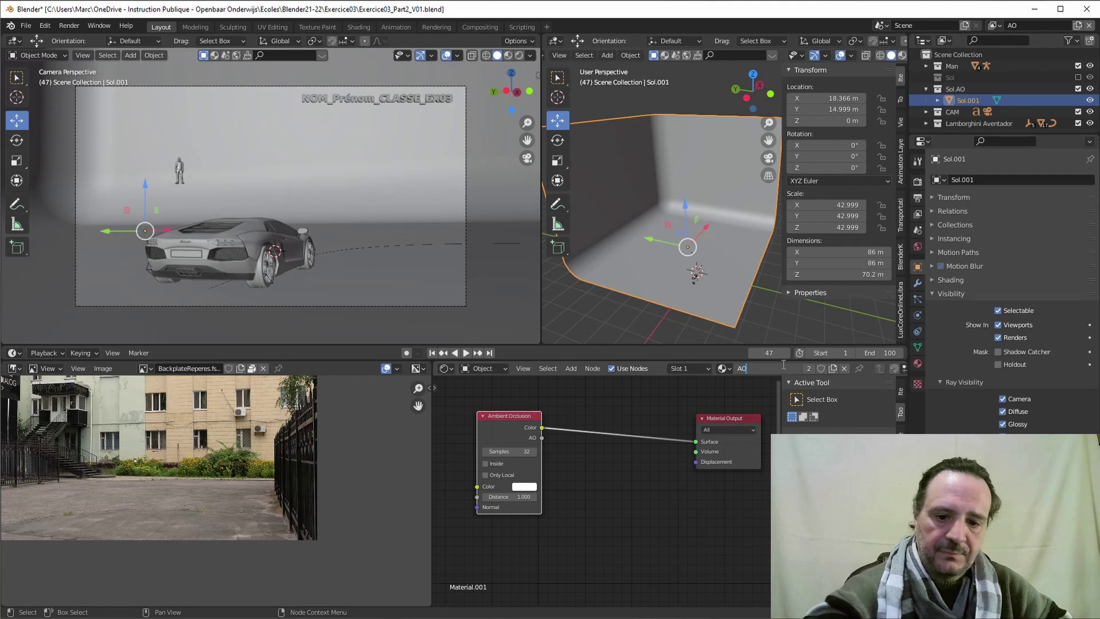
key("Return")
left_click_drag(712, 417, 665, 406)
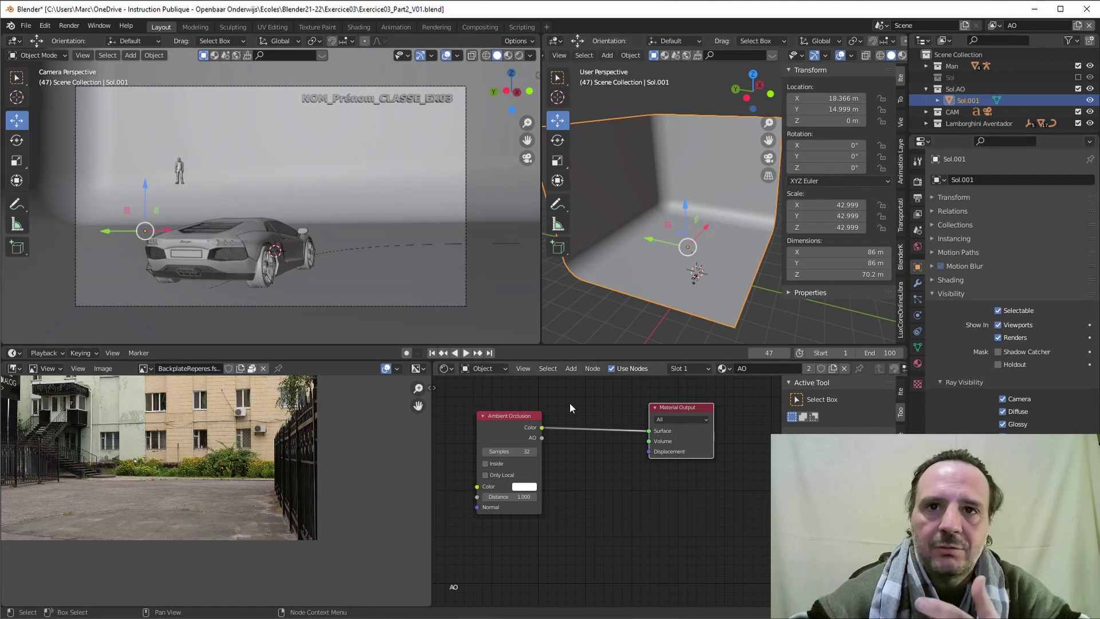
left_click_drag(669, 410, 653, 413)
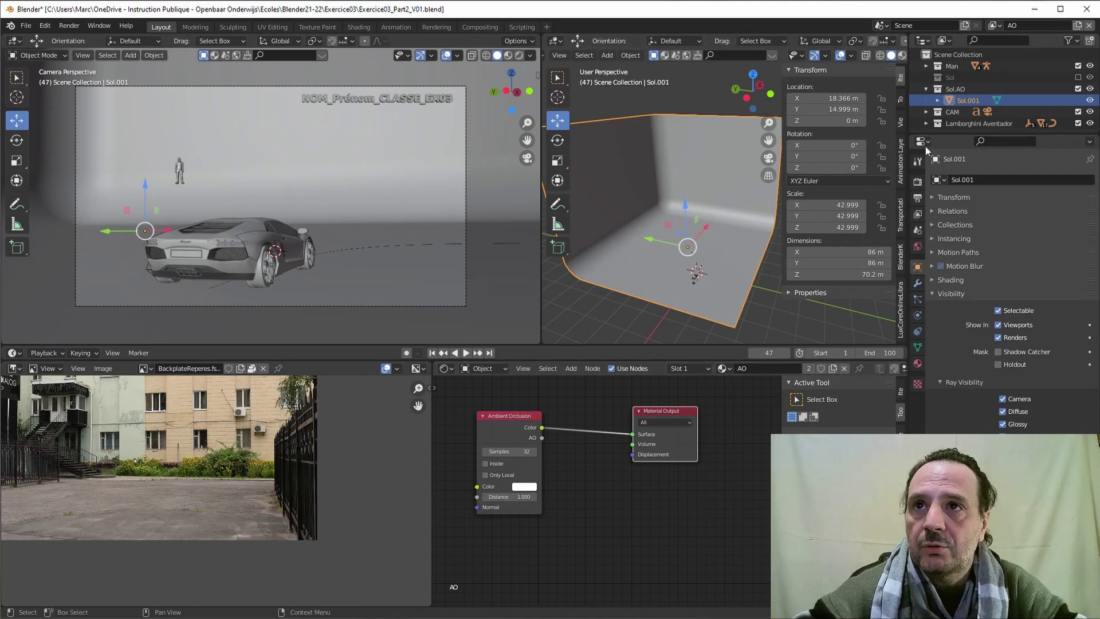
Set the AO view layer's material override to the AO material.
left_click(917, 214)
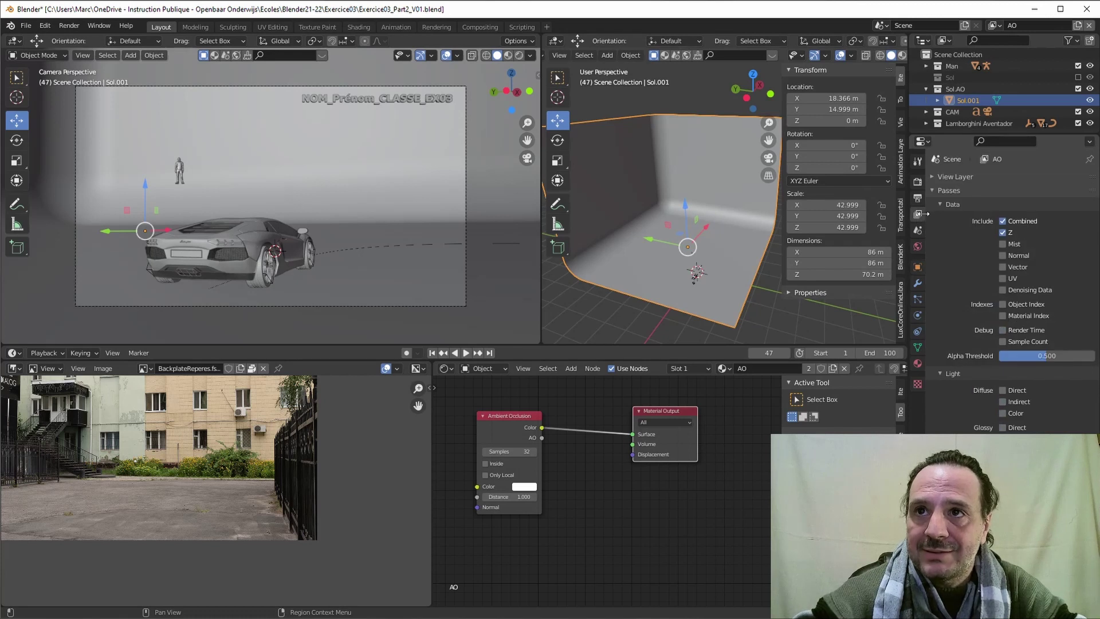
scroll(1006, 328, "down", 6)
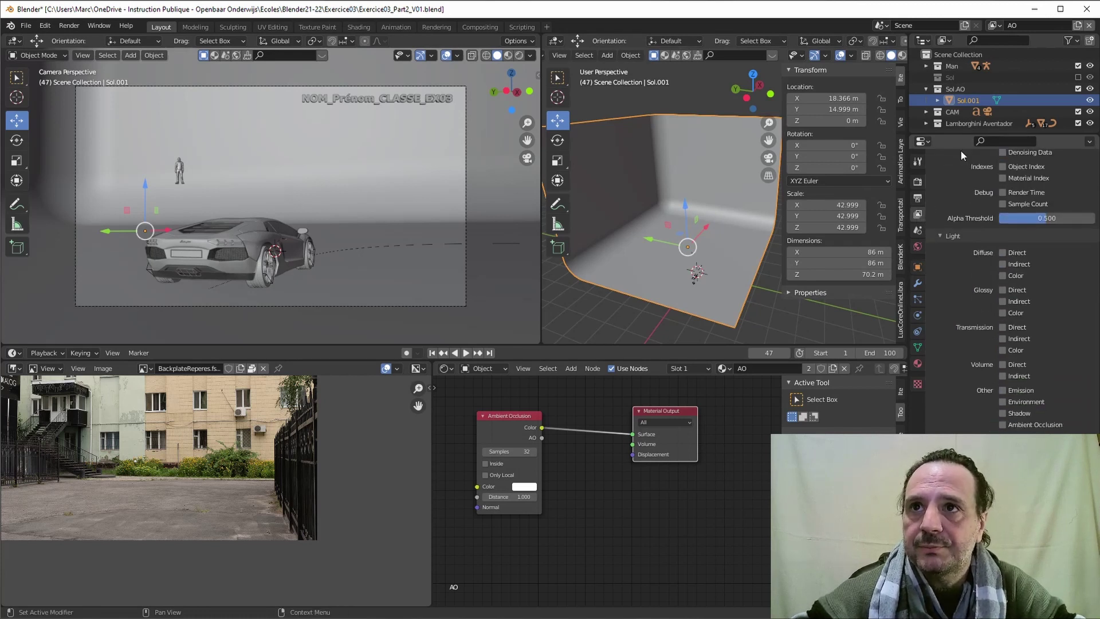
left_click(941, 236)
left_click(937, 209)
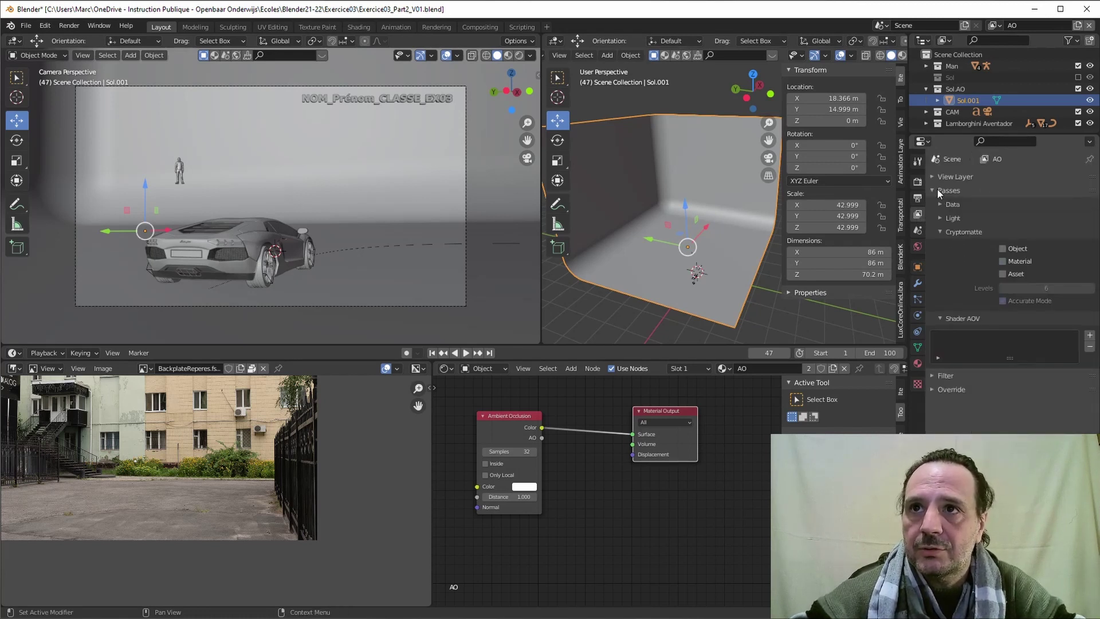
left_click(934, 191)
left_click(933, 218)
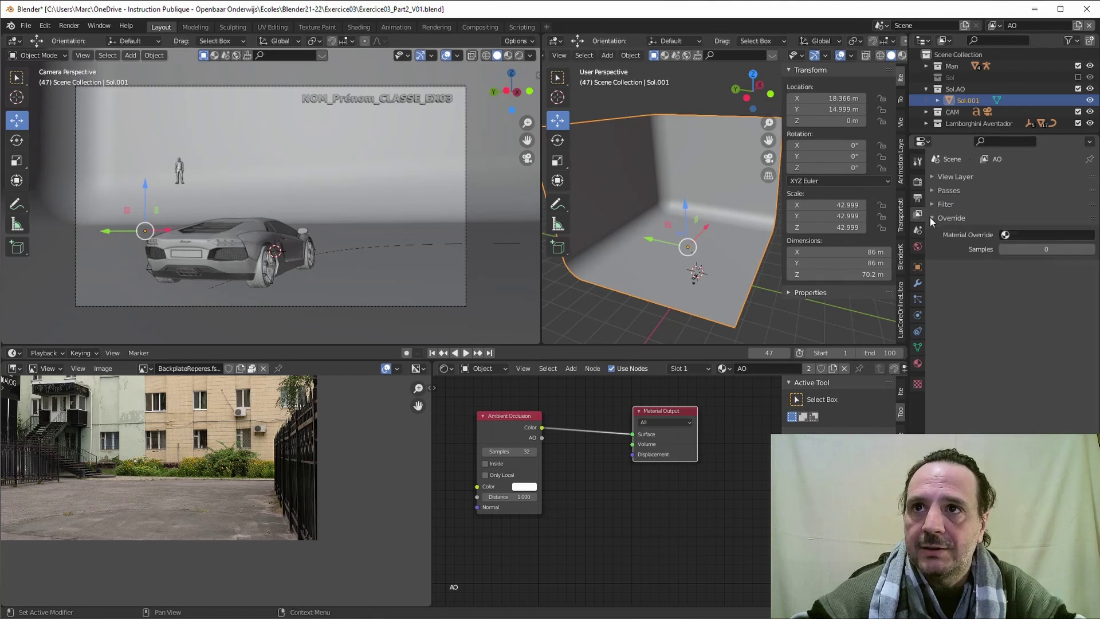
left_click(1005, 235)
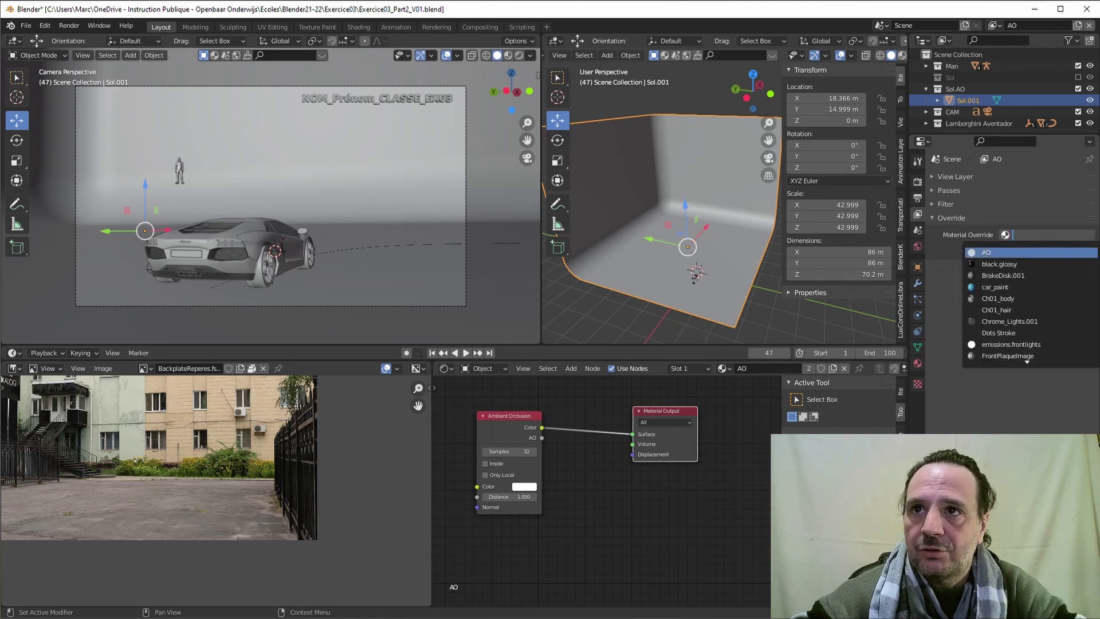
left_click(985, 252)
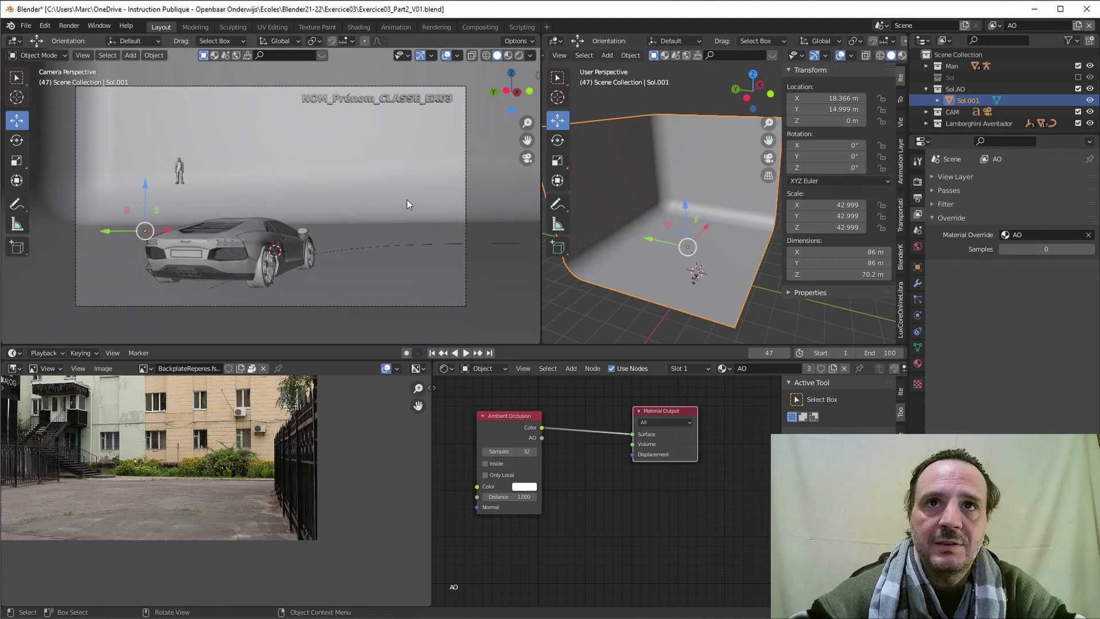
Compare the camera view in rendered shading without and with the AO material override, and return to solid shading.
left_click(520, 55)
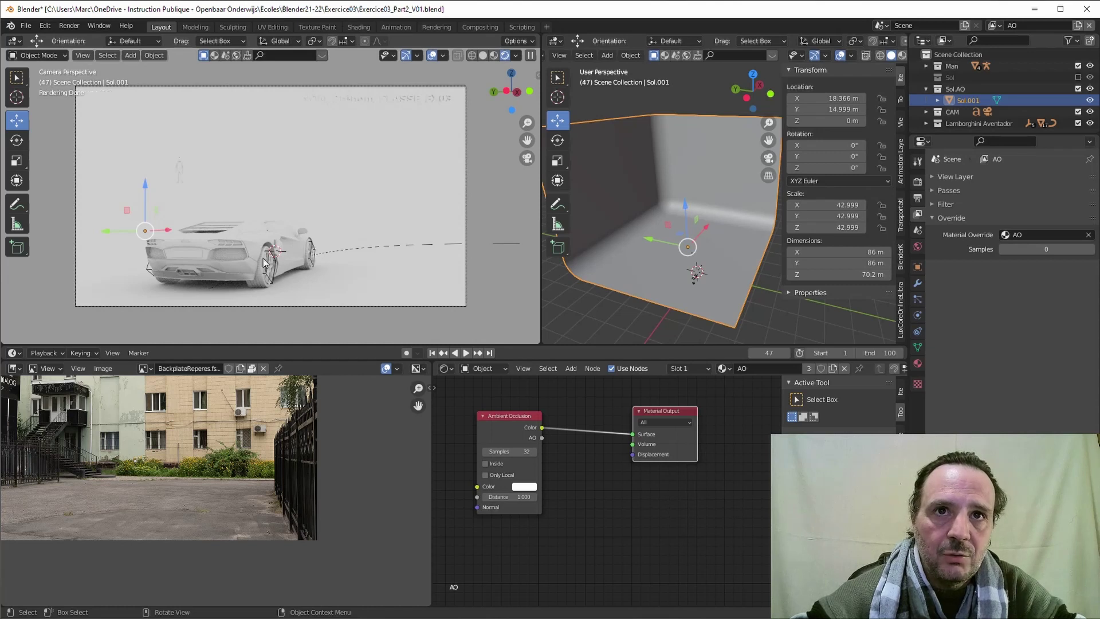
left_click(1088, 236)
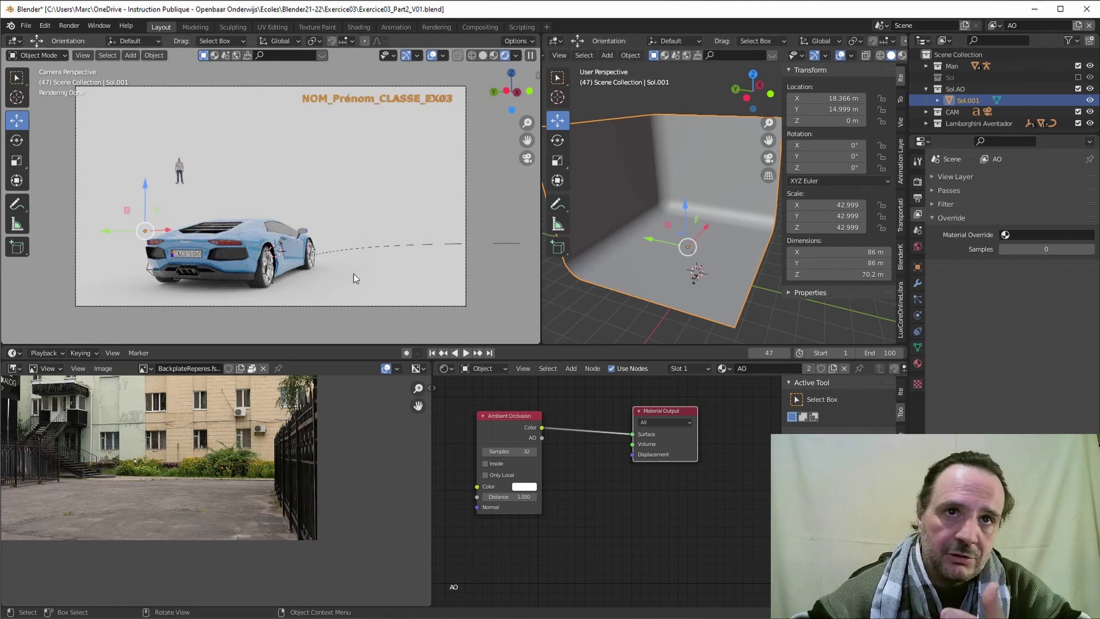
left_click(1014, 235)
left_click(1014, 248)
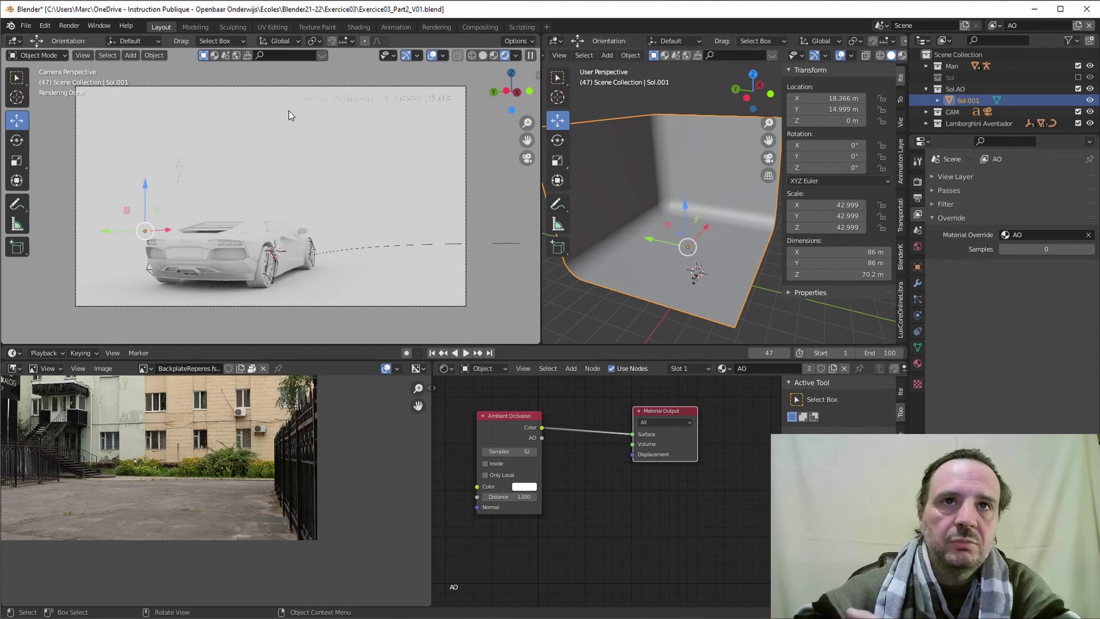
left_click(483, 56)
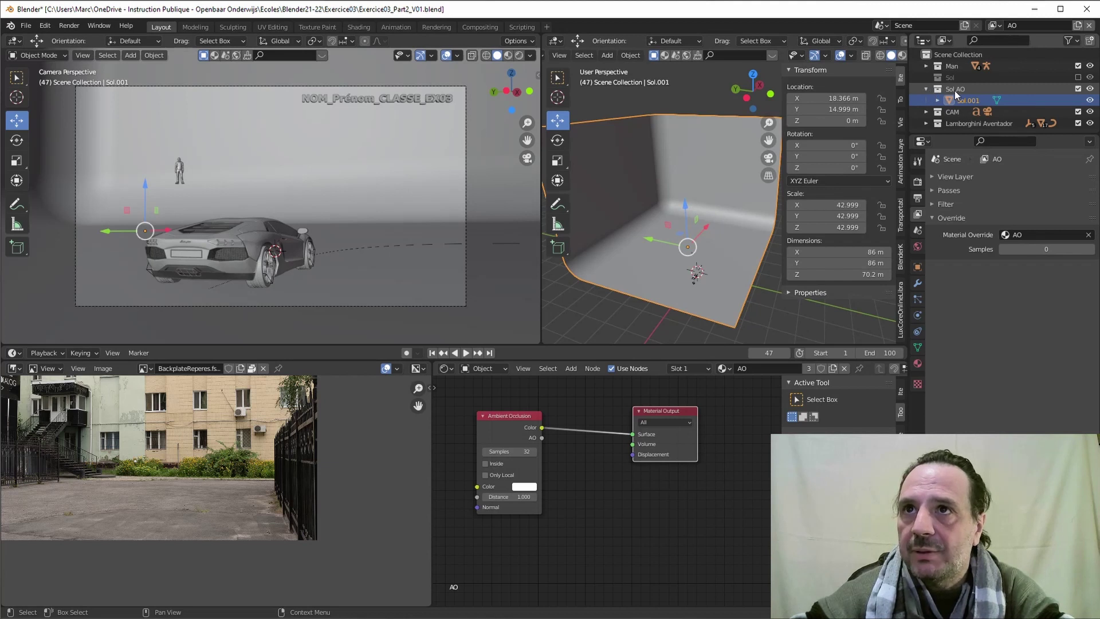
Collapse the Sol.AO collection in the outliner and enlarge the timeline area.
left_click(927, 88)
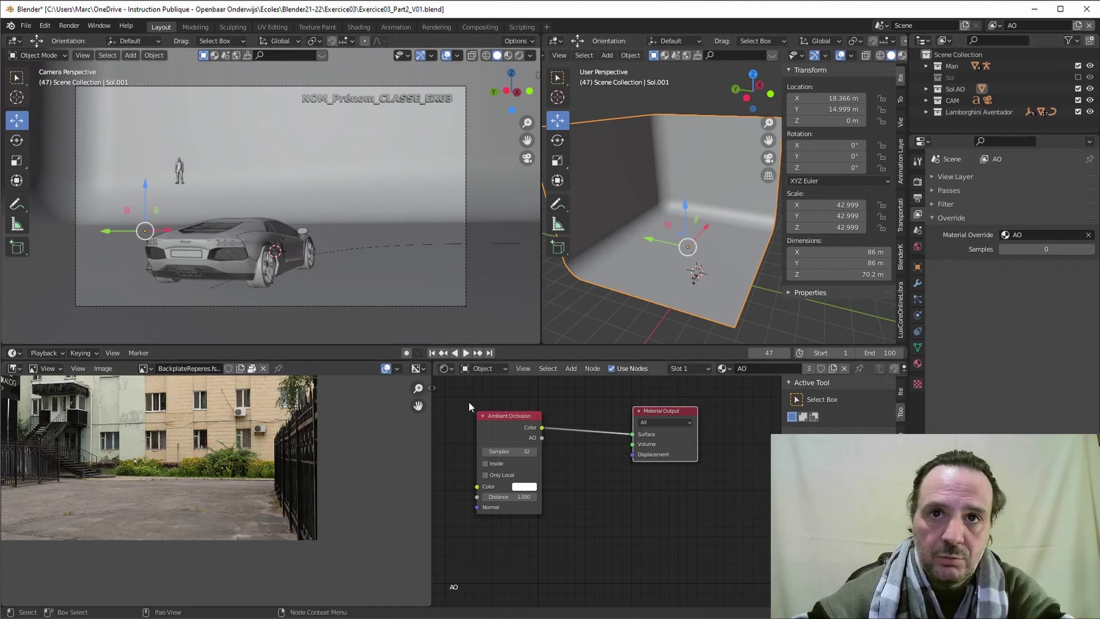
left_click_drag(359, 359, 358, 405)
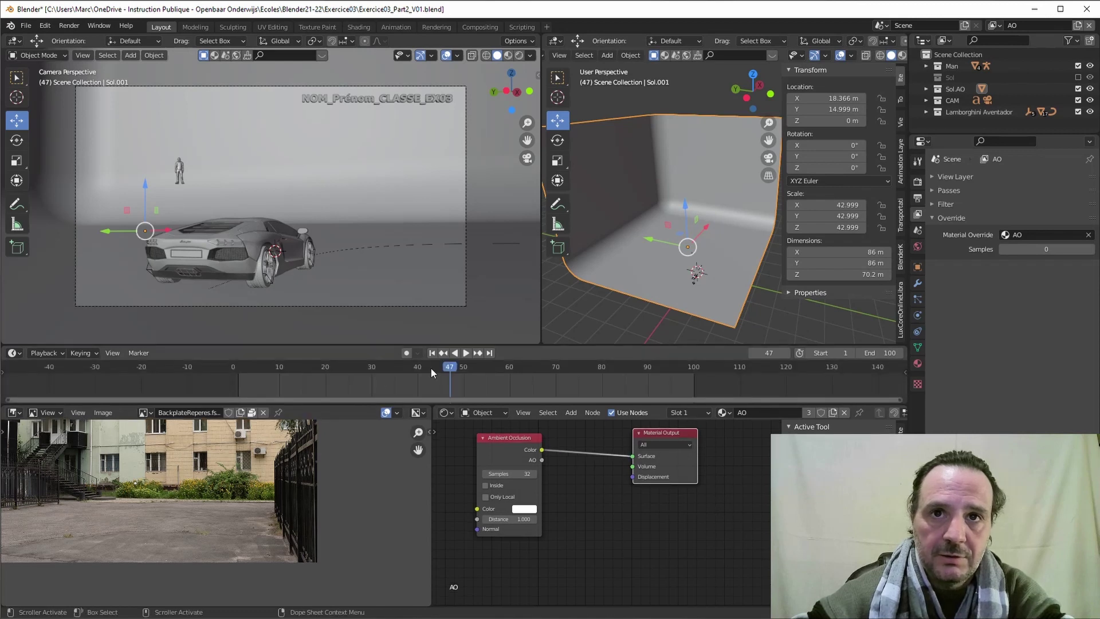
Play the car animation and scrub it to frame 25.
key("space")
left_click_drag(518, 373, 351, 351)
key("space")
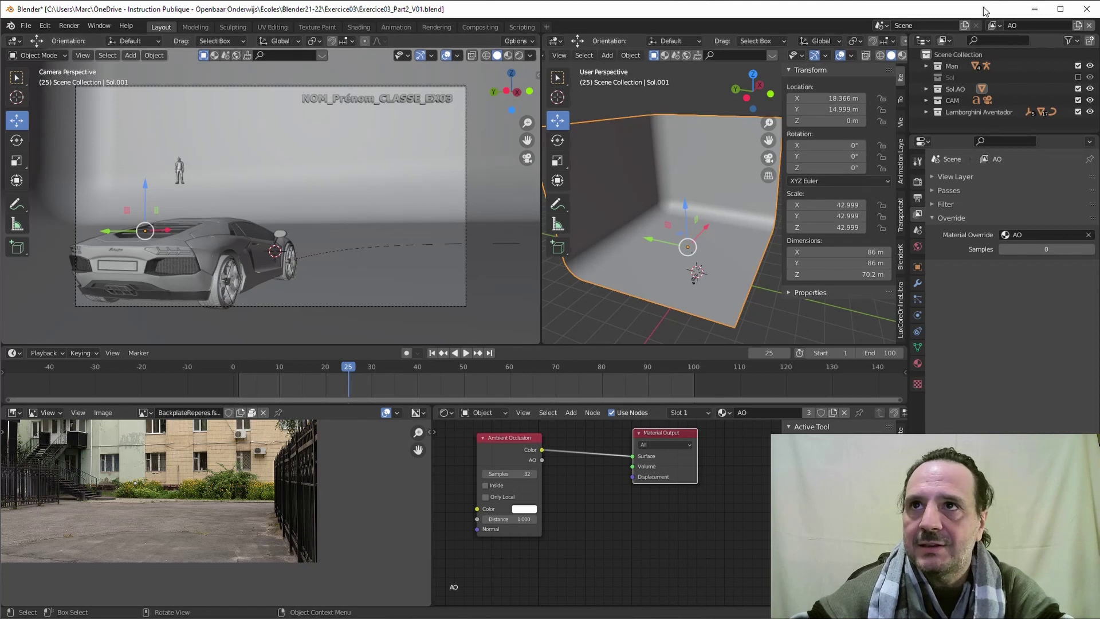
Enable the Normal and Vector data passes for the AO view layer.
left_click(933, 190)
left_click(944, 204)
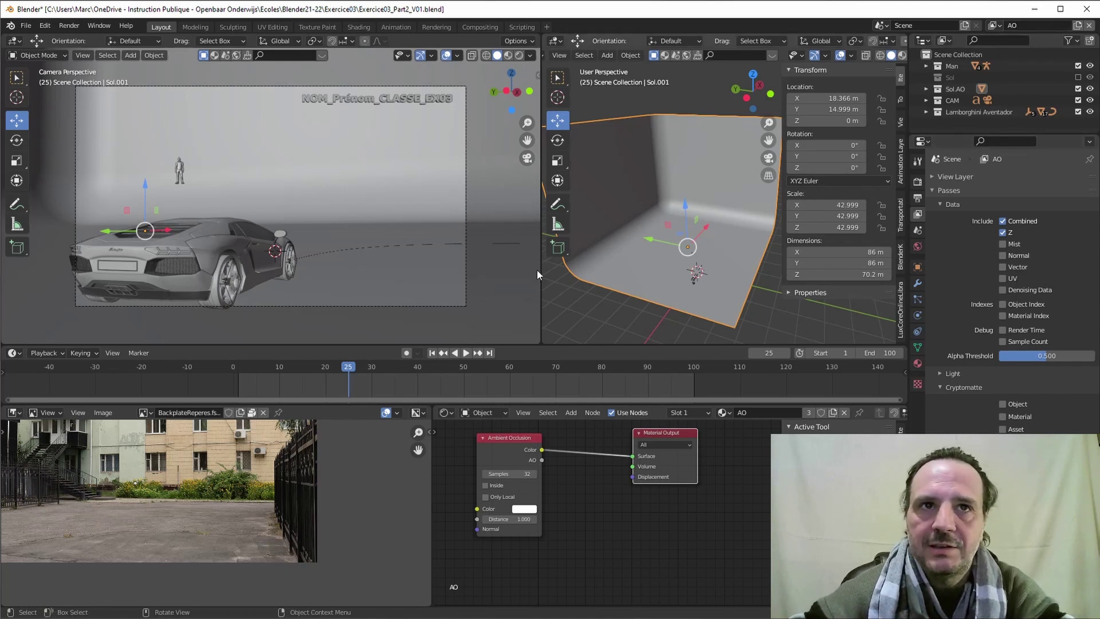
left_click(1003, 267)
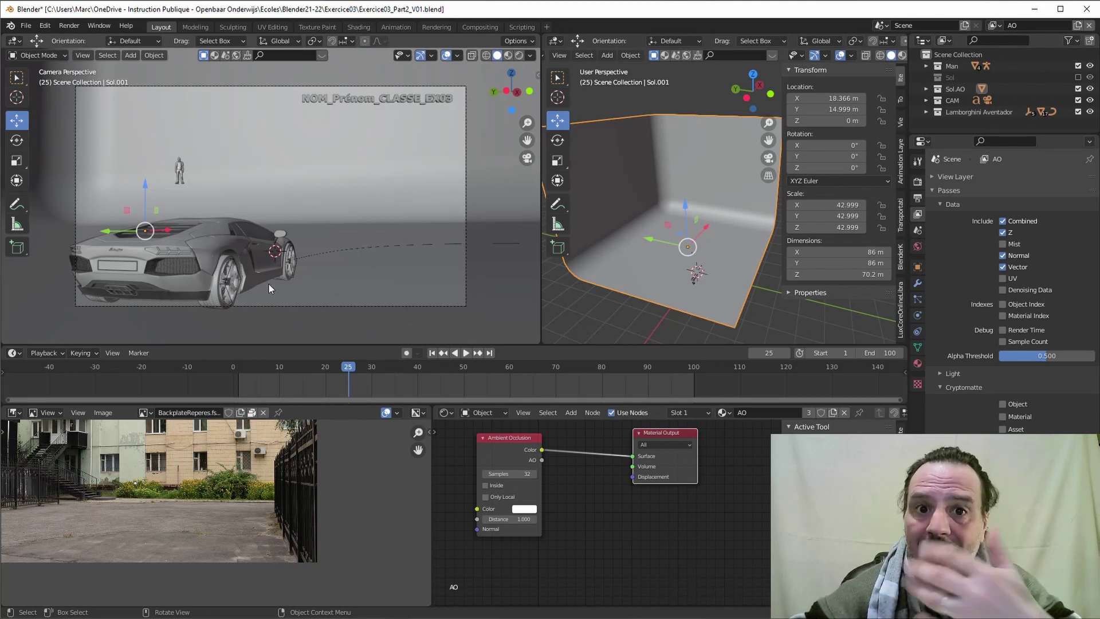
left_click(1003, 278)
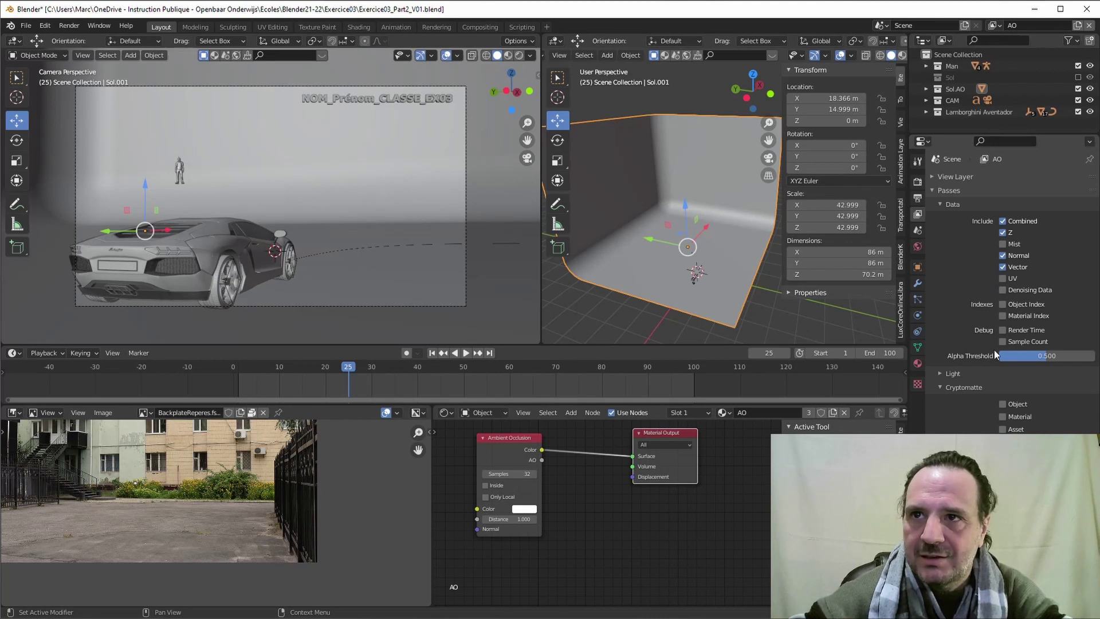
Enable the Object and Material Cryptomatte passes for the AO view layer and collapse its data passes.
left_click(940, 373)
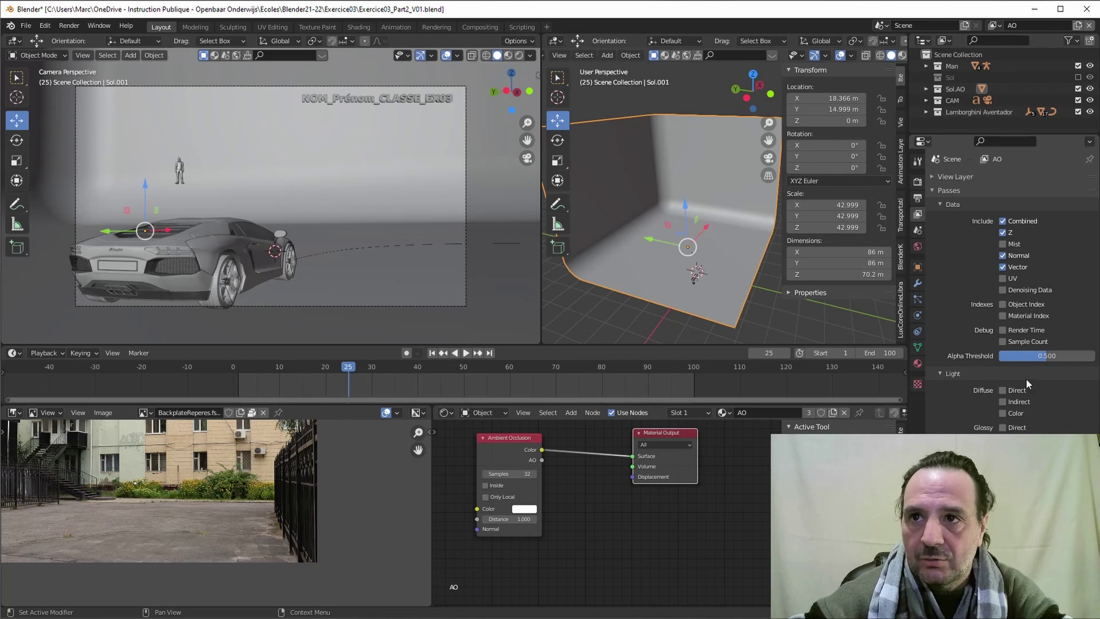
left_click(943, 375)
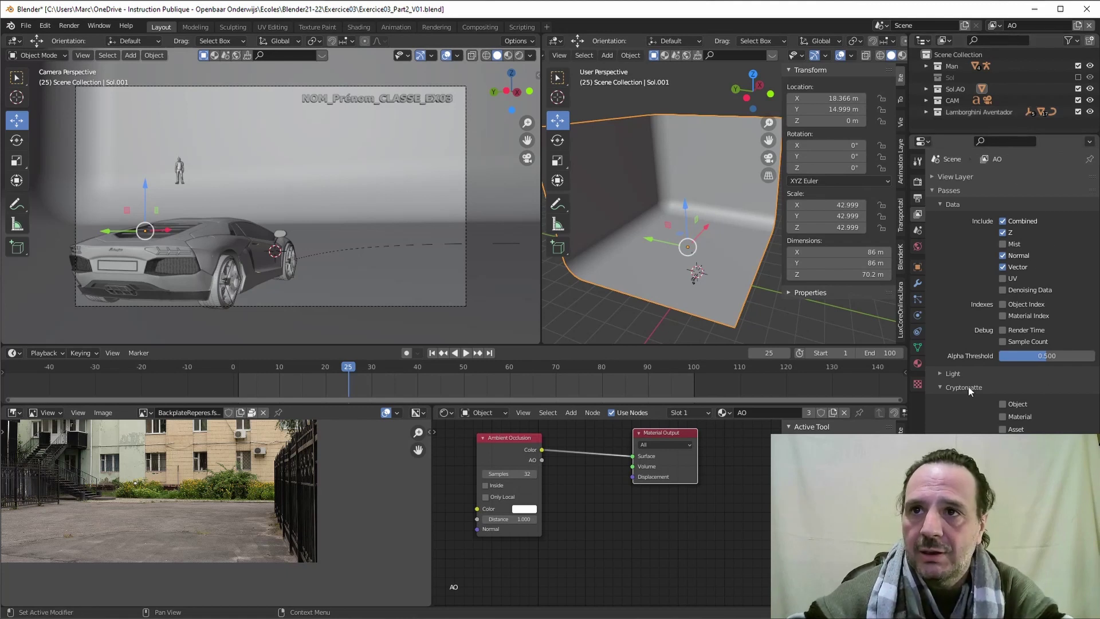
left_click(1004, 404)
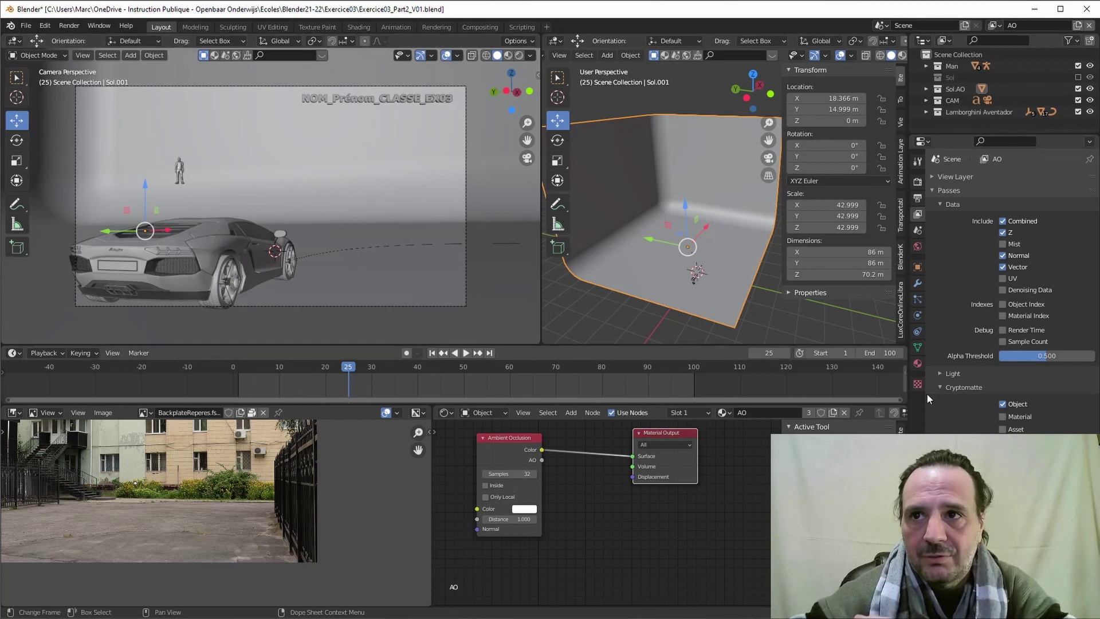
left_click(1002, 417)
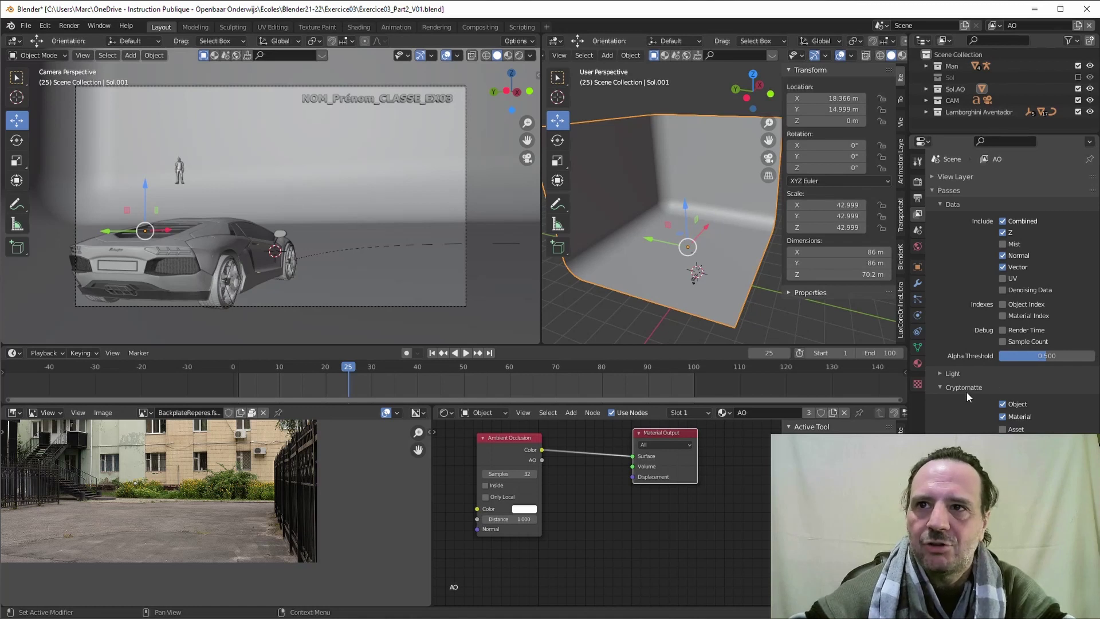
left_click(946, 205)
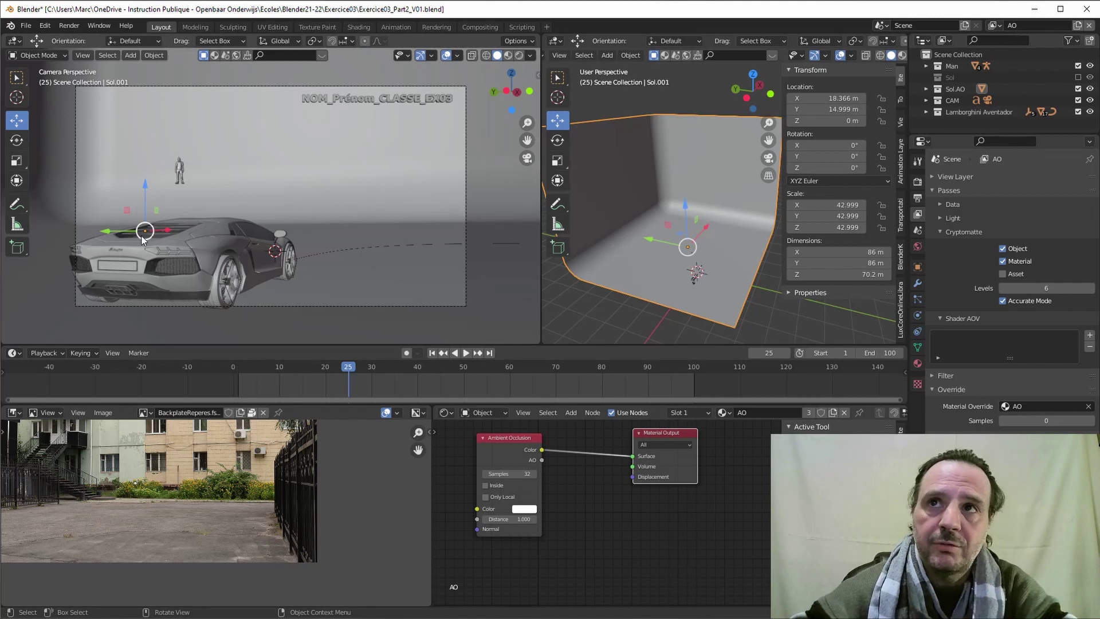
Switch to the Base view layer and rename the scene to 3D.
left_click(995, 25)
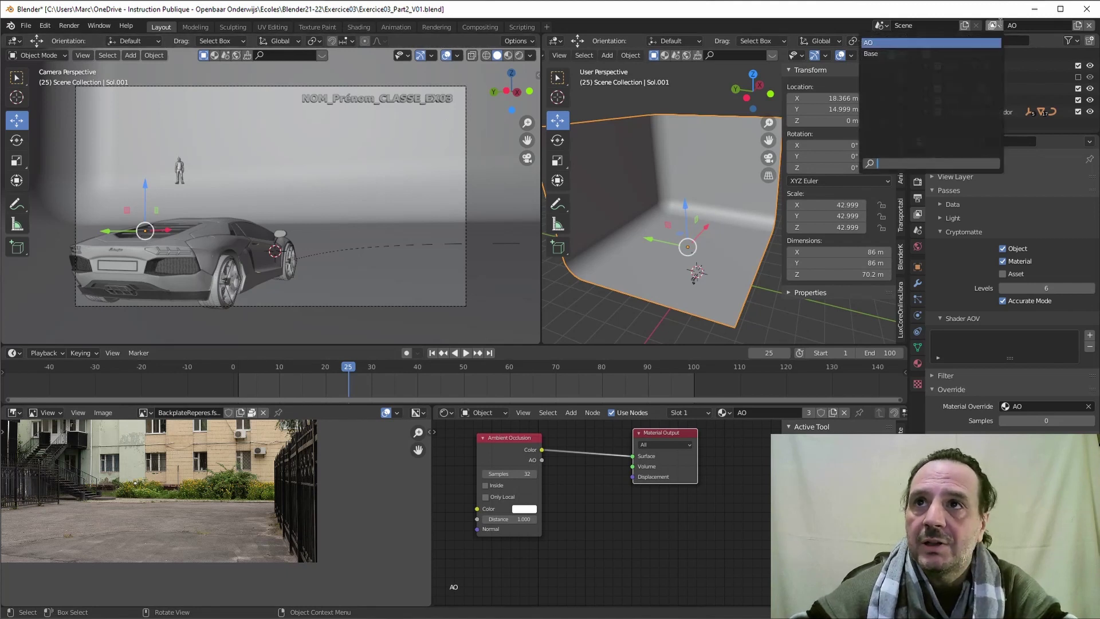
left_click(883, 52)
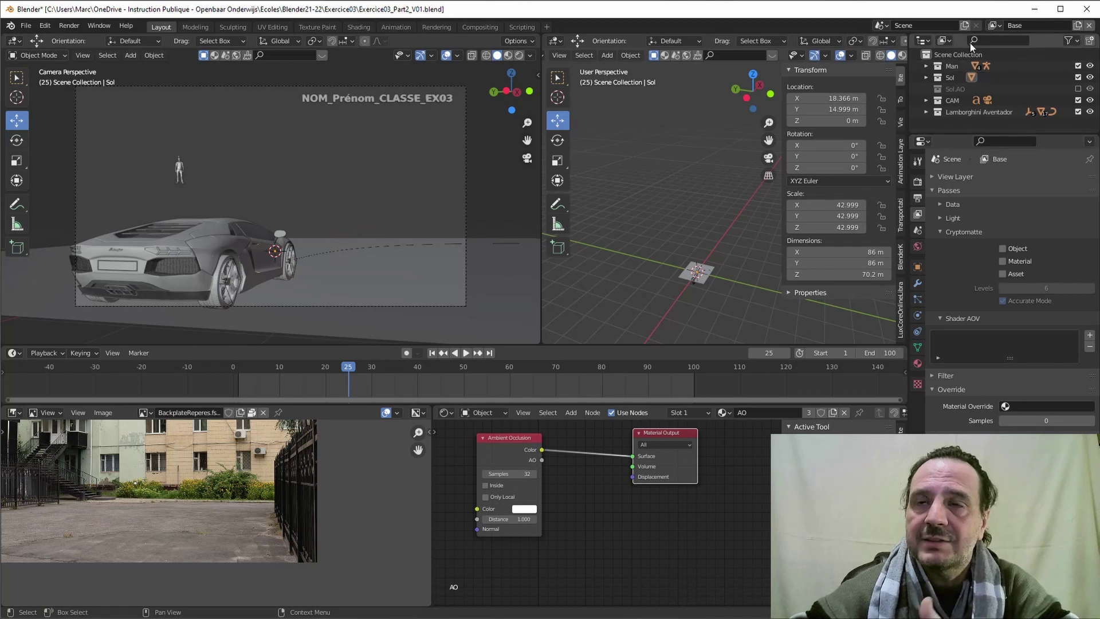
left_click(914, 25)
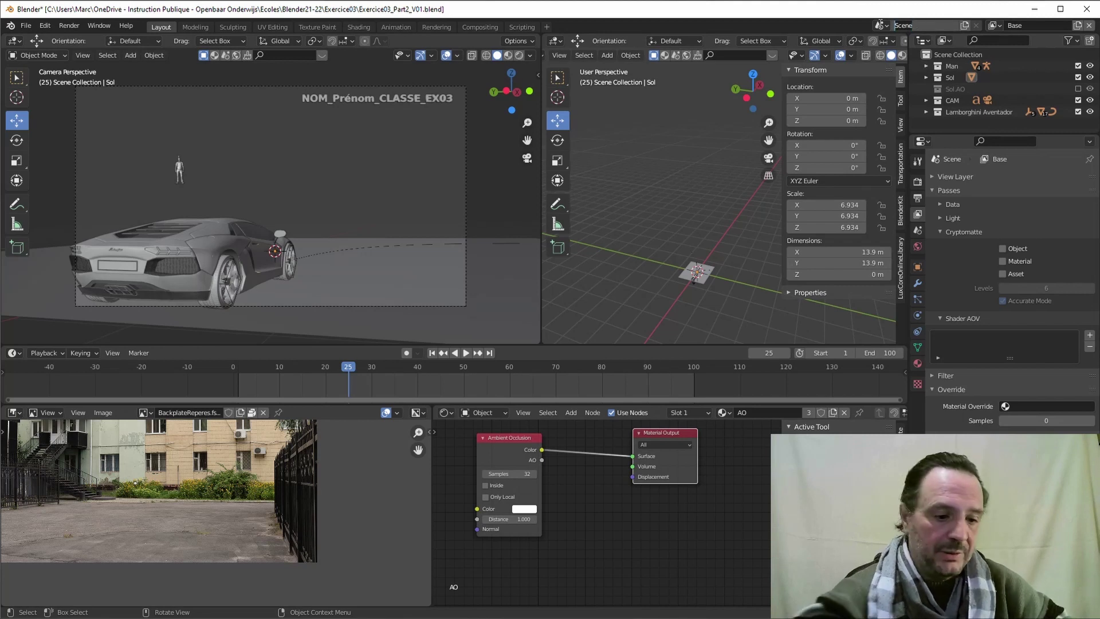
type("3D")
key("Return")
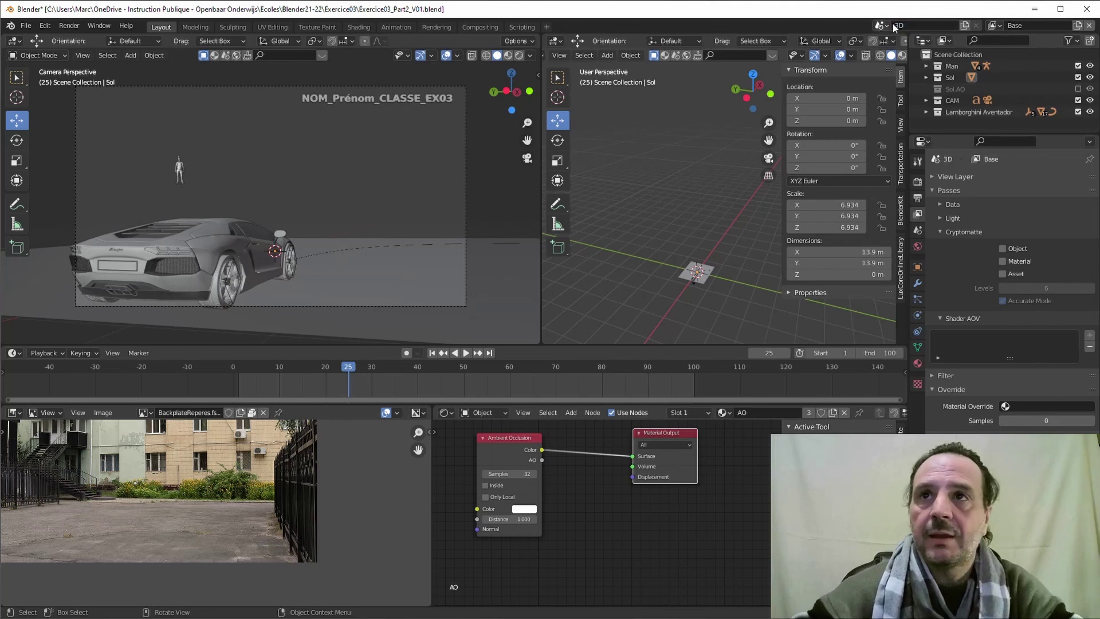
Create a new empty scene and name it Compo.
left_click(964, 26)
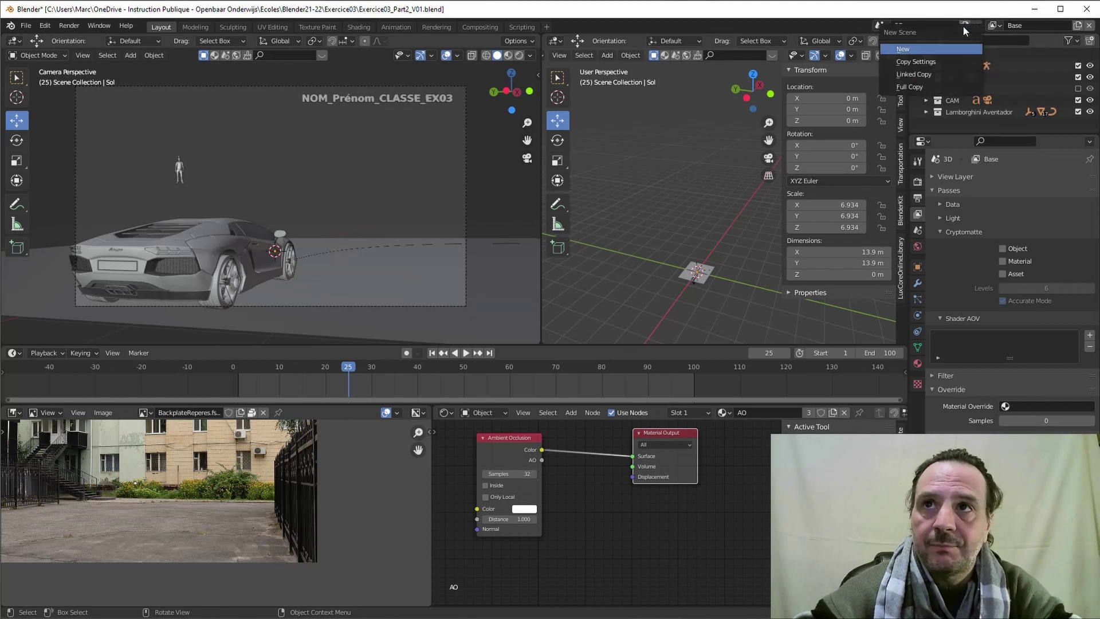
left_click(903, 50)
left_click(921, 24)
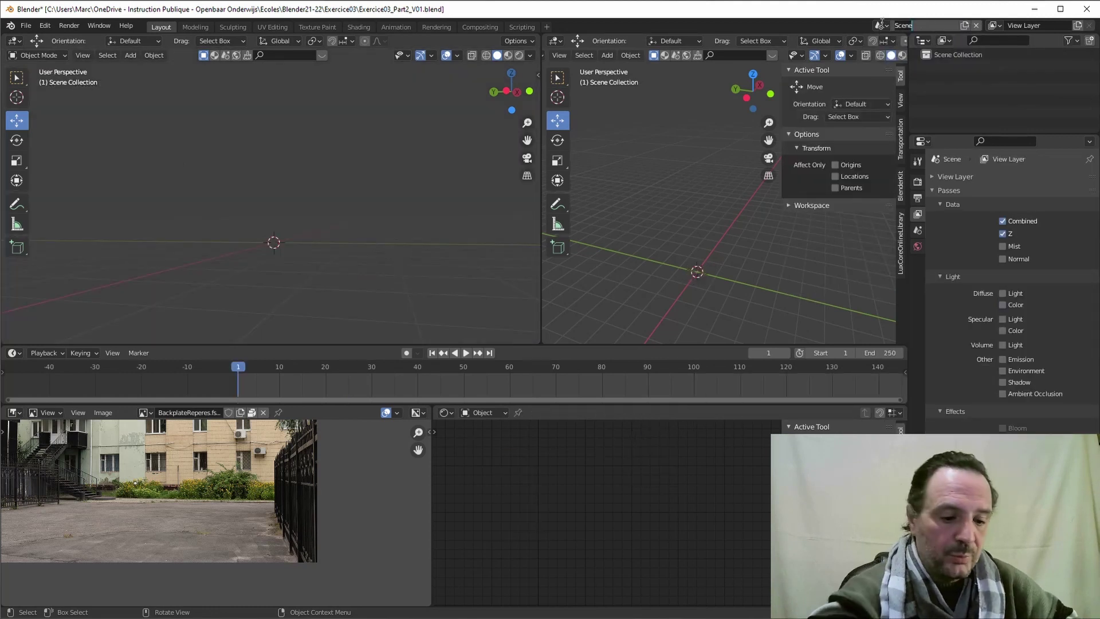
type("Compo")
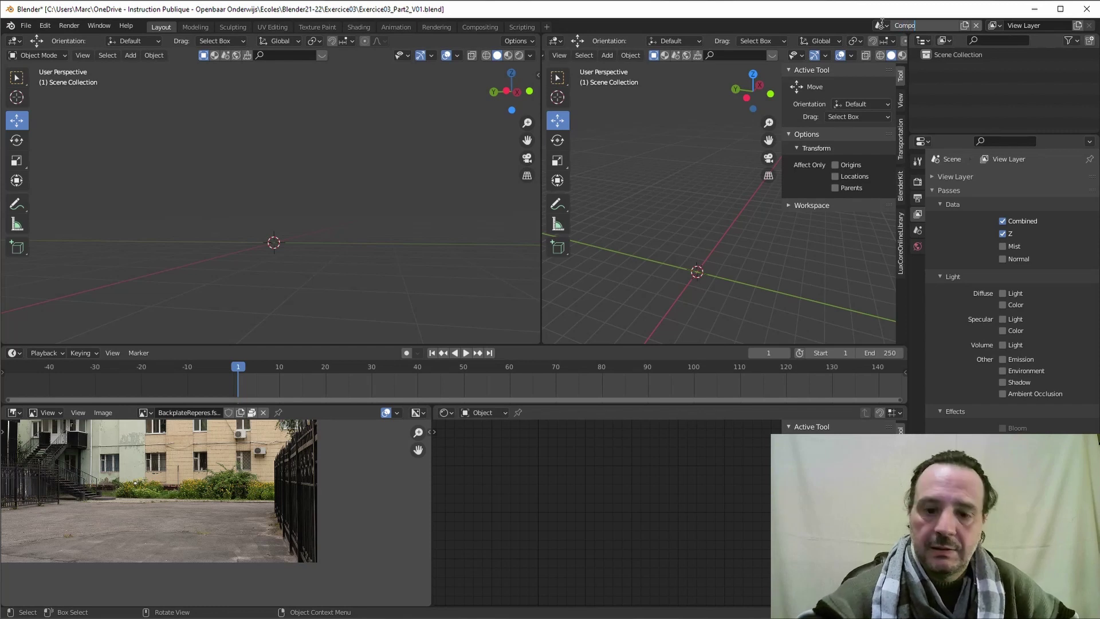
key("Return")
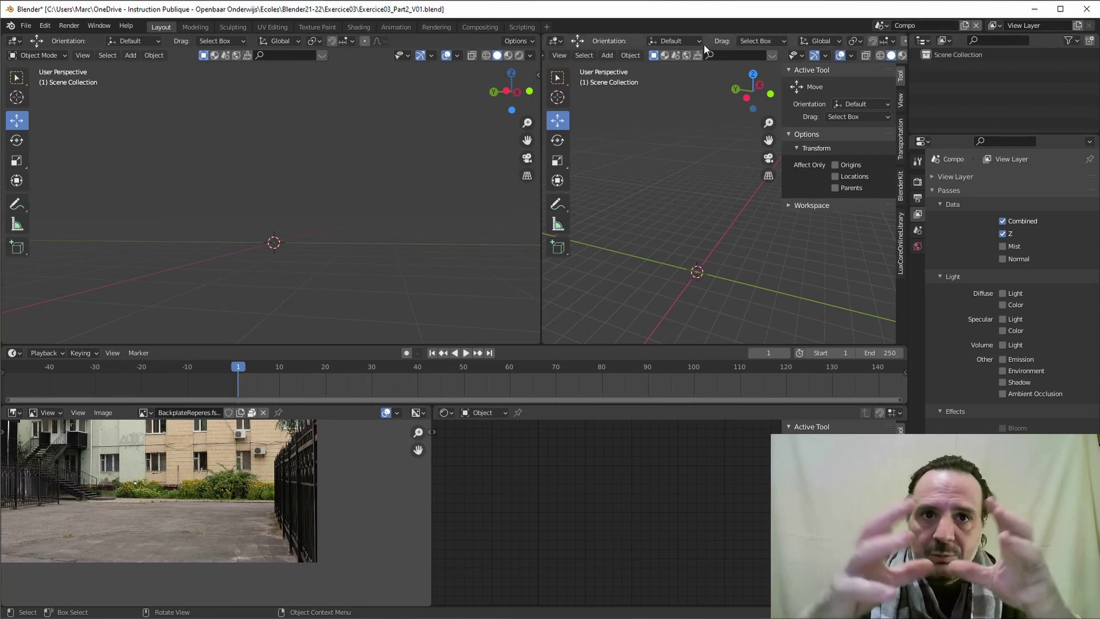
In the Compositing workspace, enlarge the timeline and turn the Dope Sheet area into a larger Compositor editor.
left_click(487, 27)
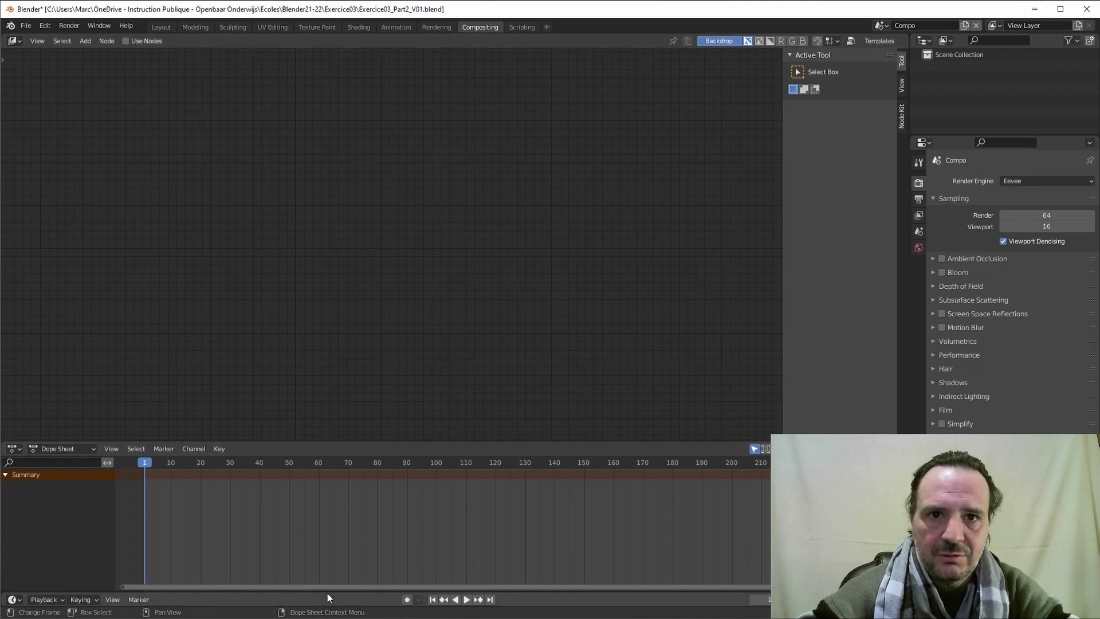
left_click_drag(328, 594, 327, 549)
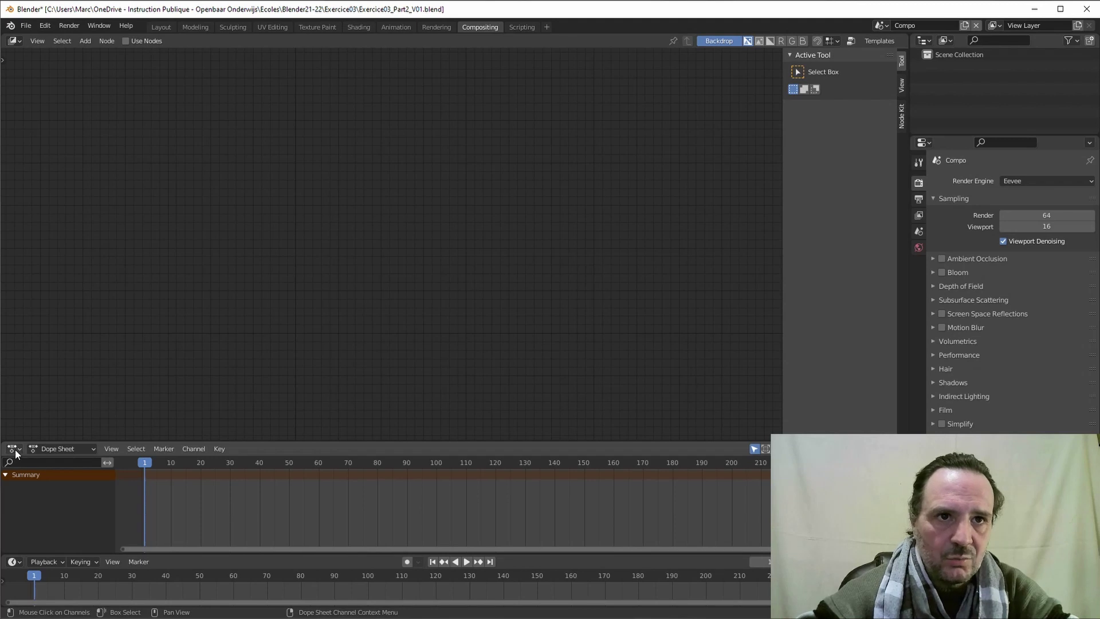
left_click_drag(115, 442, 128, 332)
left_click(16, 340)
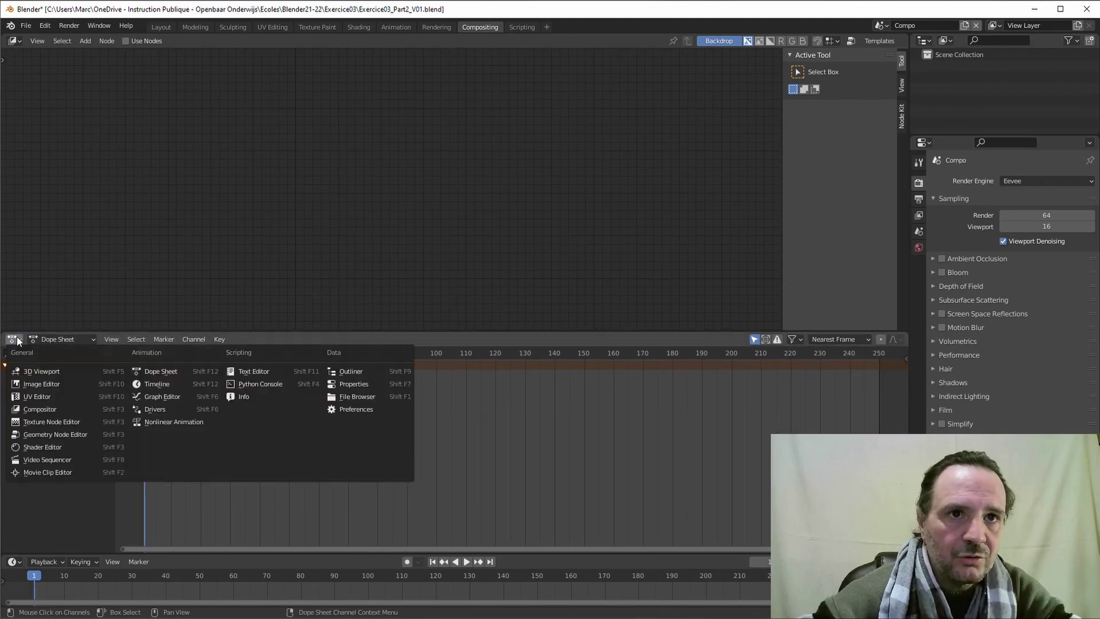
left_click(44, 409)
left_click_drag(307, 335, 312, 316)
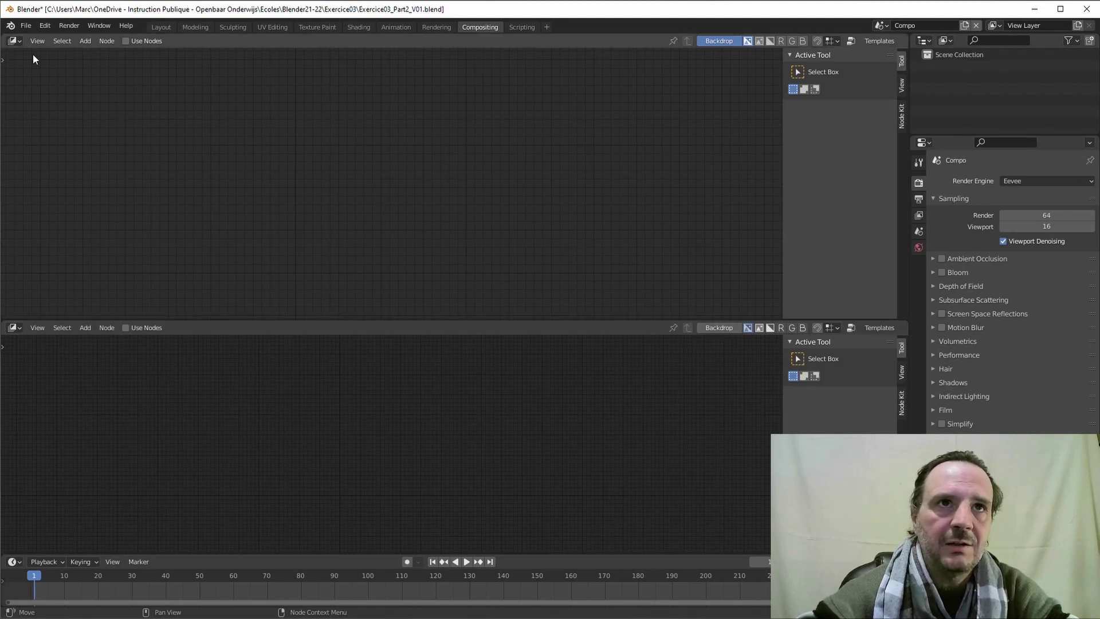
Turn the upper Compositor area into an Image Editor showing the Viewer Node image, and give the node editor below more height.
left_click(15, 41)
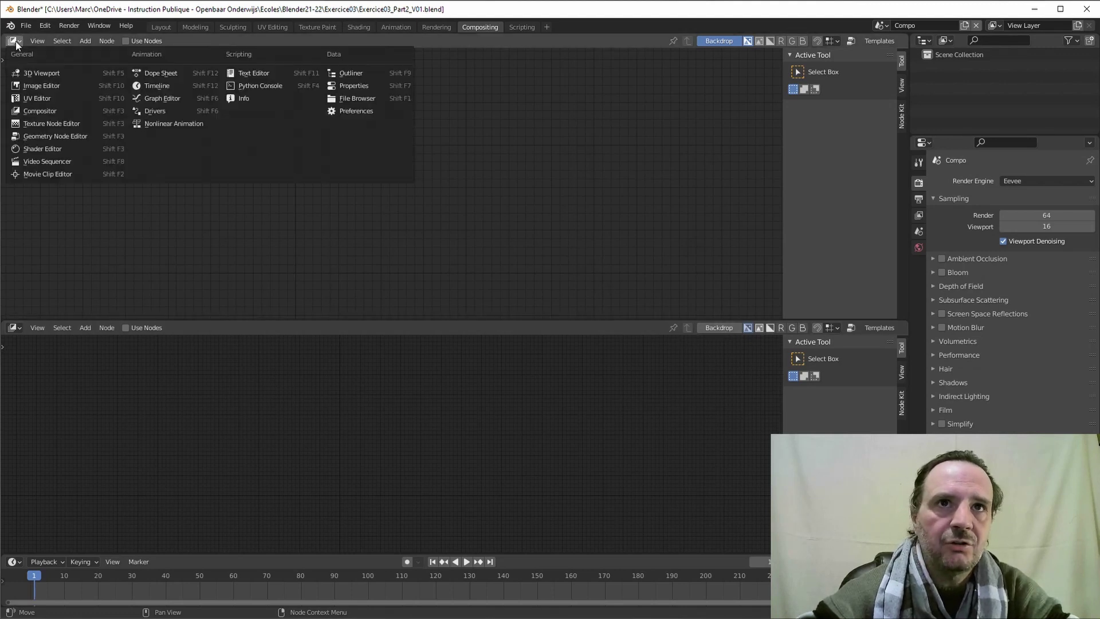
left_click(48, 91)
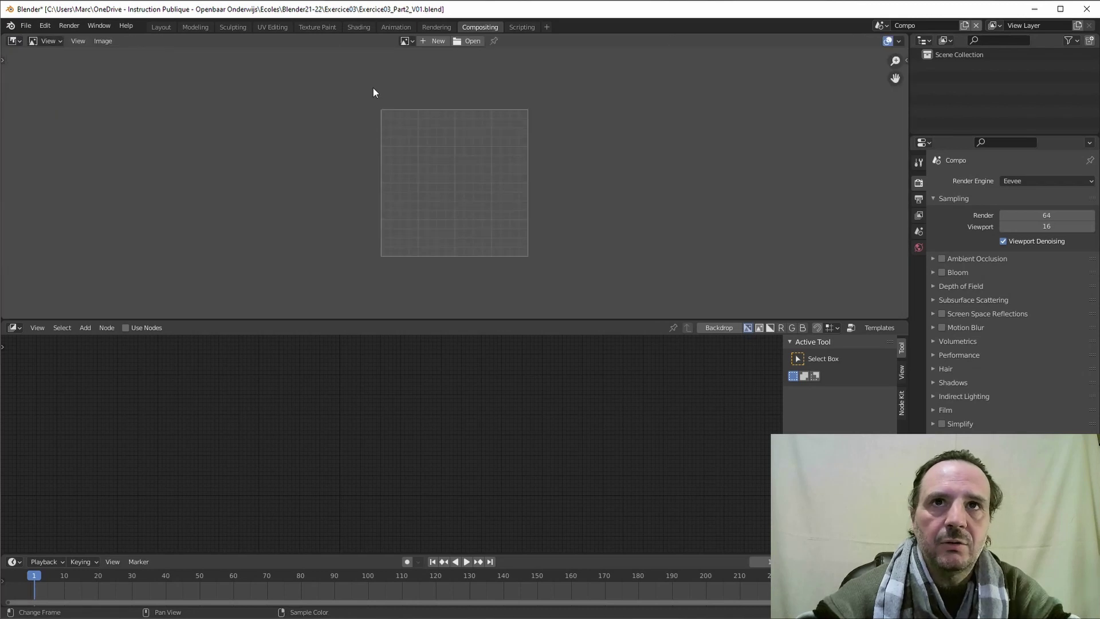
left_click(407, 42)
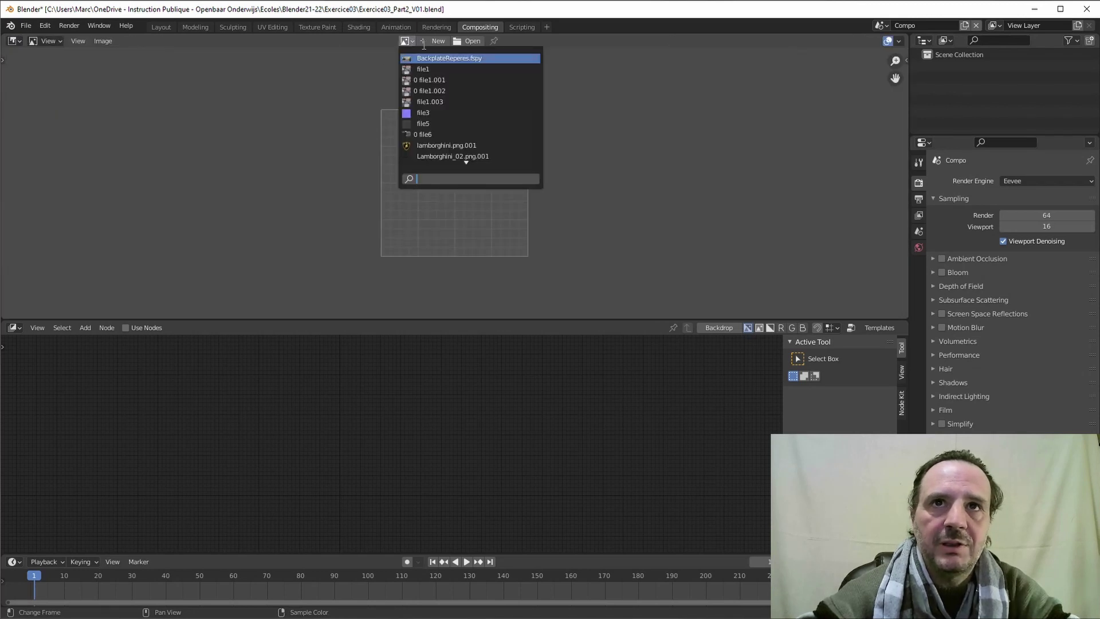
scroll(437, 166, "down", 13)
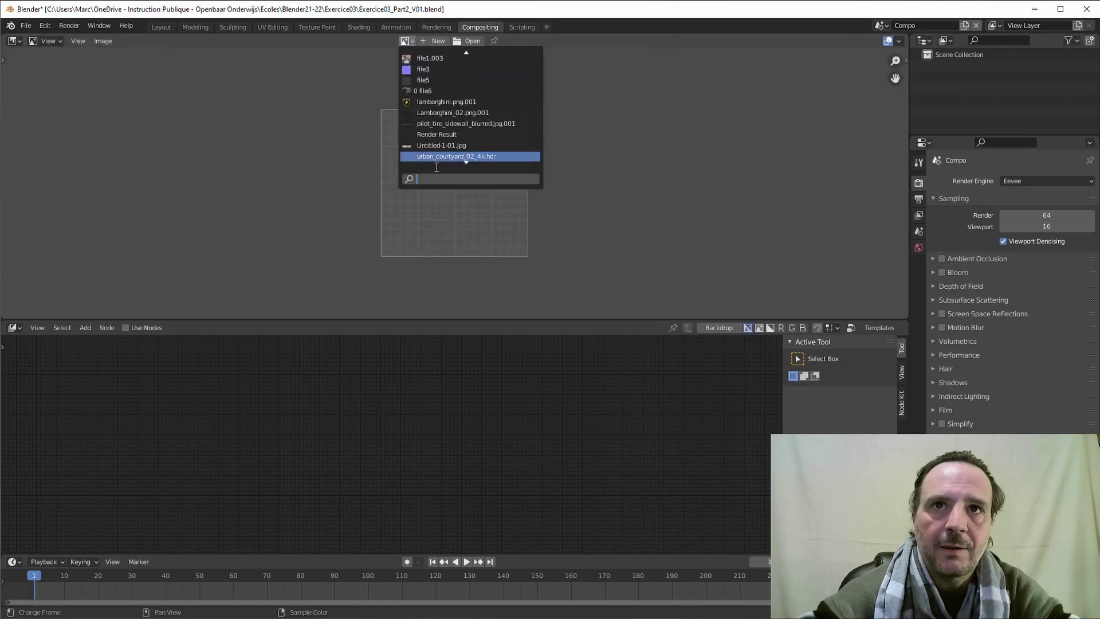
scroll(440, 164, "down", 1)
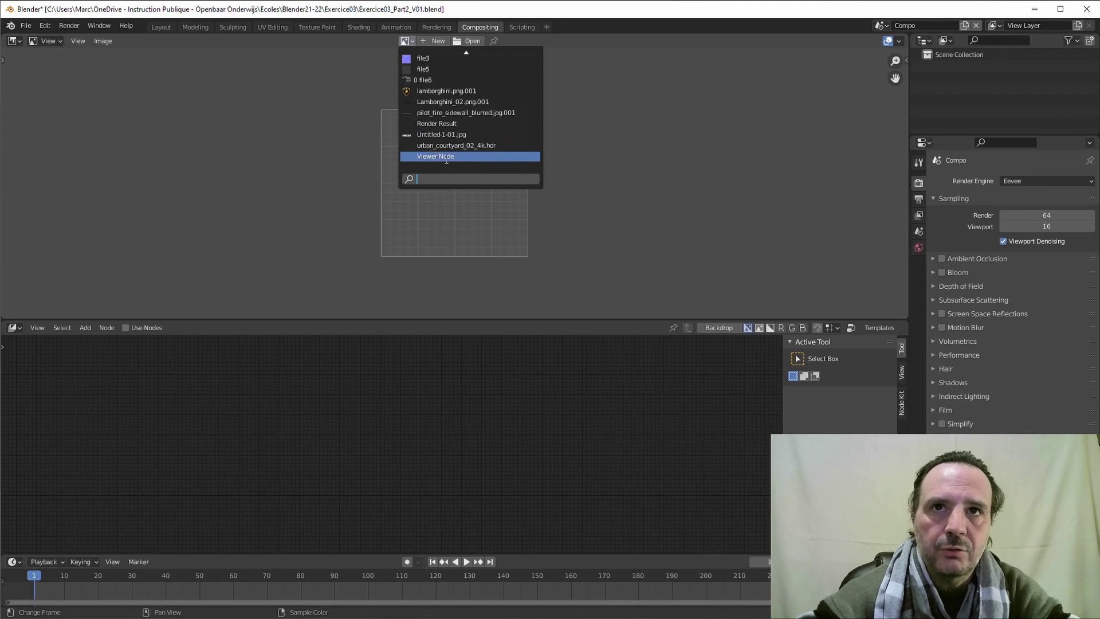
left_click(446, 159)
left_click_drag(428, 319, 433, 280)
Enable compositing nodes in the Compo scene and spread the Render Layers and Composite nodes apart.
left_click(128, 292)
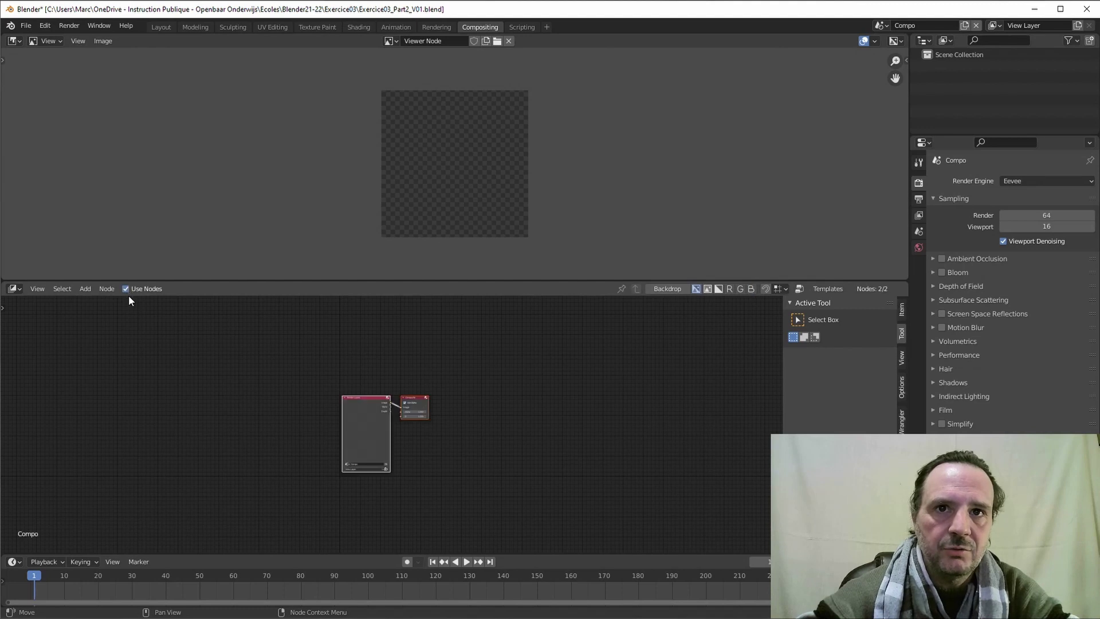
scroll(401, 414, "up", 3)
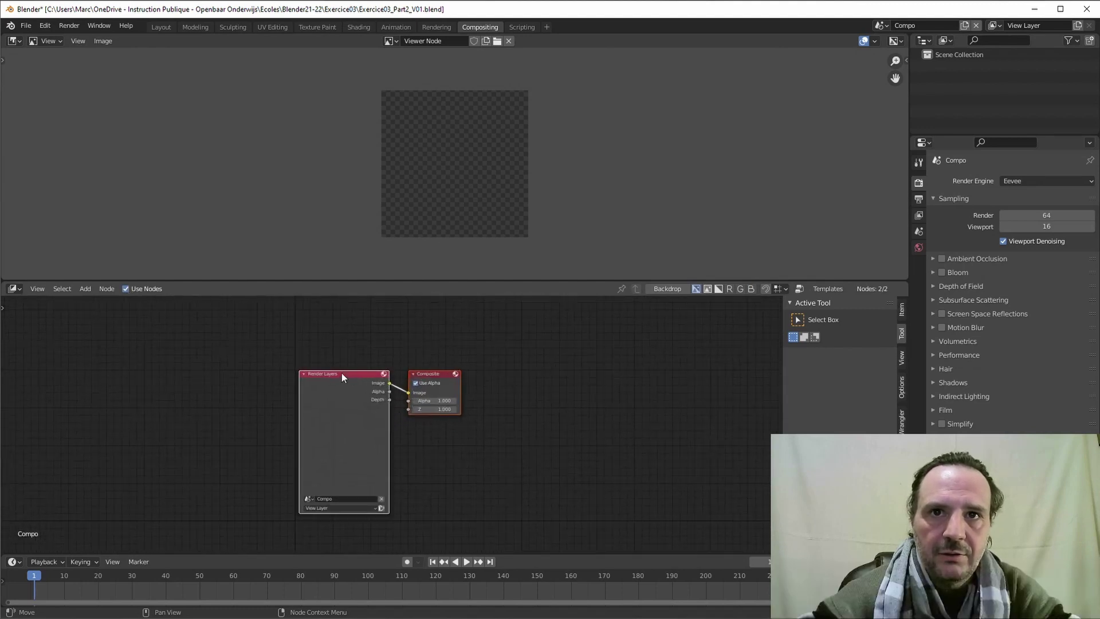
middle_click_drag(341, 373, 284, 357)
left_click_drag(371, 360, 602, 365)
left_click_drag(275, 356, 357, 343)
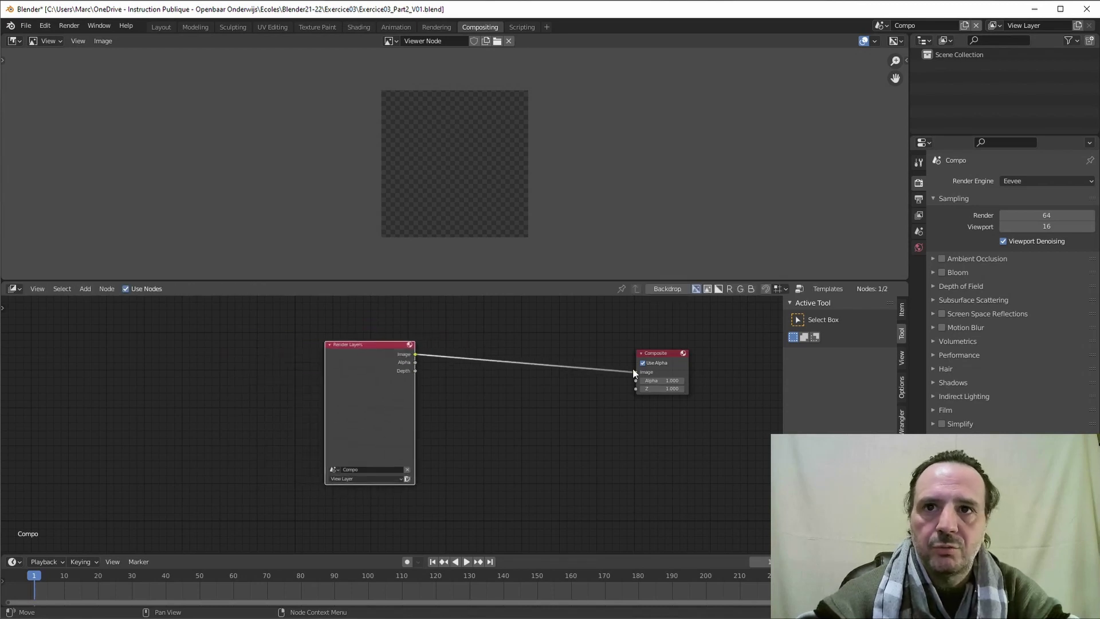
Delete the Render Layers node with its link and move the Composite node higher in the node editor.
left_click(587, 378)
left_click_drag(635, 374, 578, 376)
left_click(363, 343)
key("x")
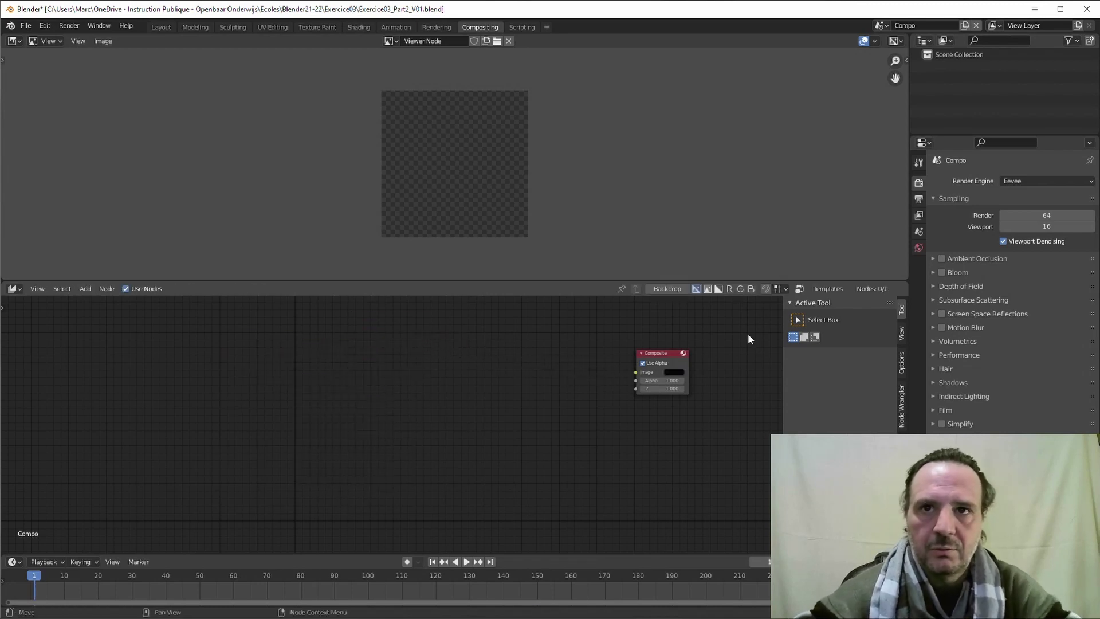
left_click_drag(665, 352, 677, 316)
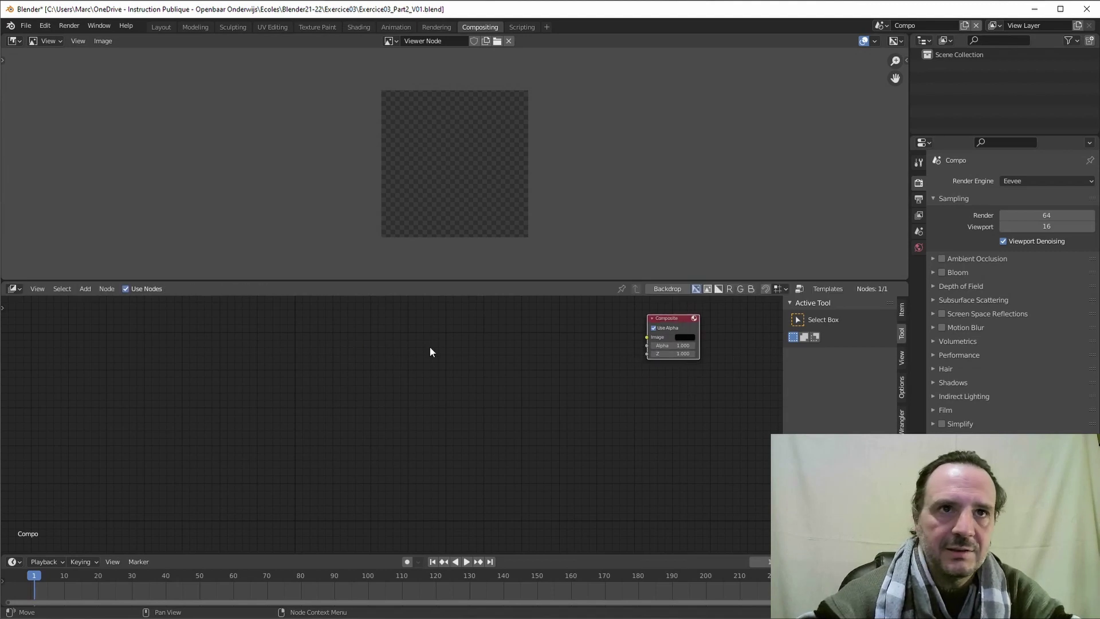
Add a Viewer node and place it just below the Composite node.
left_click(84, 288)
mouse_move(103, 332)
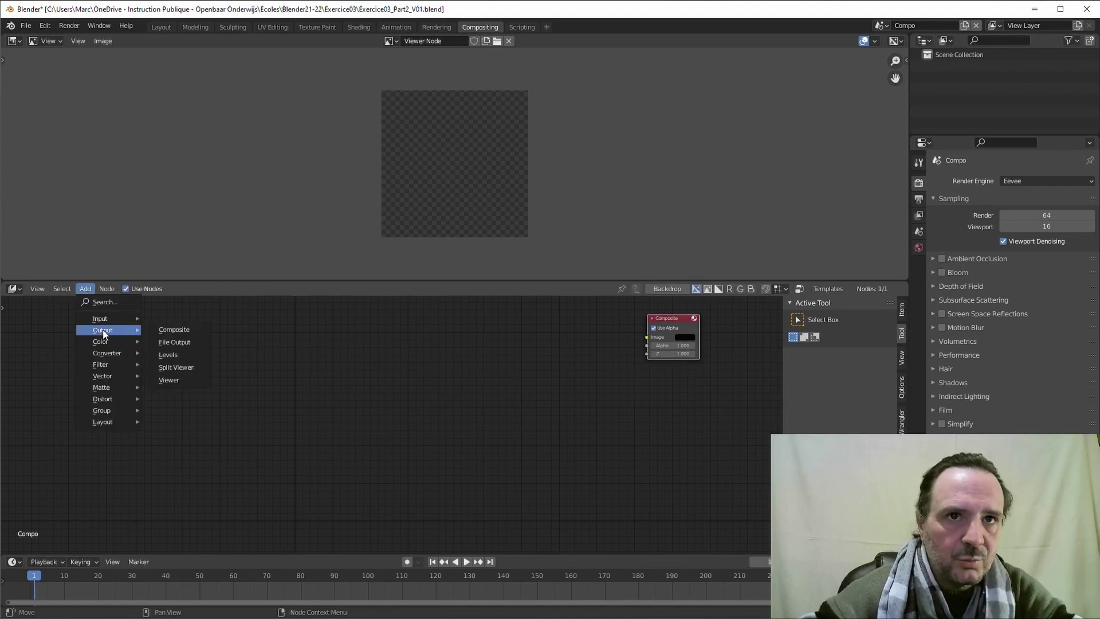
left_click(171, 380)
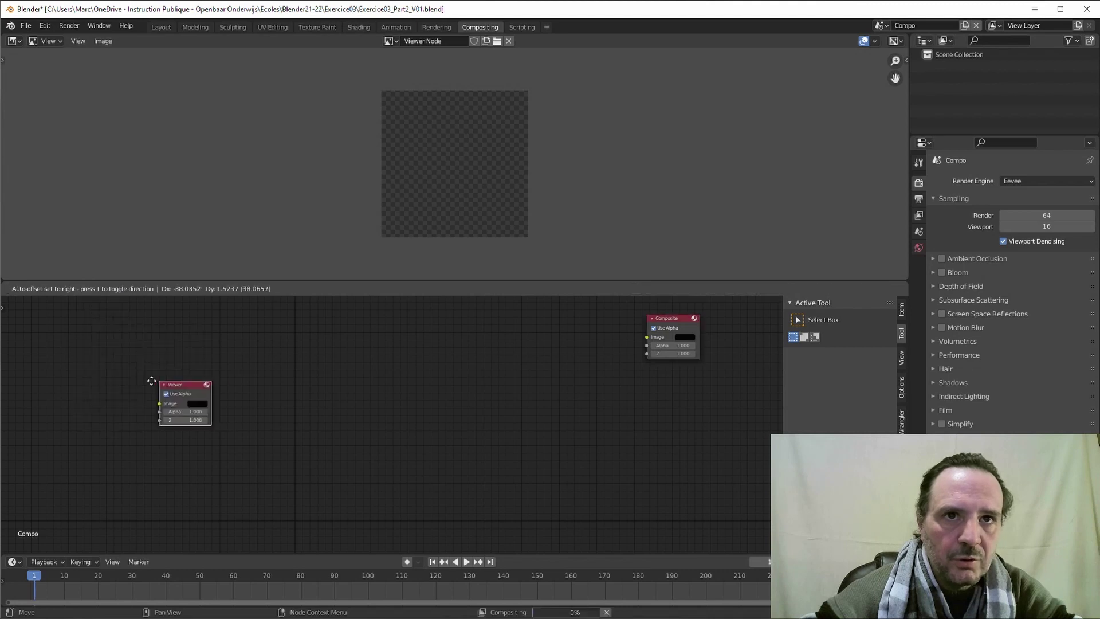
left_click(644, 399)
Add an Image input node and place it well to the left of the Composite and Viewer nodes.
left_click(85, 288)
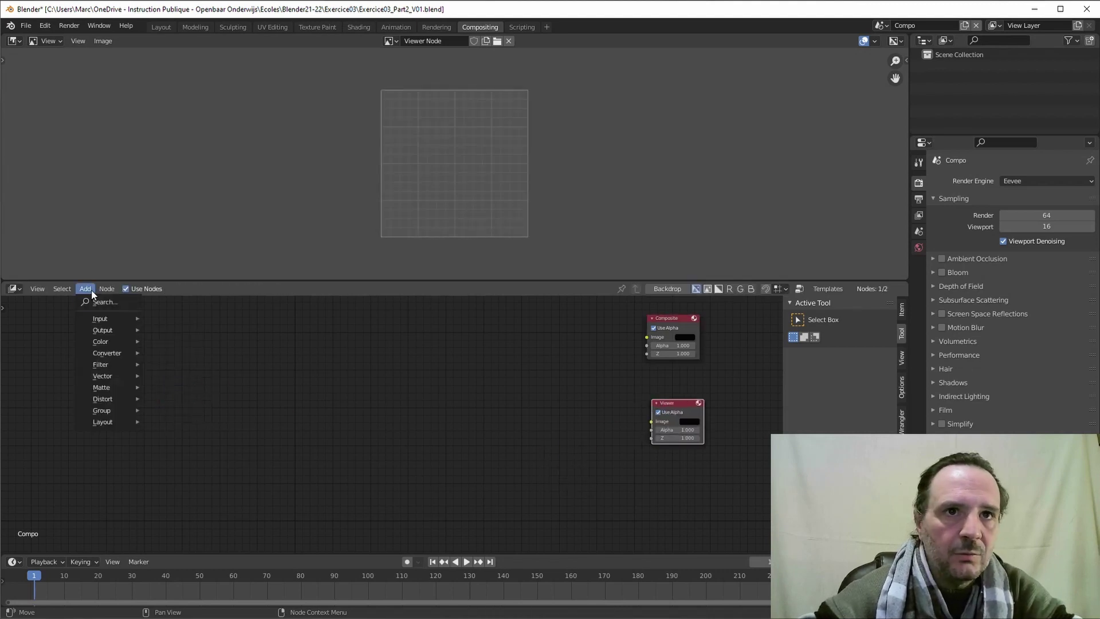
mouse_move(103, 322)
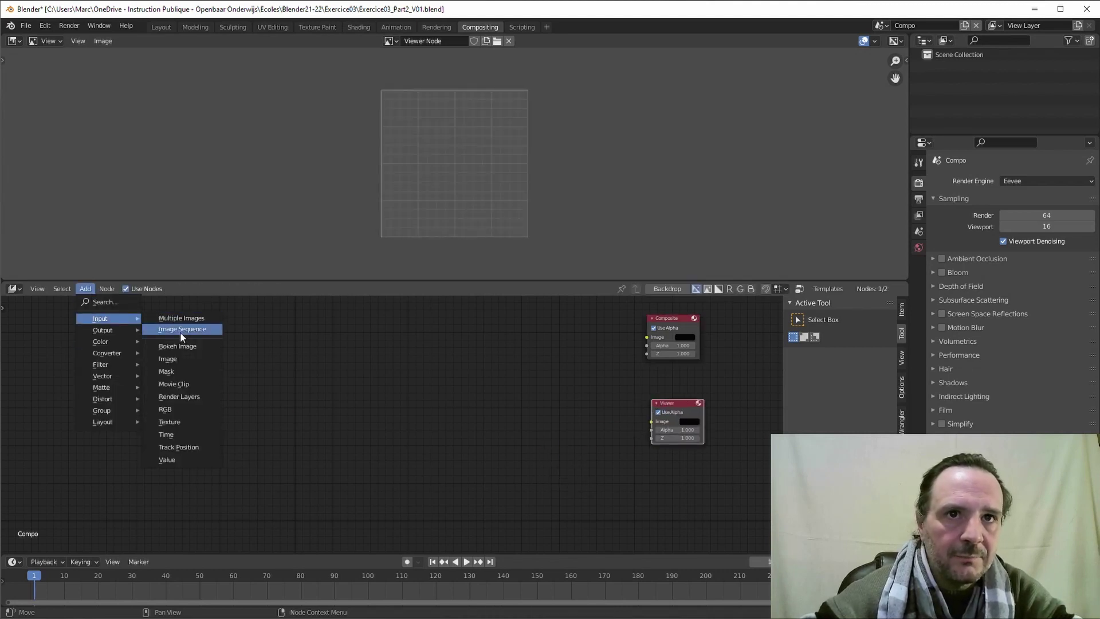
left_click(170, 359)
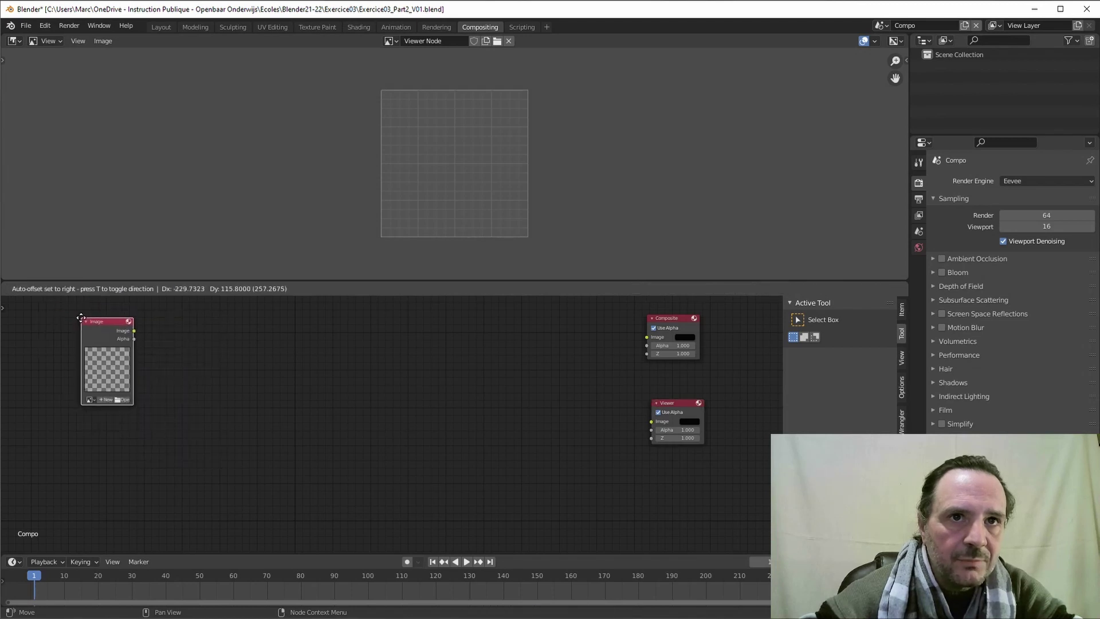
left_click(131, 374)
scroll(127, 370, "up", 1)
middle_click_drag(125, 369, 195, 389)
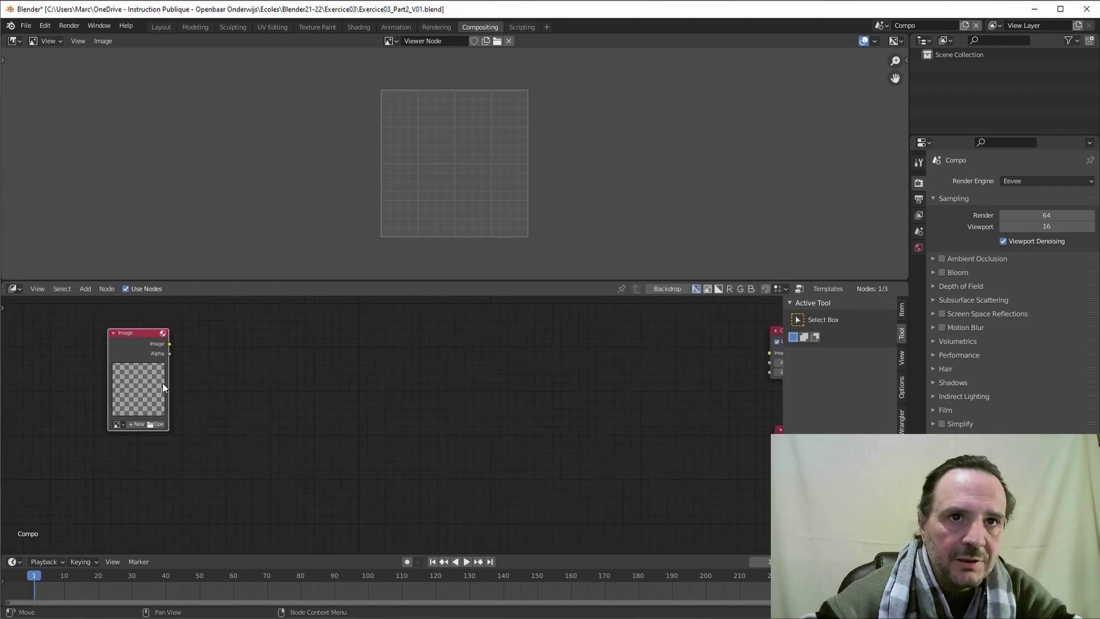
Load BackplateReperes.fspy.png into the Image node and move the node slightly up and to the left.
left_click(157, 425)
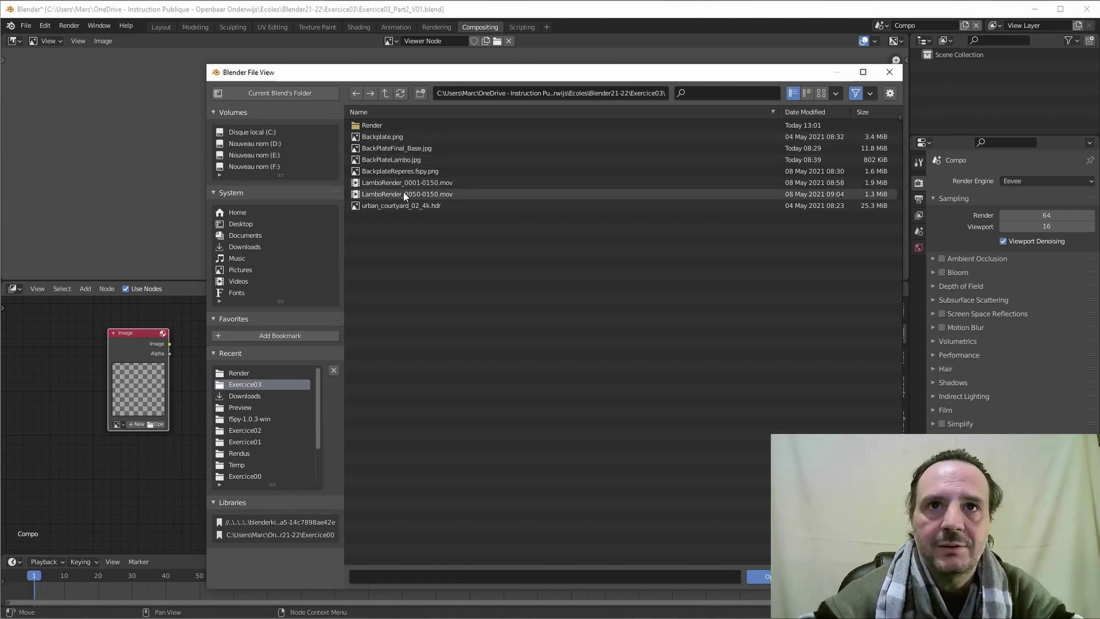
left_click(372, 170)
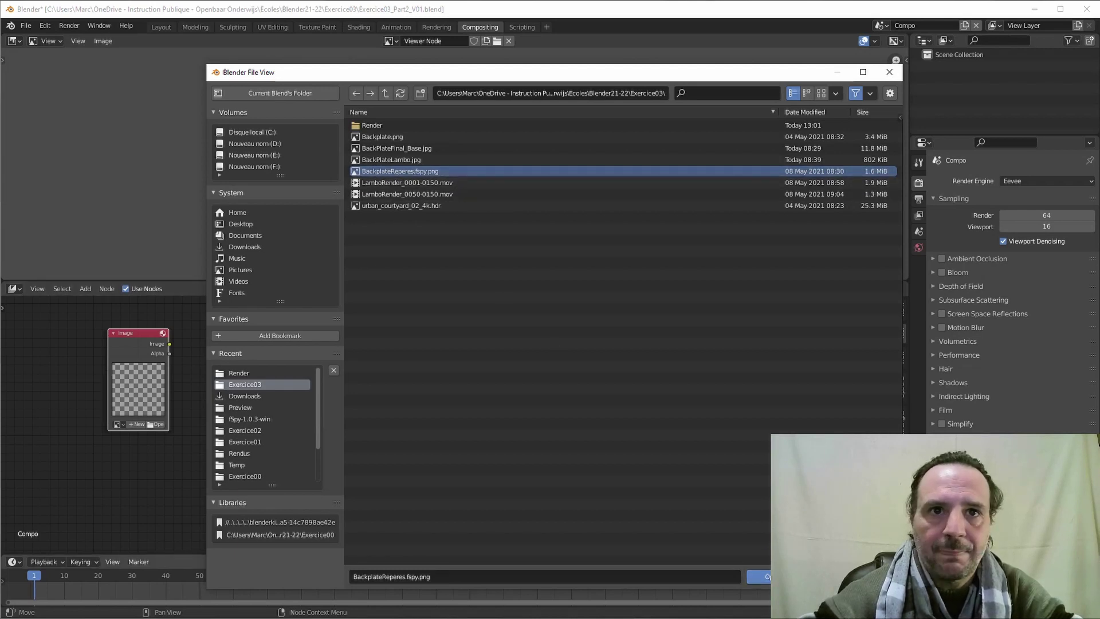
key("Return")
scroll(130, 408, "up", 3)
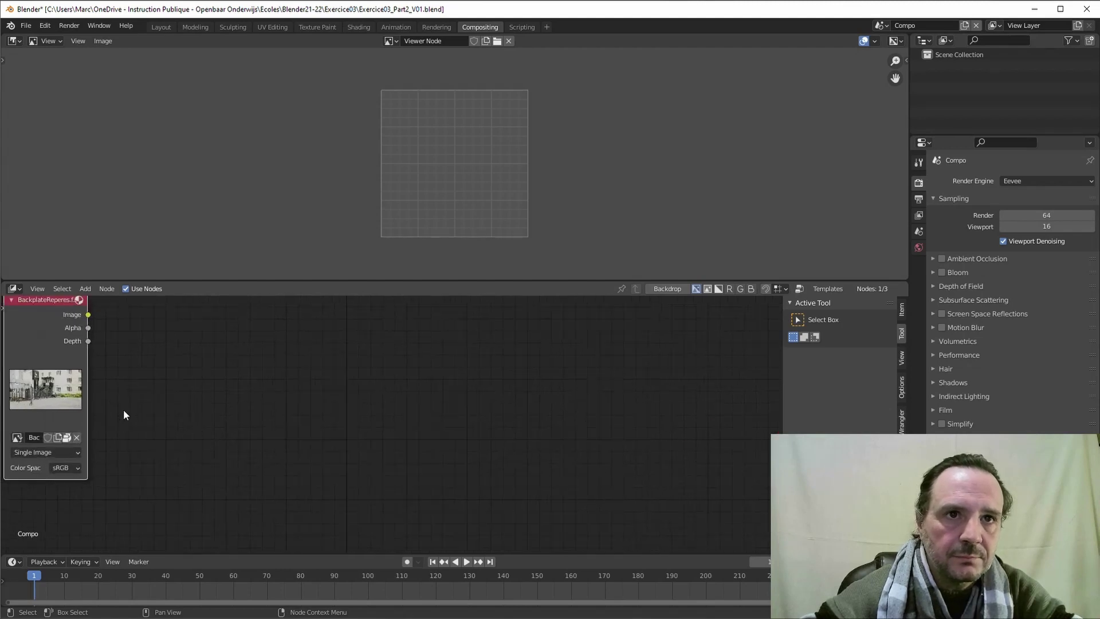
scroll(123, 412, "up", 3, "ctrl")
scroll(187, 412, "down", 1)
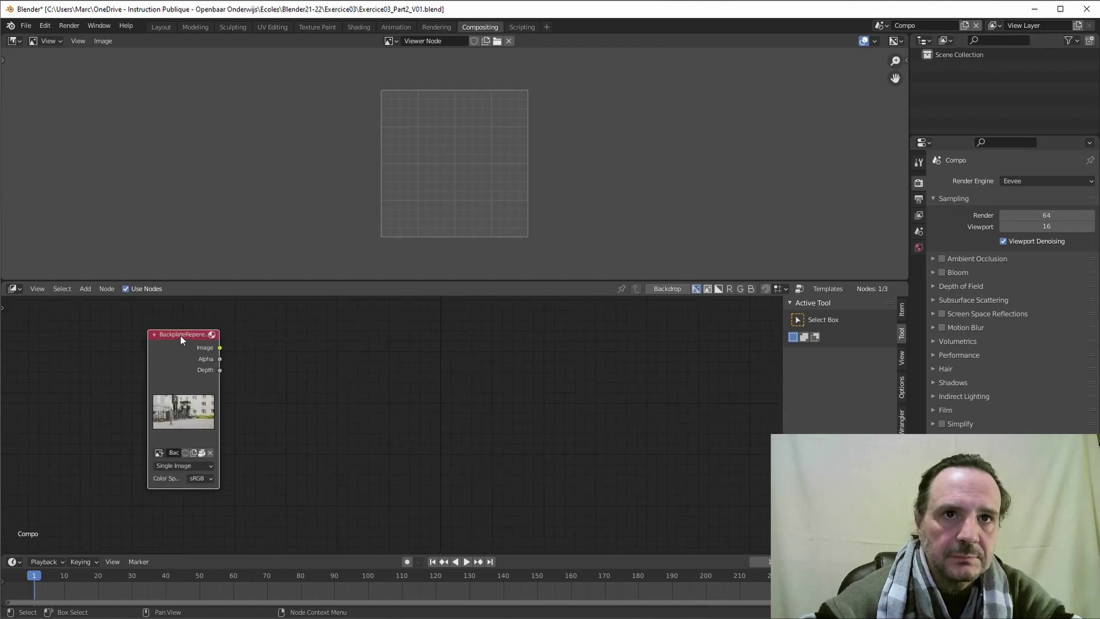
left_click_drag(180, 335, 121, 312)
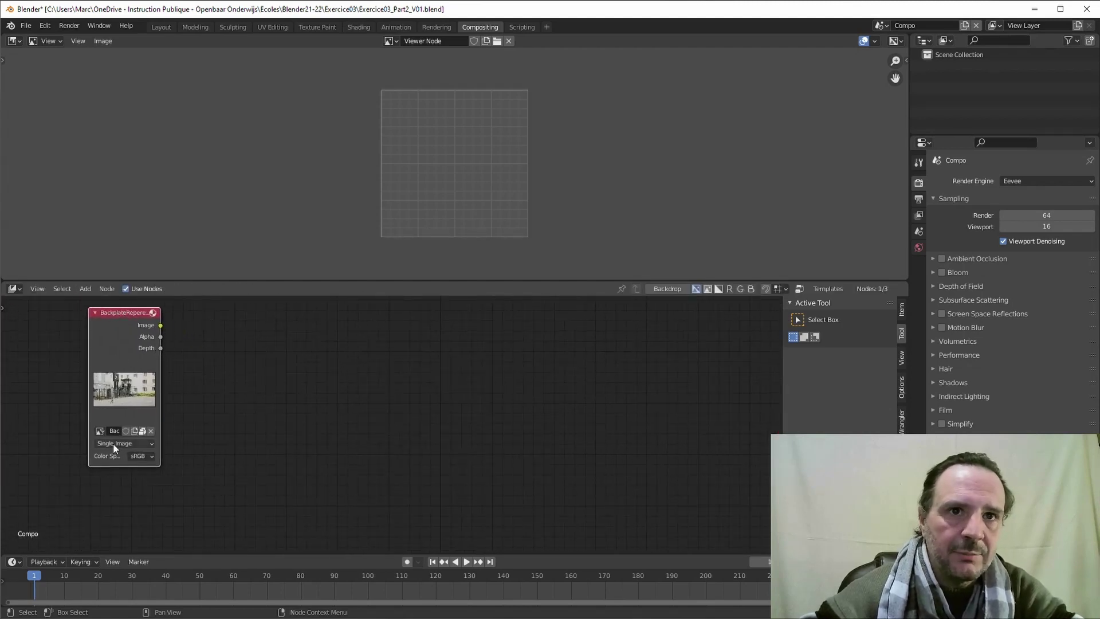
Link the backplate node's Image output to the Viewer's Image input and nudge the backplate node.
scroll(221, 448, "down", 3)
middle_click_drag(325, 437, 231, 434)
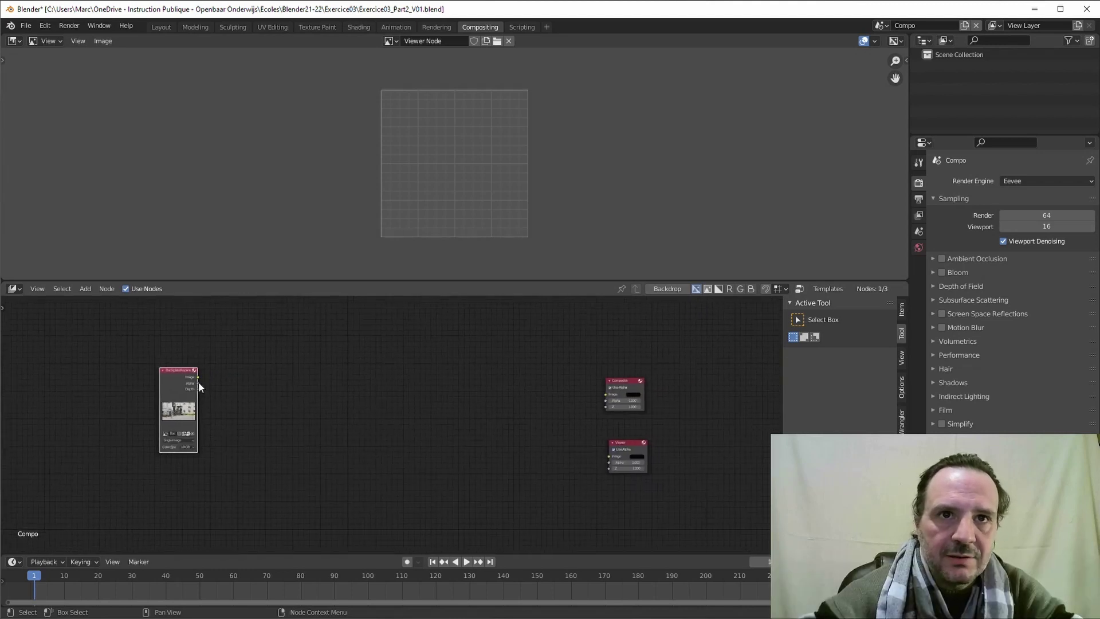
left_click_drag(198, 377, 613, 459)
scroll(470, 465, "up", 2)
left_click_drag(122, 348, 166, 367)
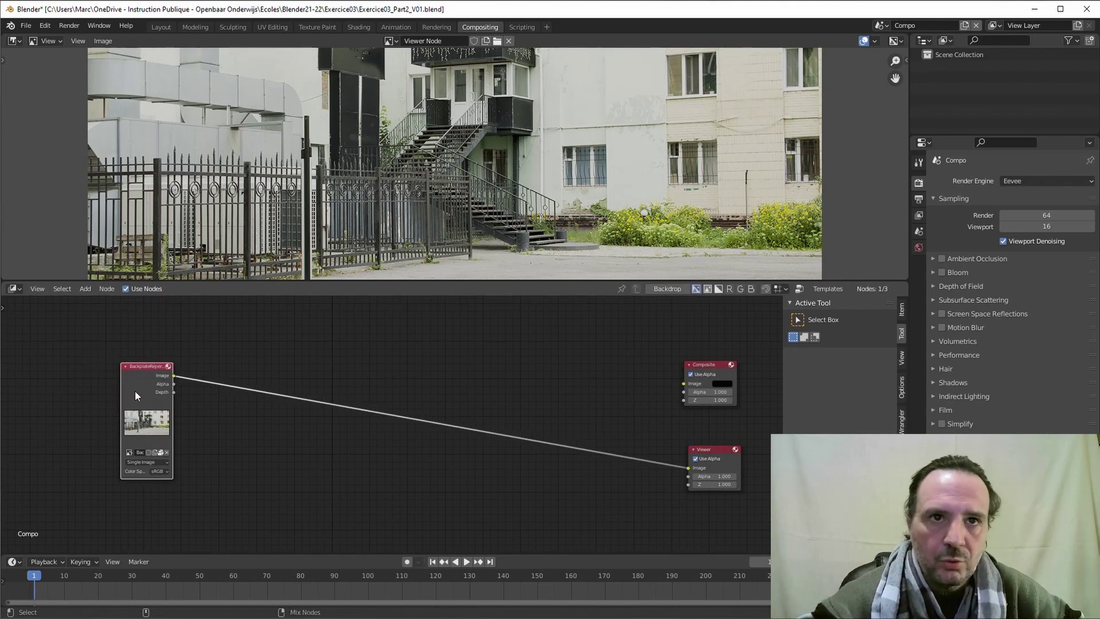
Cycle the Viewer through the backplate node's Alpha and Depth outputs and back to Image.
left_click(148, 369, "ctrl+shift")
left_click(147, 369, "ctrl+shift")
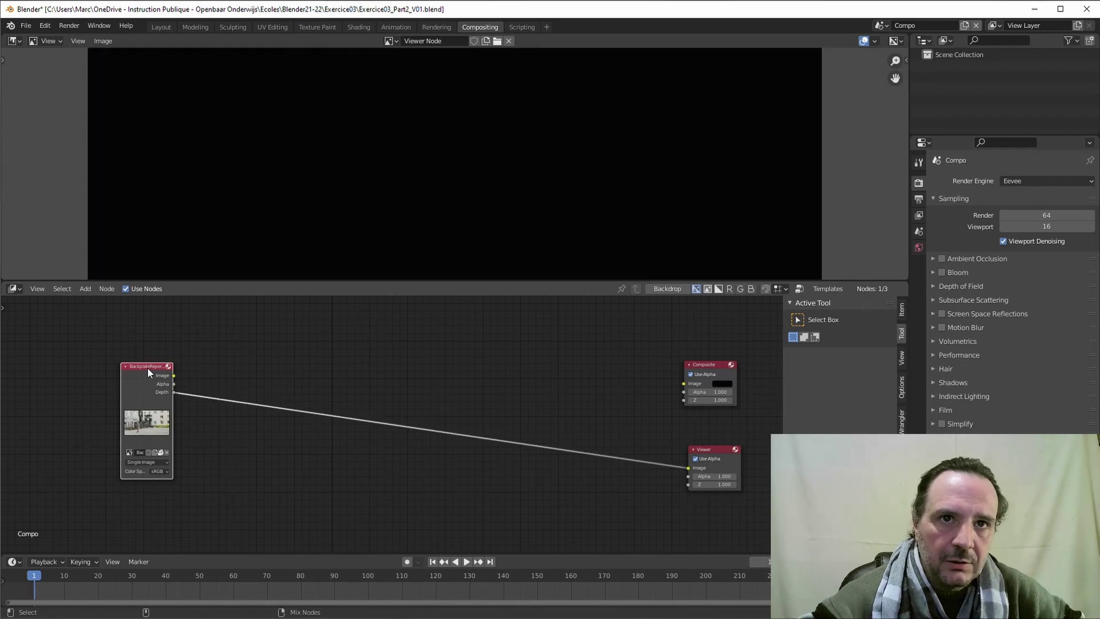
left_click(147, 369, "ctrl+shift")
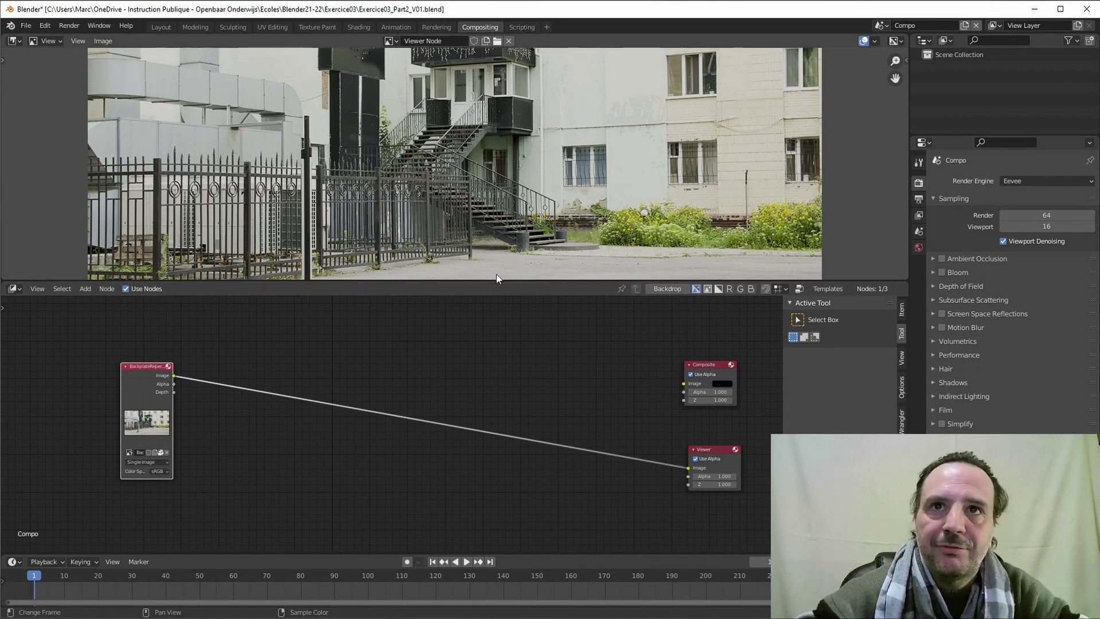
Set the backplate image's color space to Linear and shift its node slightly lower.
key("v")
key("v")
middle_click_drag(482, 175, 480, 203, "alt")
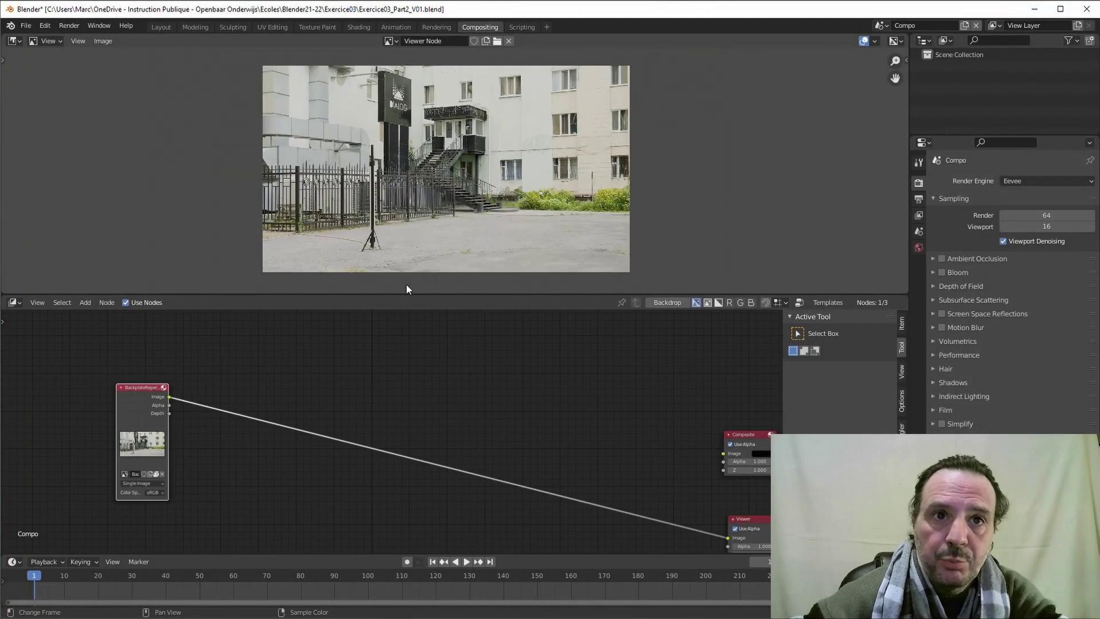
left_click(157, 492)
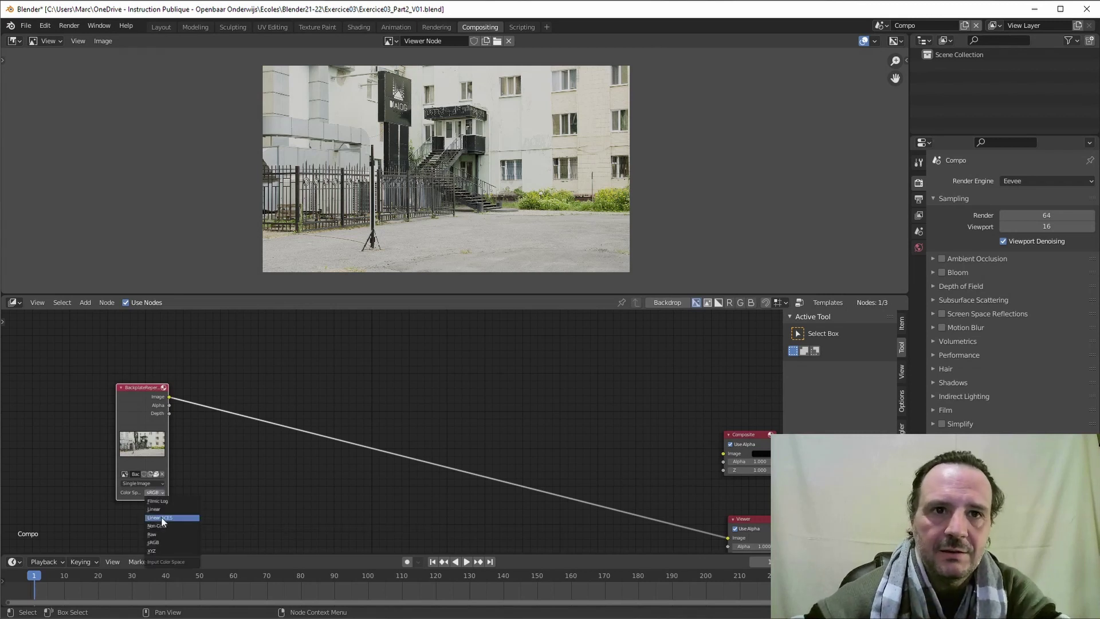
left_click(161, 510)
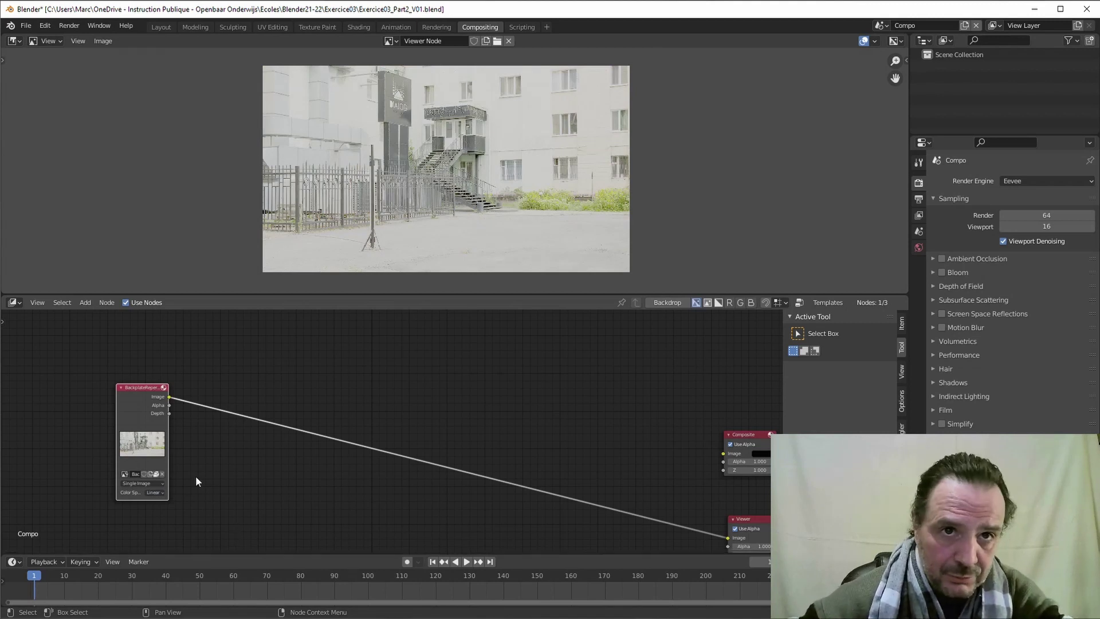
left_click_drag(150, 388, 150, 397)
scroll(291, 455, "down", 1)
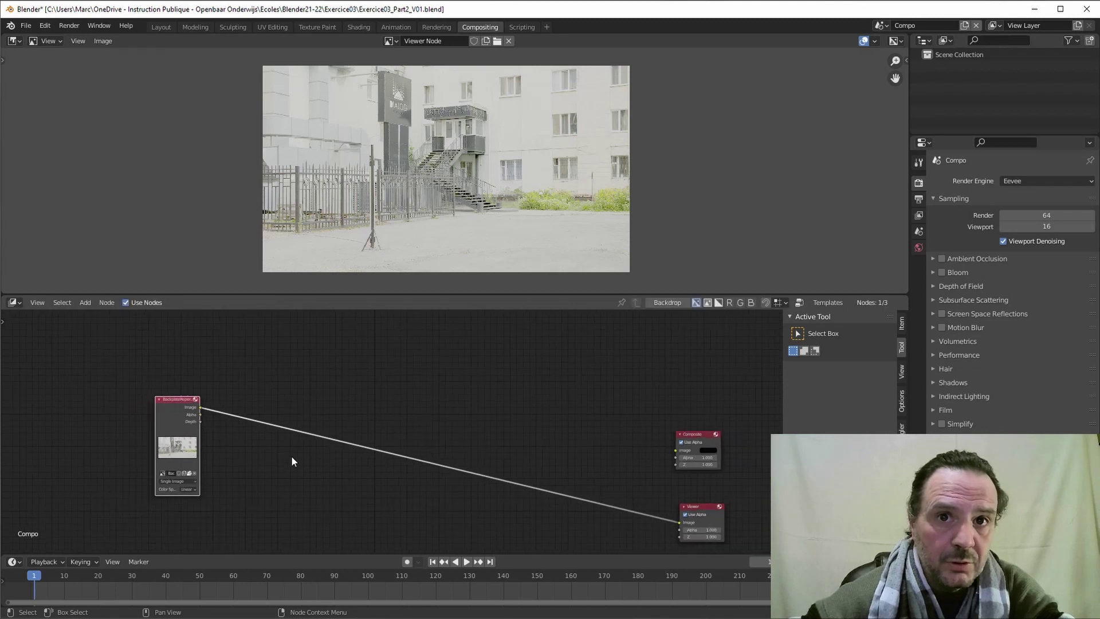
middle_click_drag(291, 456, 240, 422)
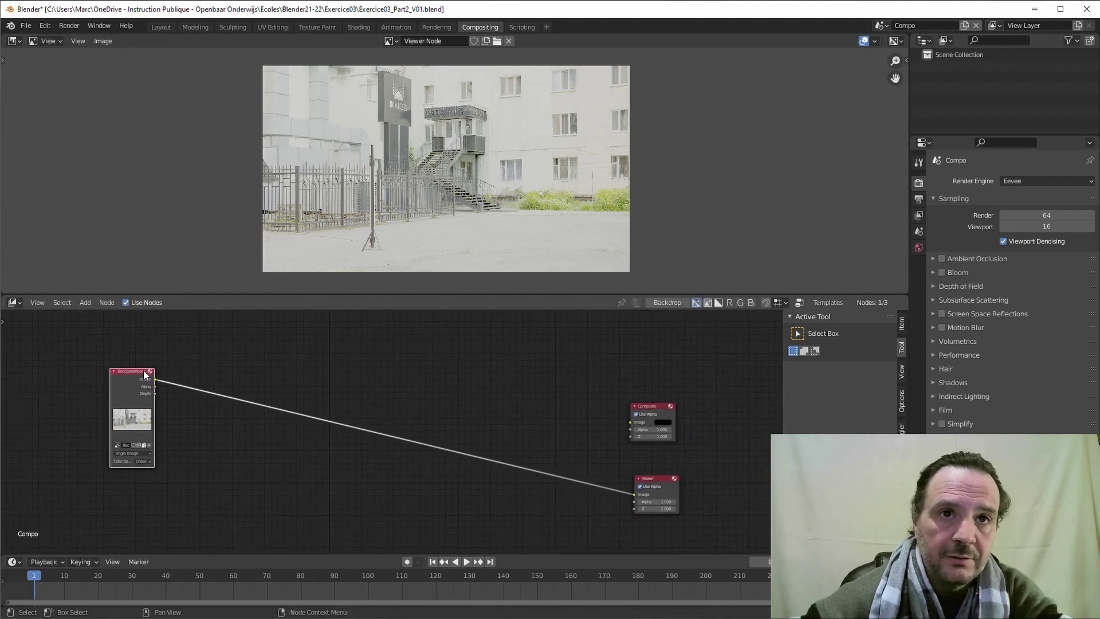
left_click_drag(144, 376, 147, 384)
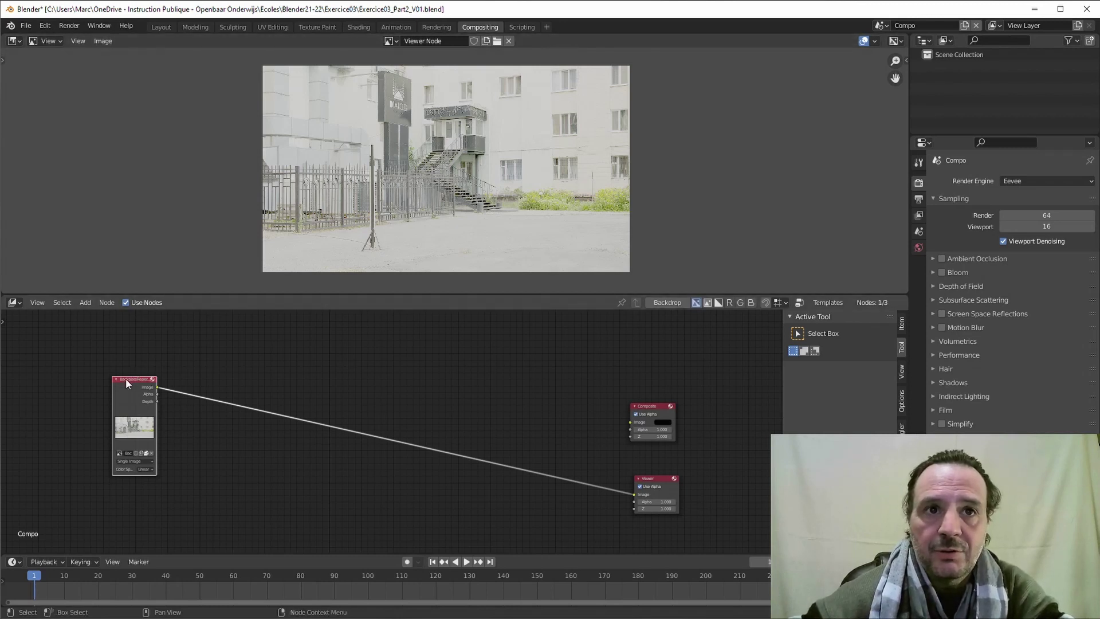
left_click_drag(126, 378, 128, 383)
Try the Linear ACES color space on the backplate image, then return it to Linear.
scroll(153, 476, "up", 2)
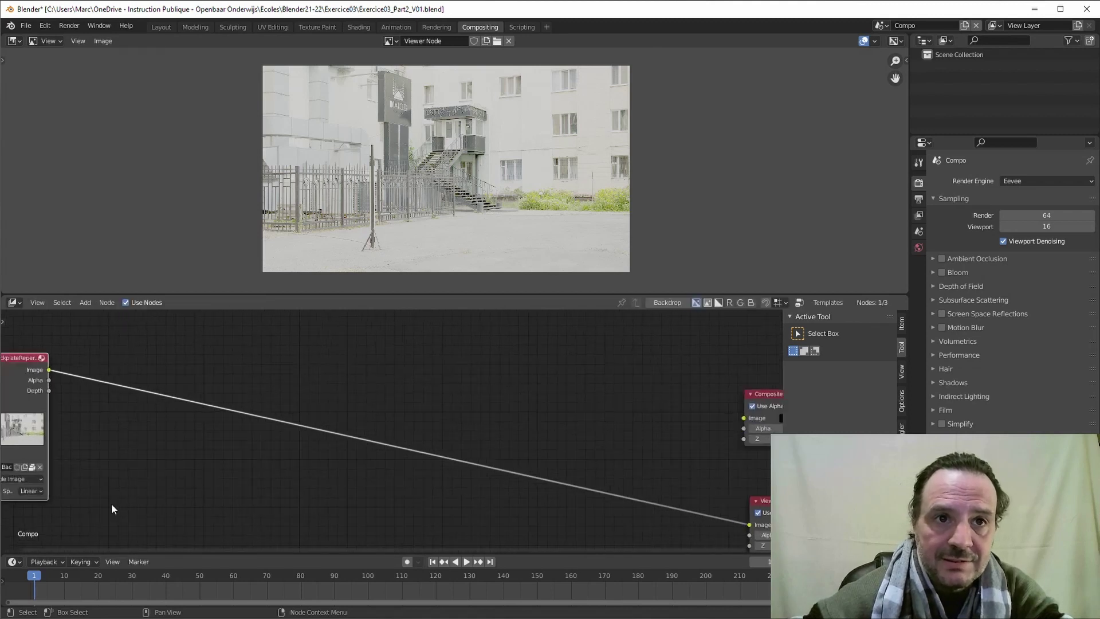
middle_click_drag(113, 509, 306, 459)
scroll(143, 476, "up", 2)
left_click(191, 465)
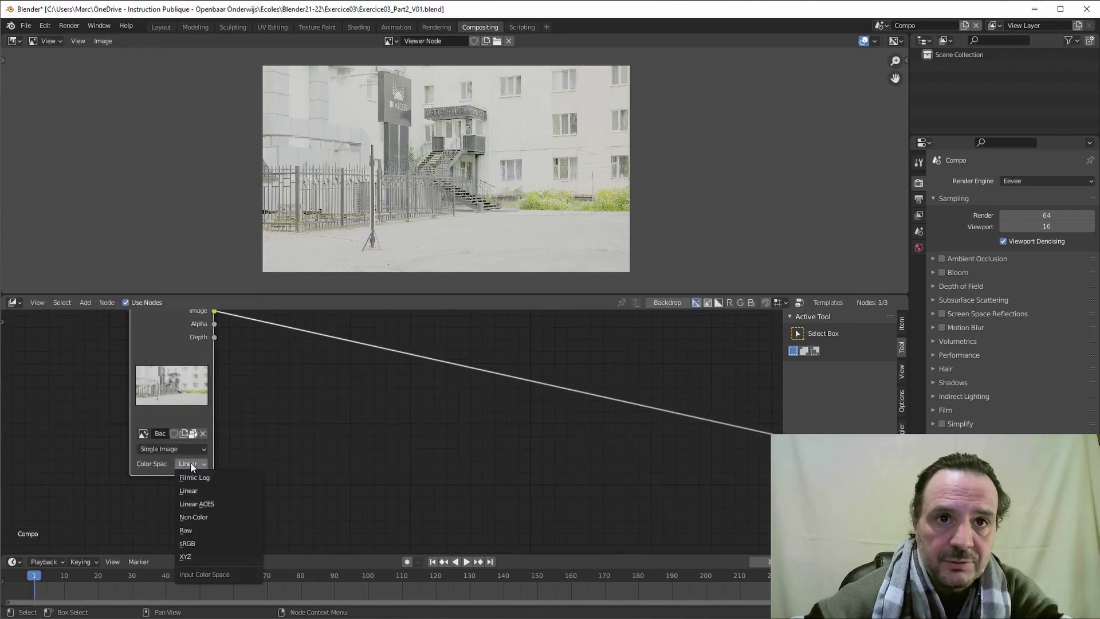
left_click(190, 503)
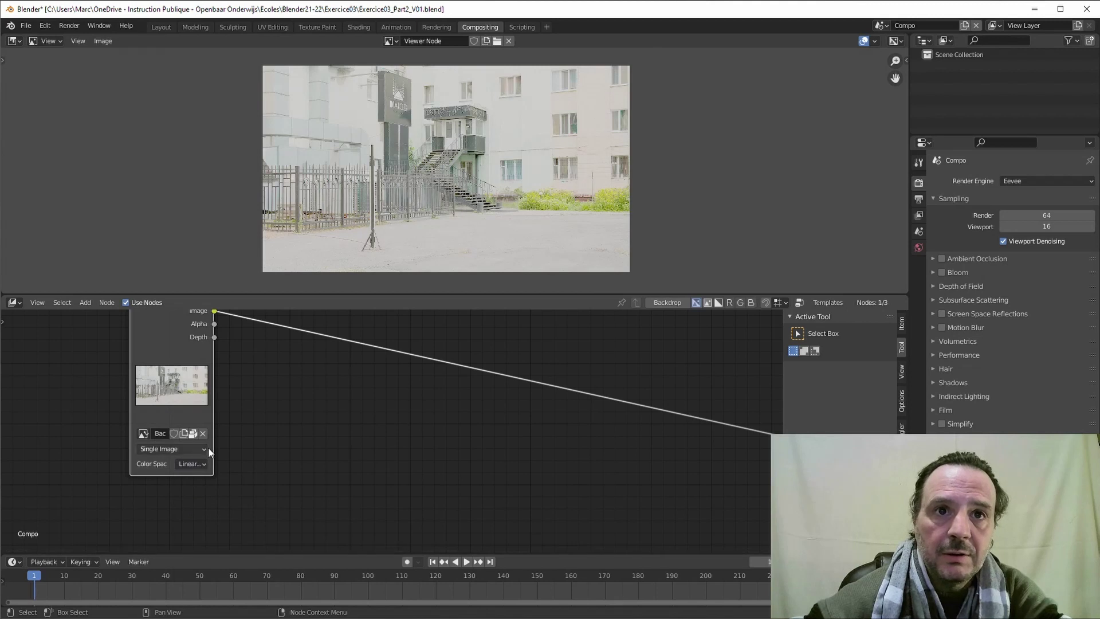
left_click(183, 467)
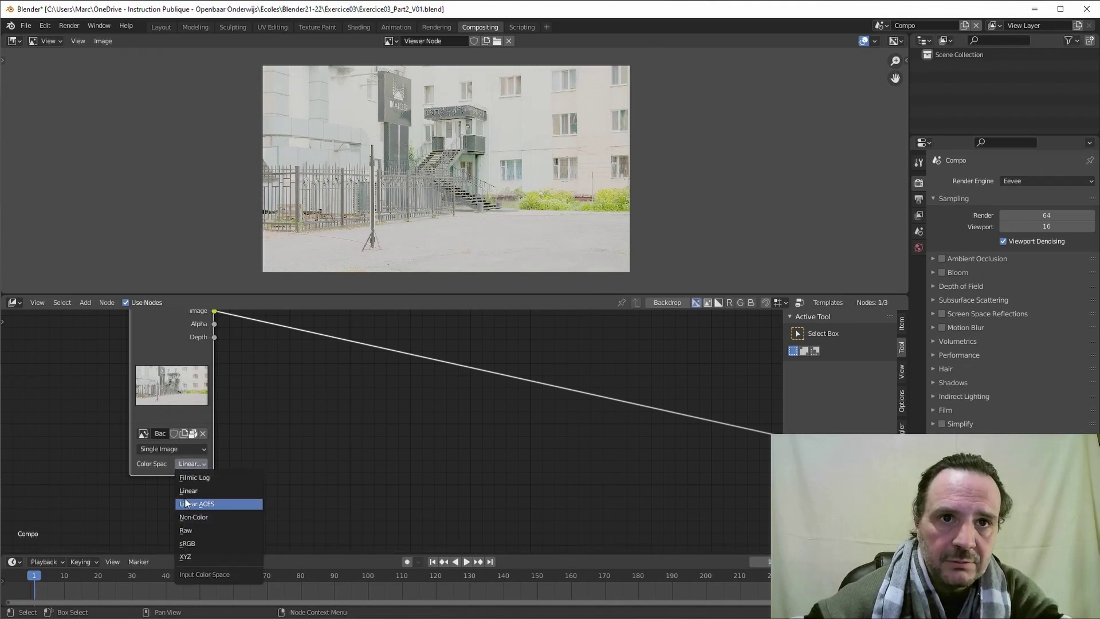
left_click(184, 490)
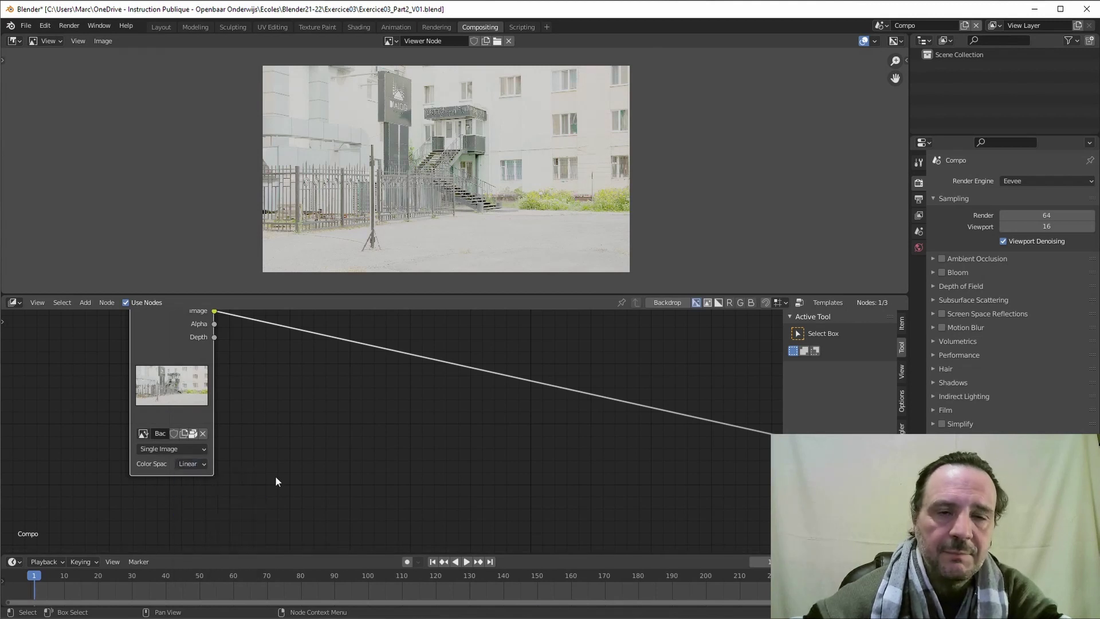
scroll(275, 475, "down", 1)
scroll(308, 477, "down", 2)
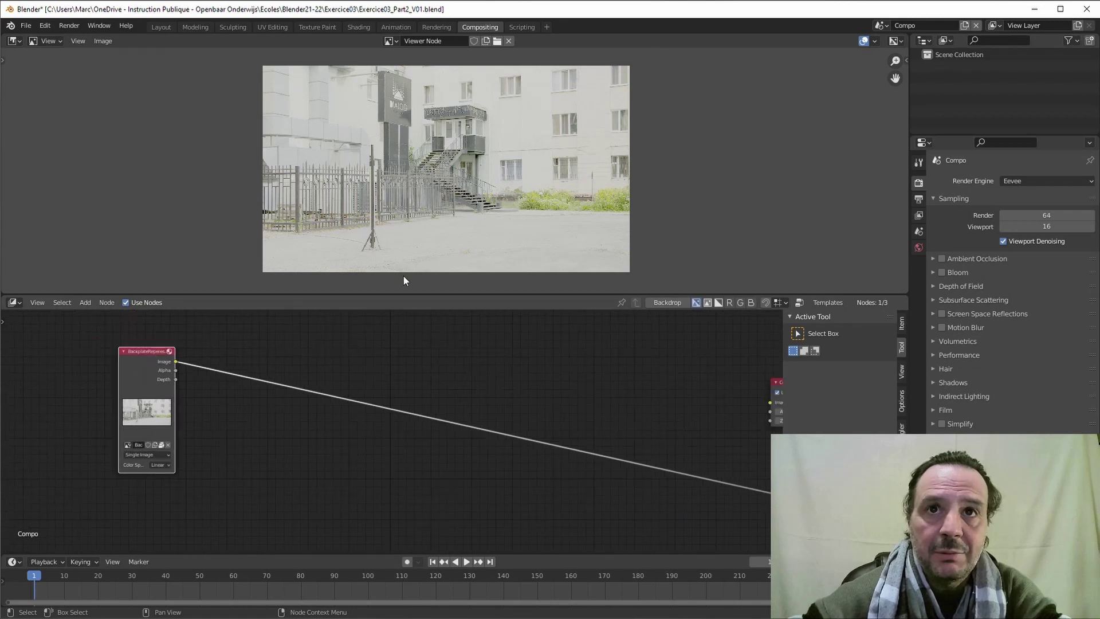
key("Home")
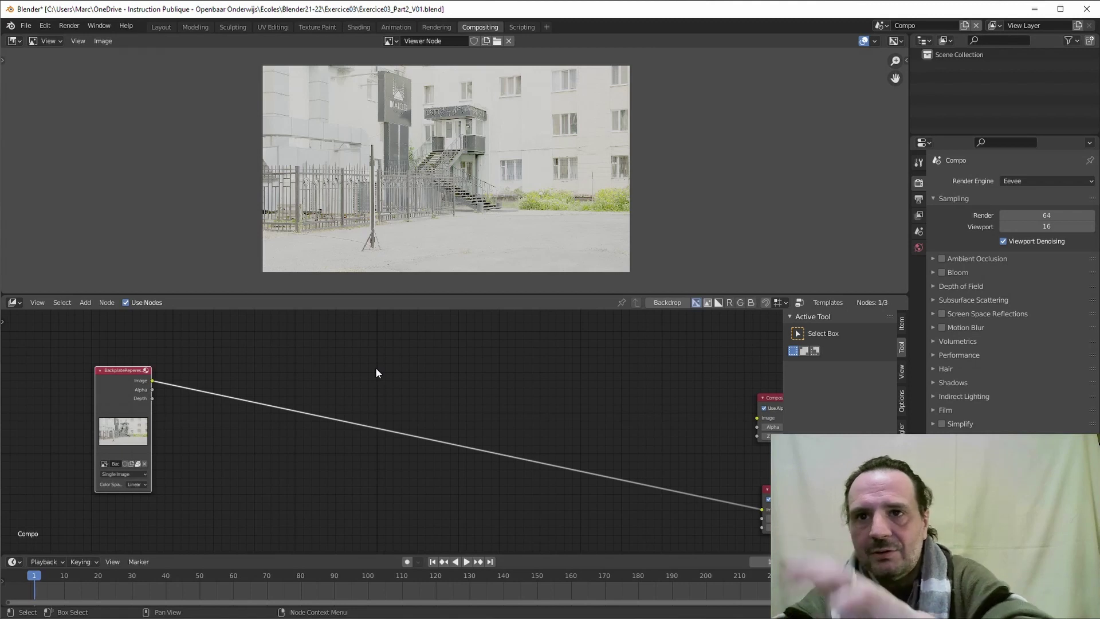
key("Home")
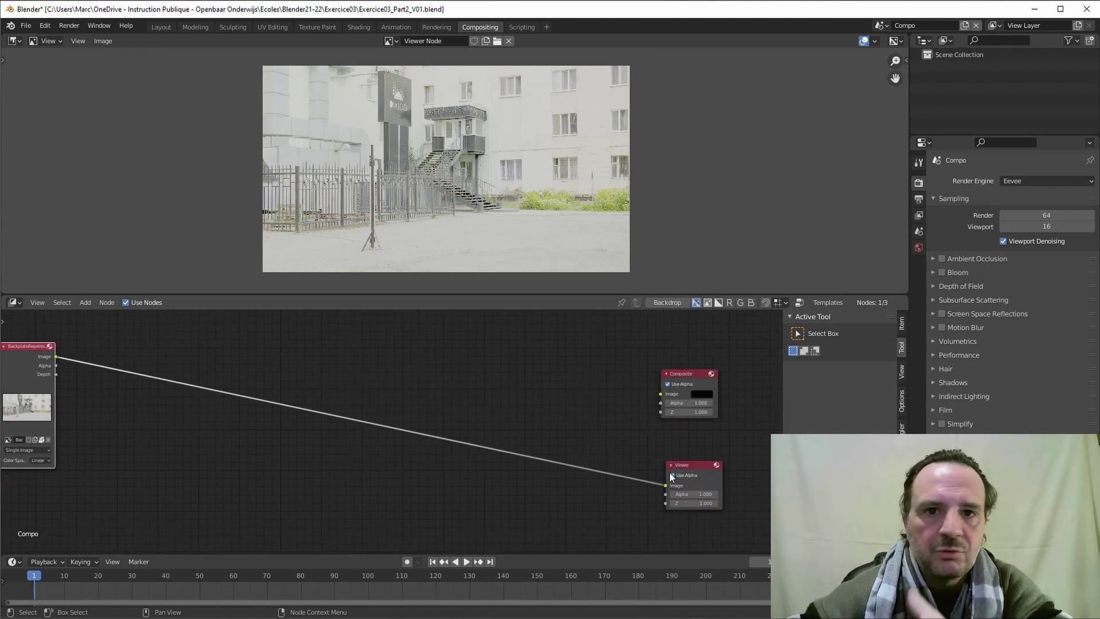
middle_click_drag(415, 457, 343, 452)
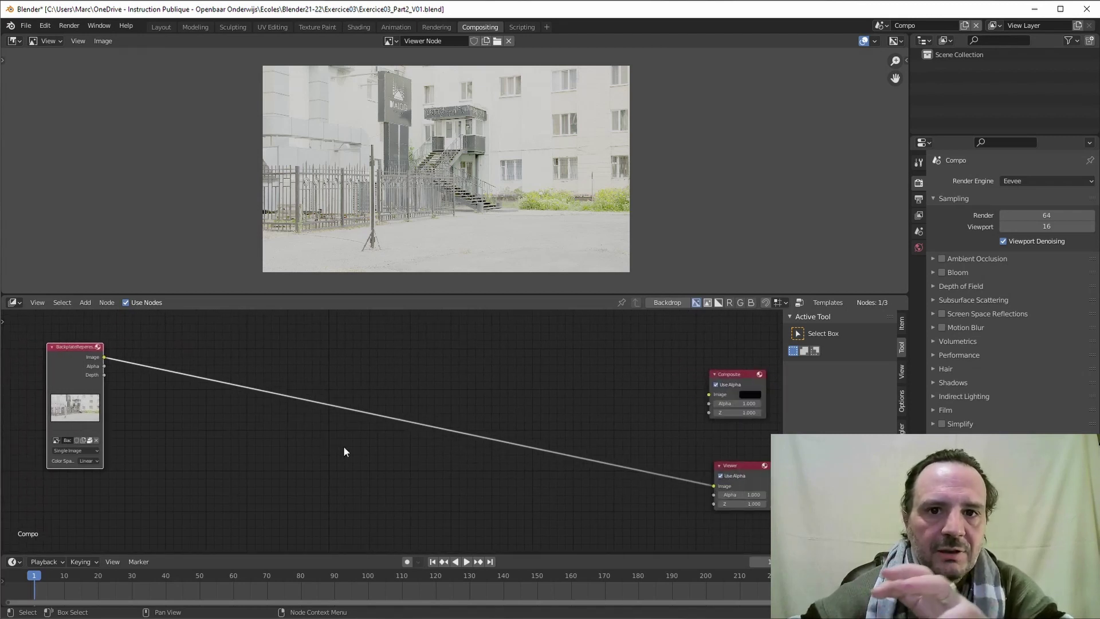
middle_click_drag(211, 453, 227, 453)
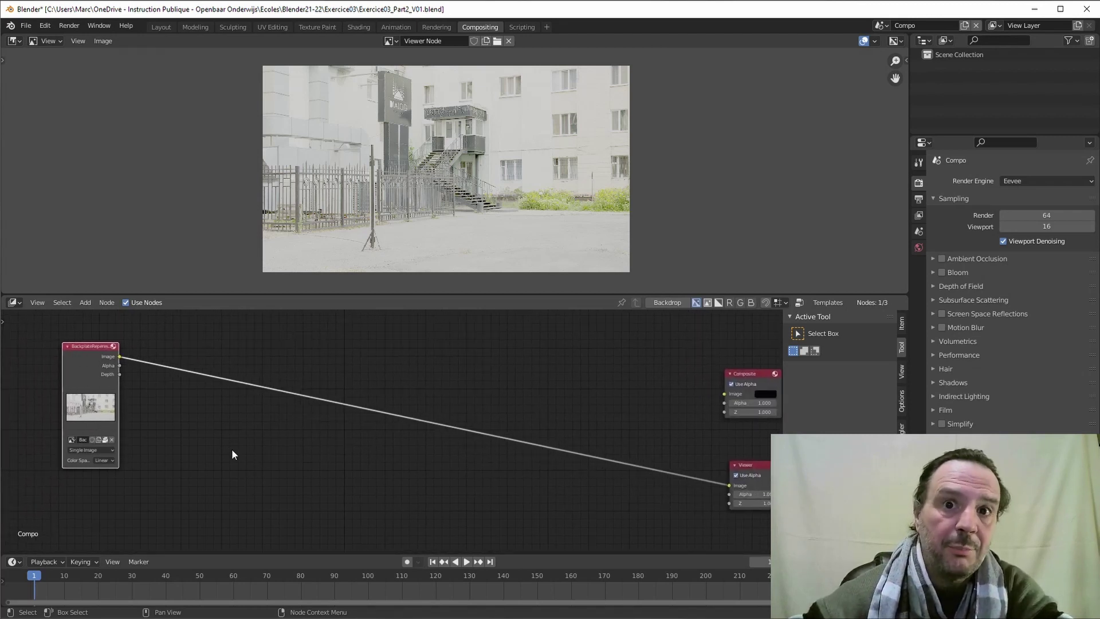
scroll(229, 444, "left", 2, "ctrl")
Insert an RGB Curves node between the backplate and the Viewer, and pull its combined curve down to about X 0.74, Y 0.24.
left_click_drag(93, 346, 62, 355)
mouse_move(166, 403)
middle_mouse_down()
mouse_move(189, 398)
mouse_move(181, 409)
middle_mouse_up()
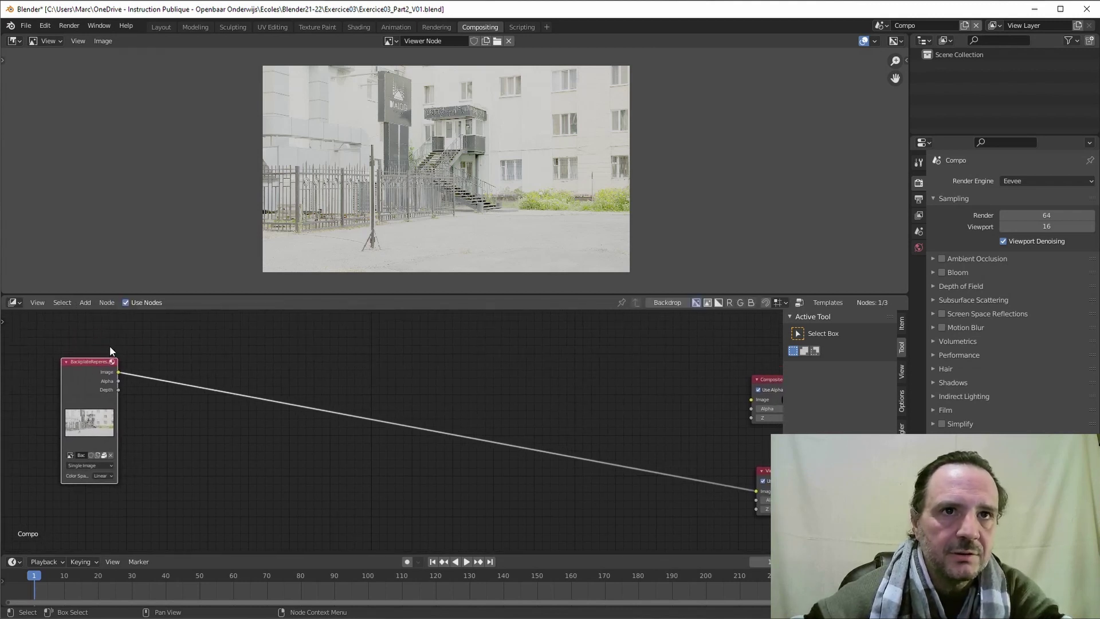
left_click(89, 307)
mouse_move(98, 358)
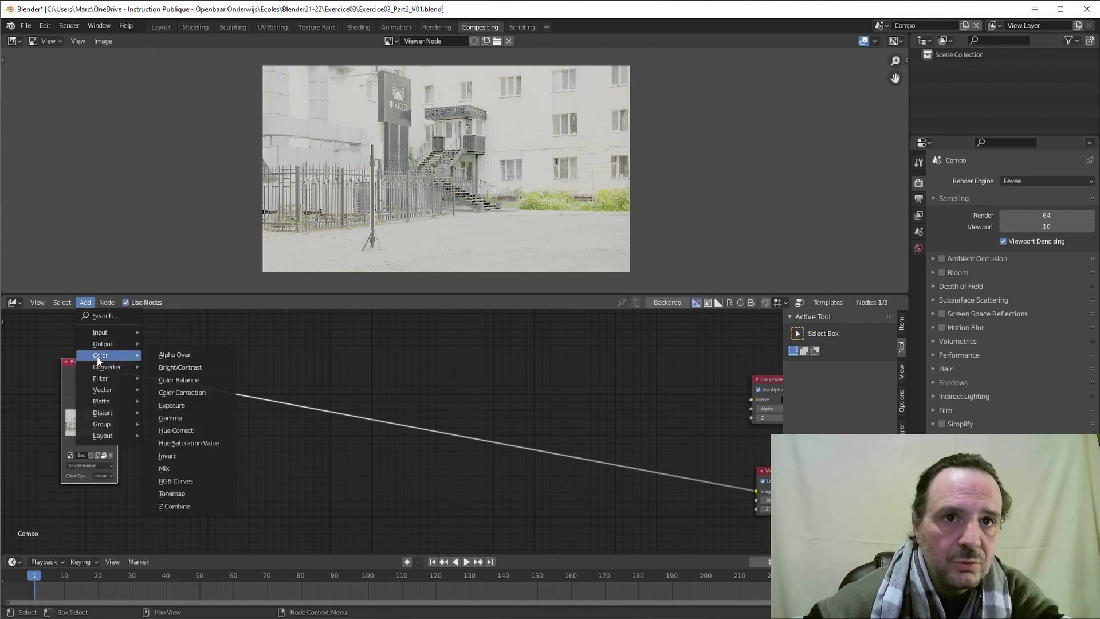
left_click(169, 481)
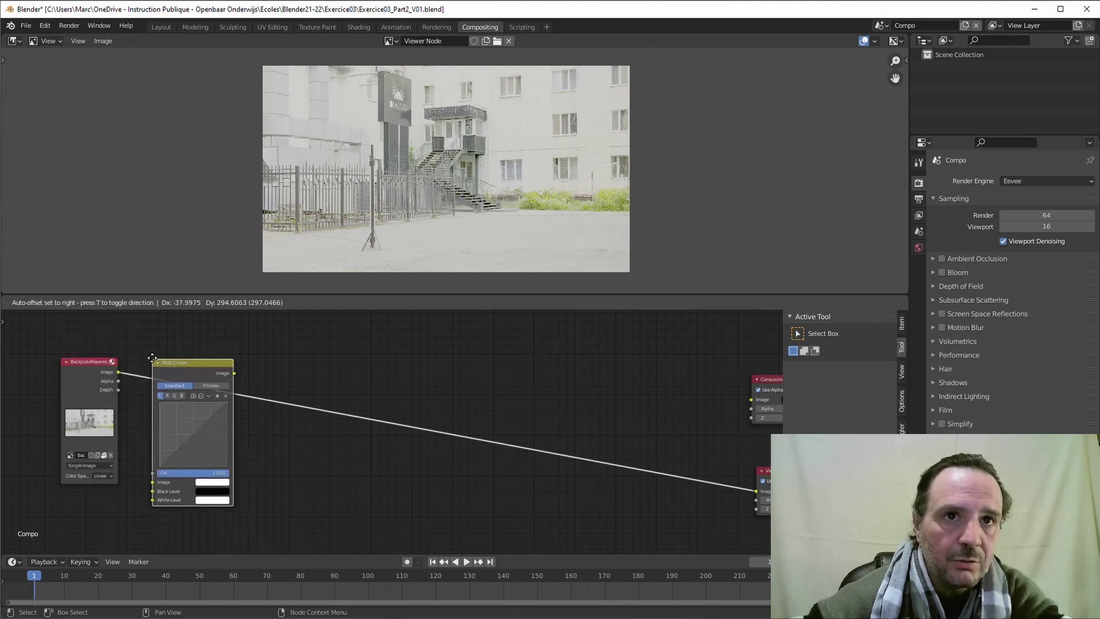
left_click(157, 302)
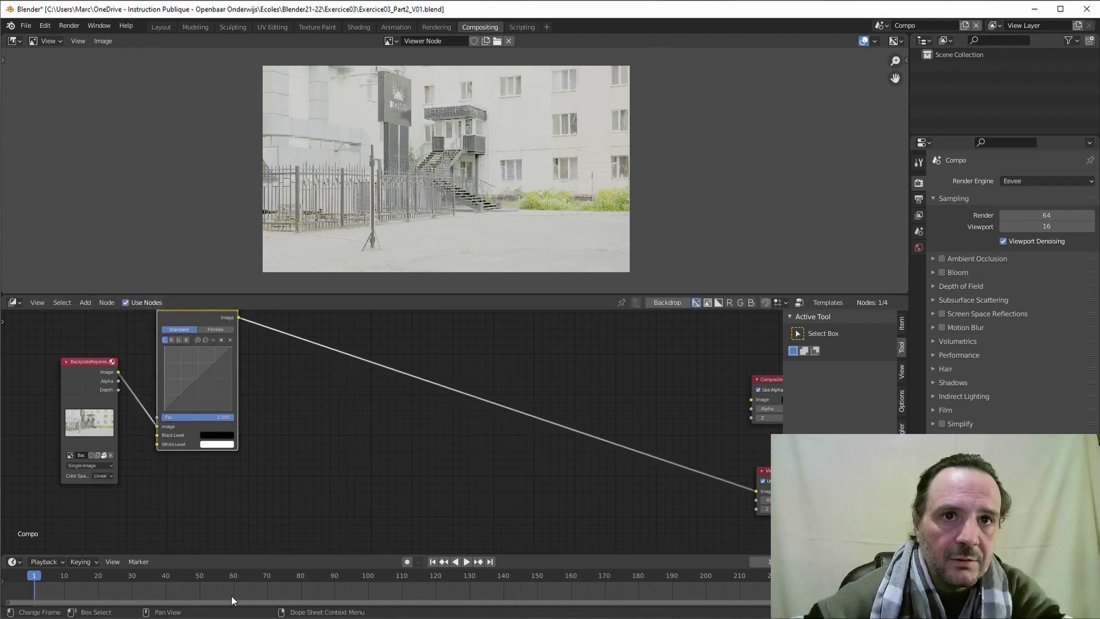
middle_click_drag(208, 476, 217, 508)
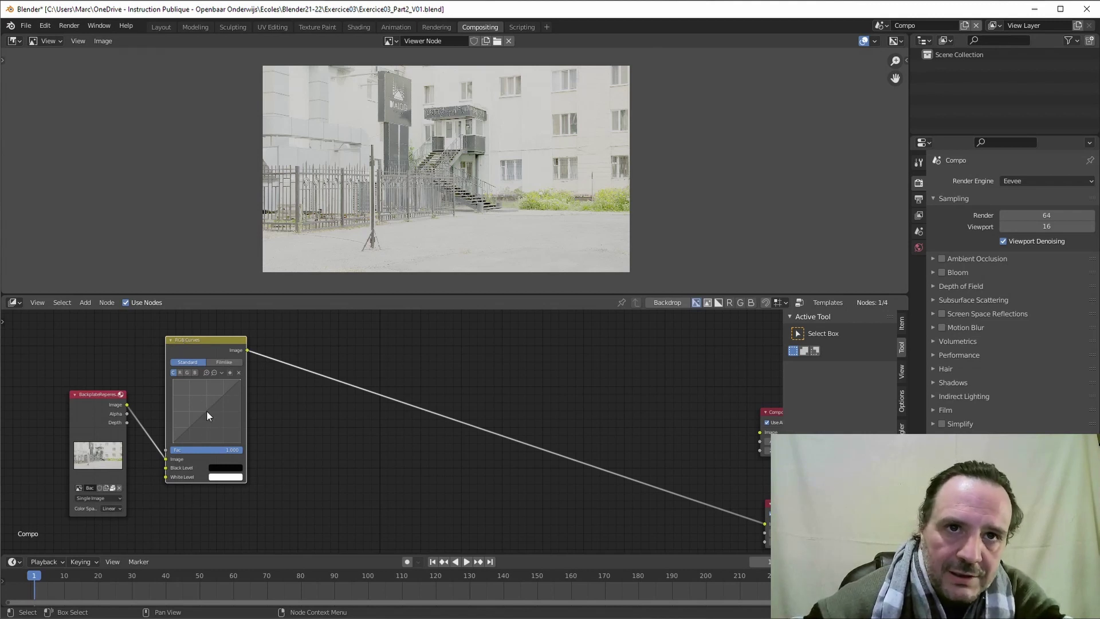
left_click_drag(206, 409, 221, 427)
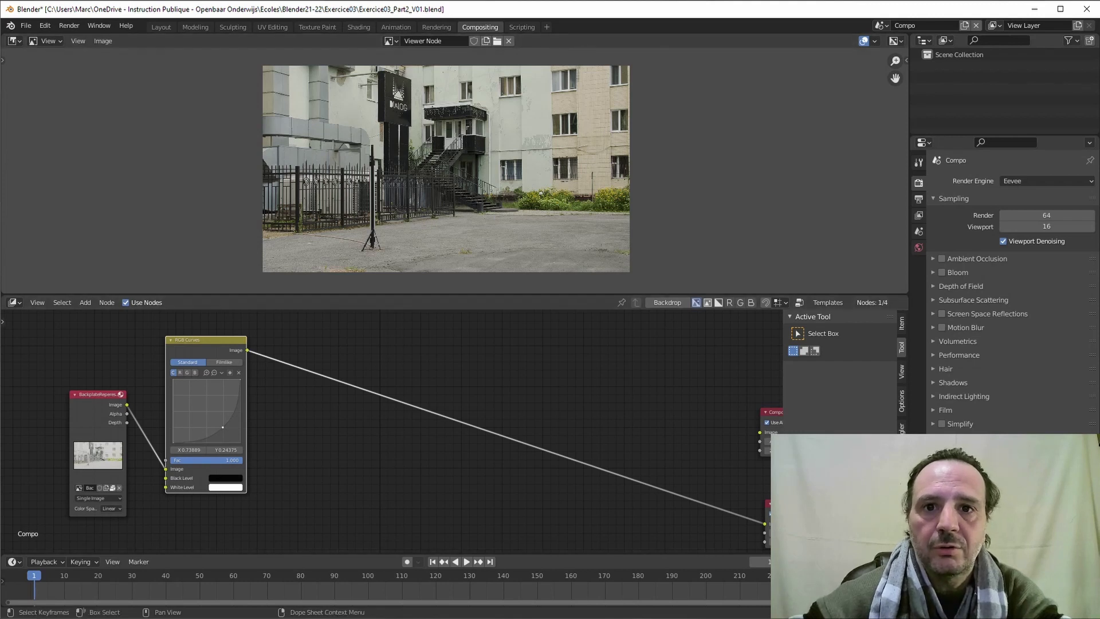
Switch to Photos to compare the original BackplateReperes.fspy.png with the corrected backplate in the Viewer, then close the photo.
left_click(509, 590)
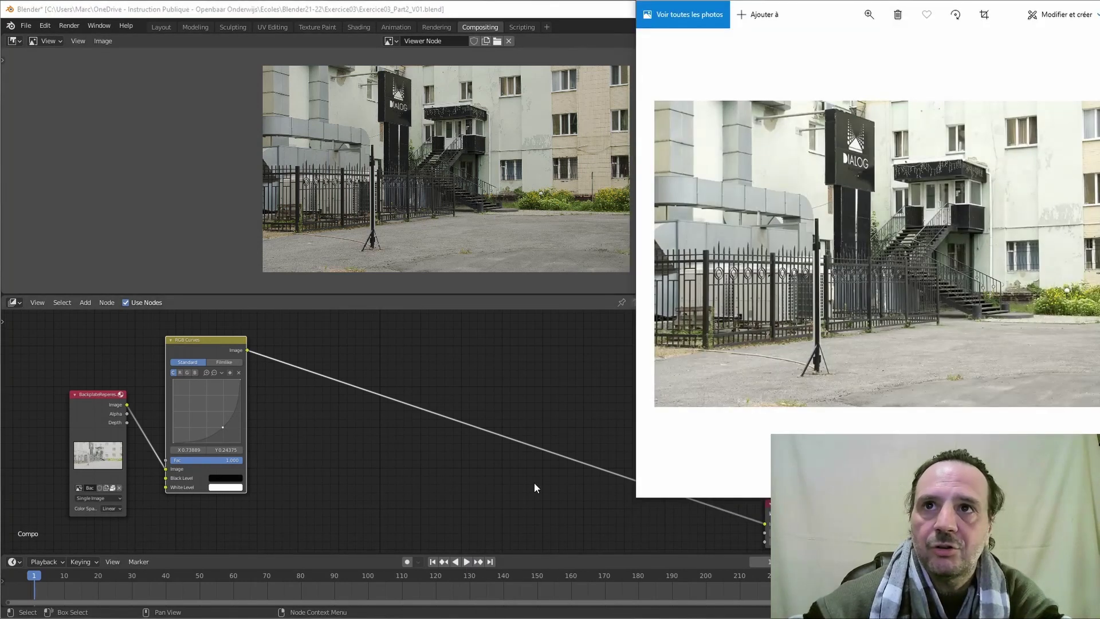
left_click_drag(805, 6, 699, 48)
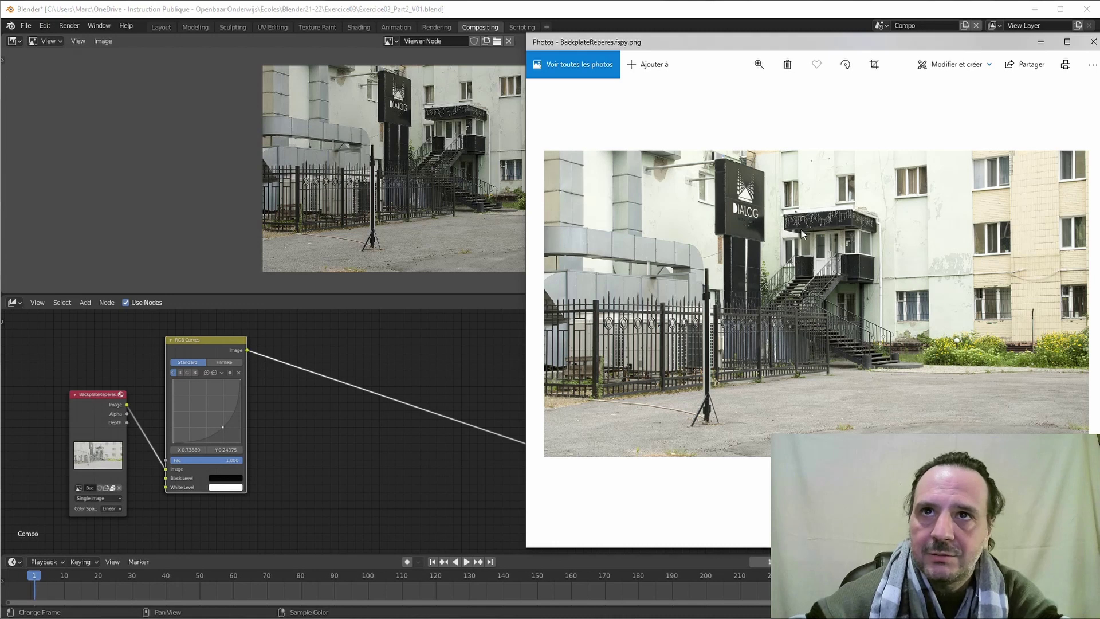
left_click_drag(820, 45, 779, 58)
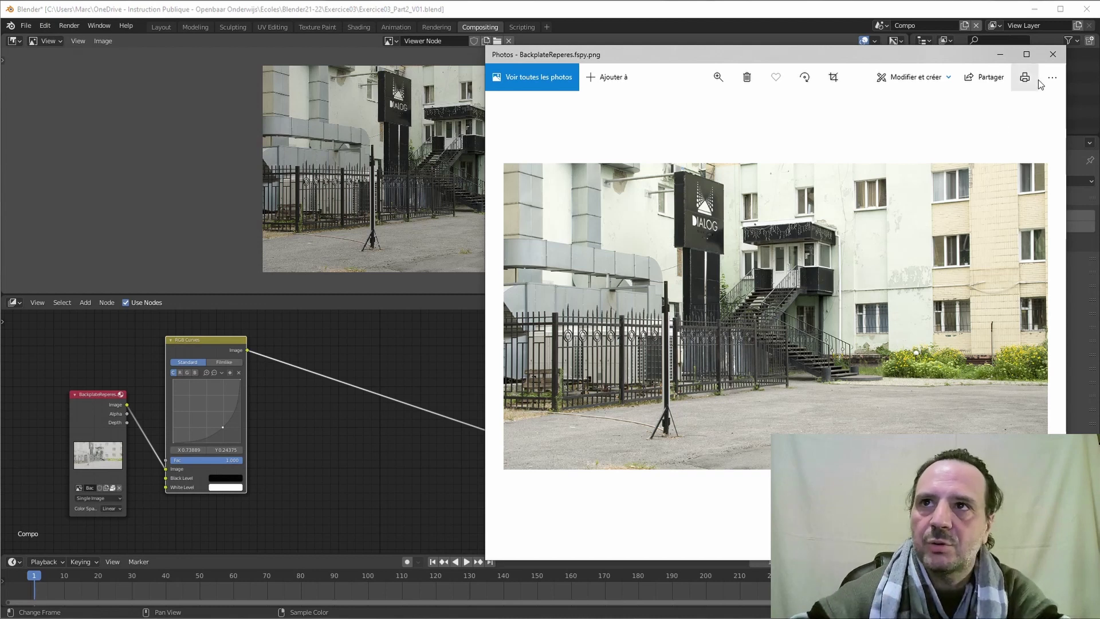
left_click(1054, 54)
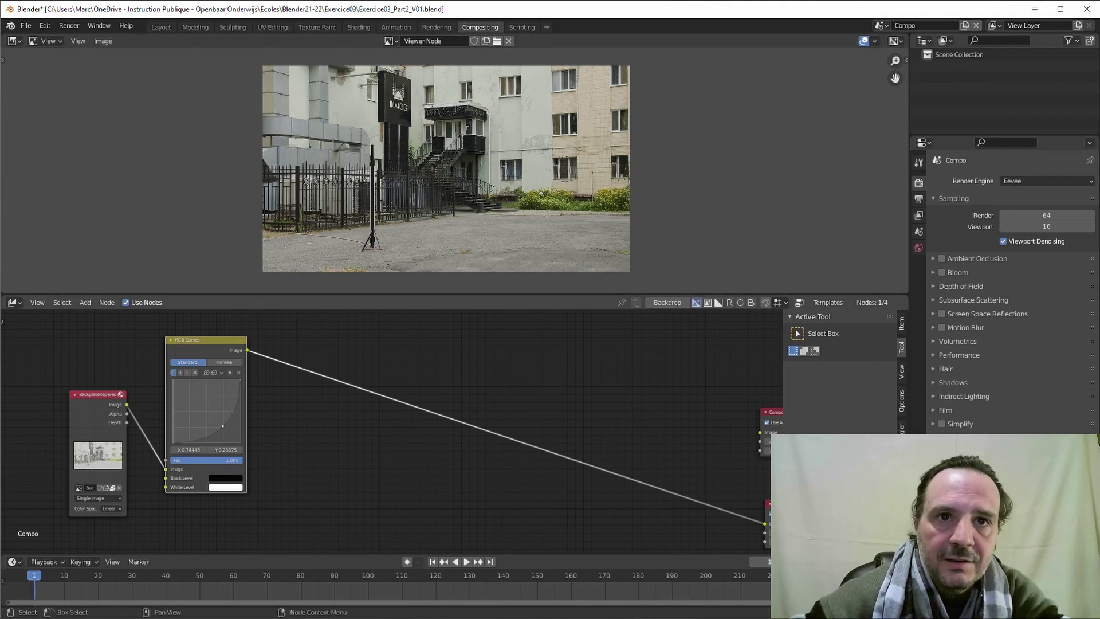
Fine-tune the RGB Curves node's combined curve point to about X 0.72, Y 0.275.
left_click_drag(219, 426, 221, 427)
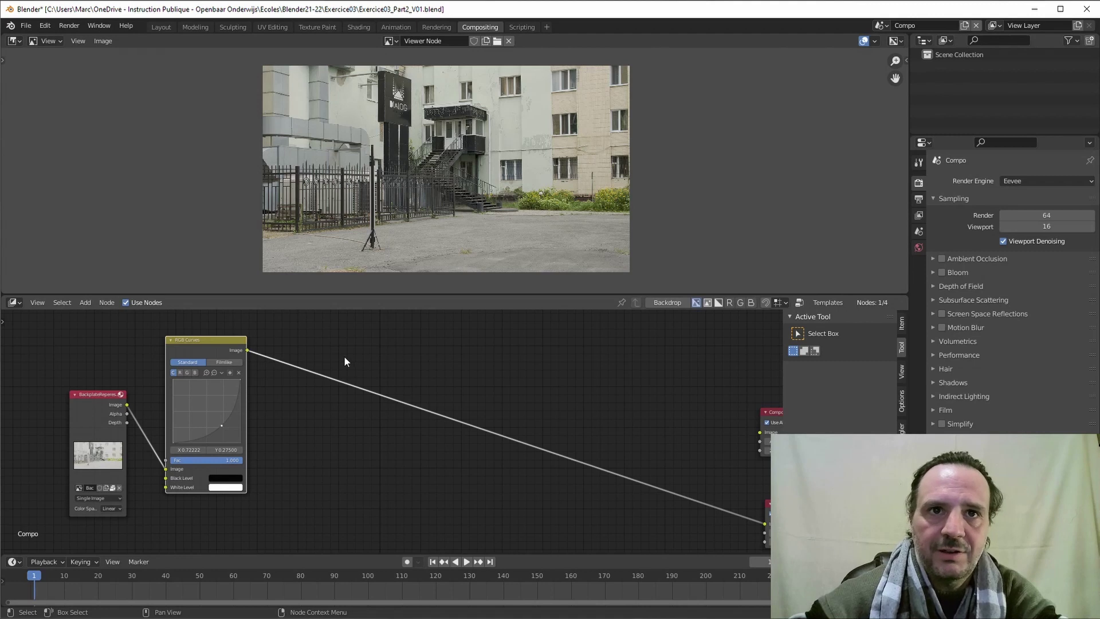
scroll(379, 355, "down", 2)
scroll(400, 352, "up", 1, "shift")
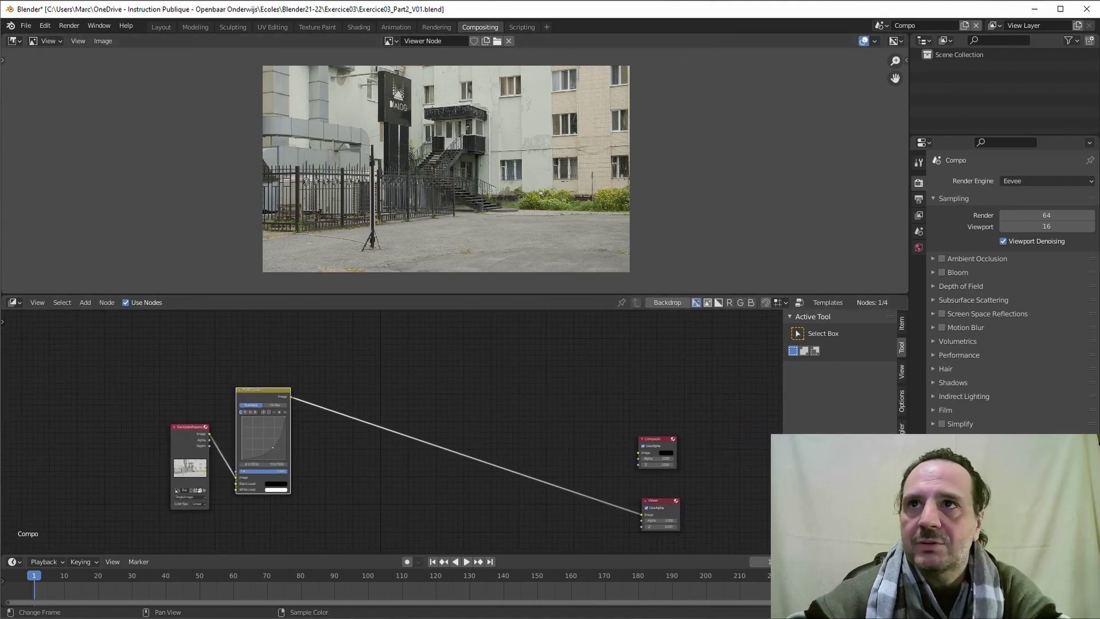